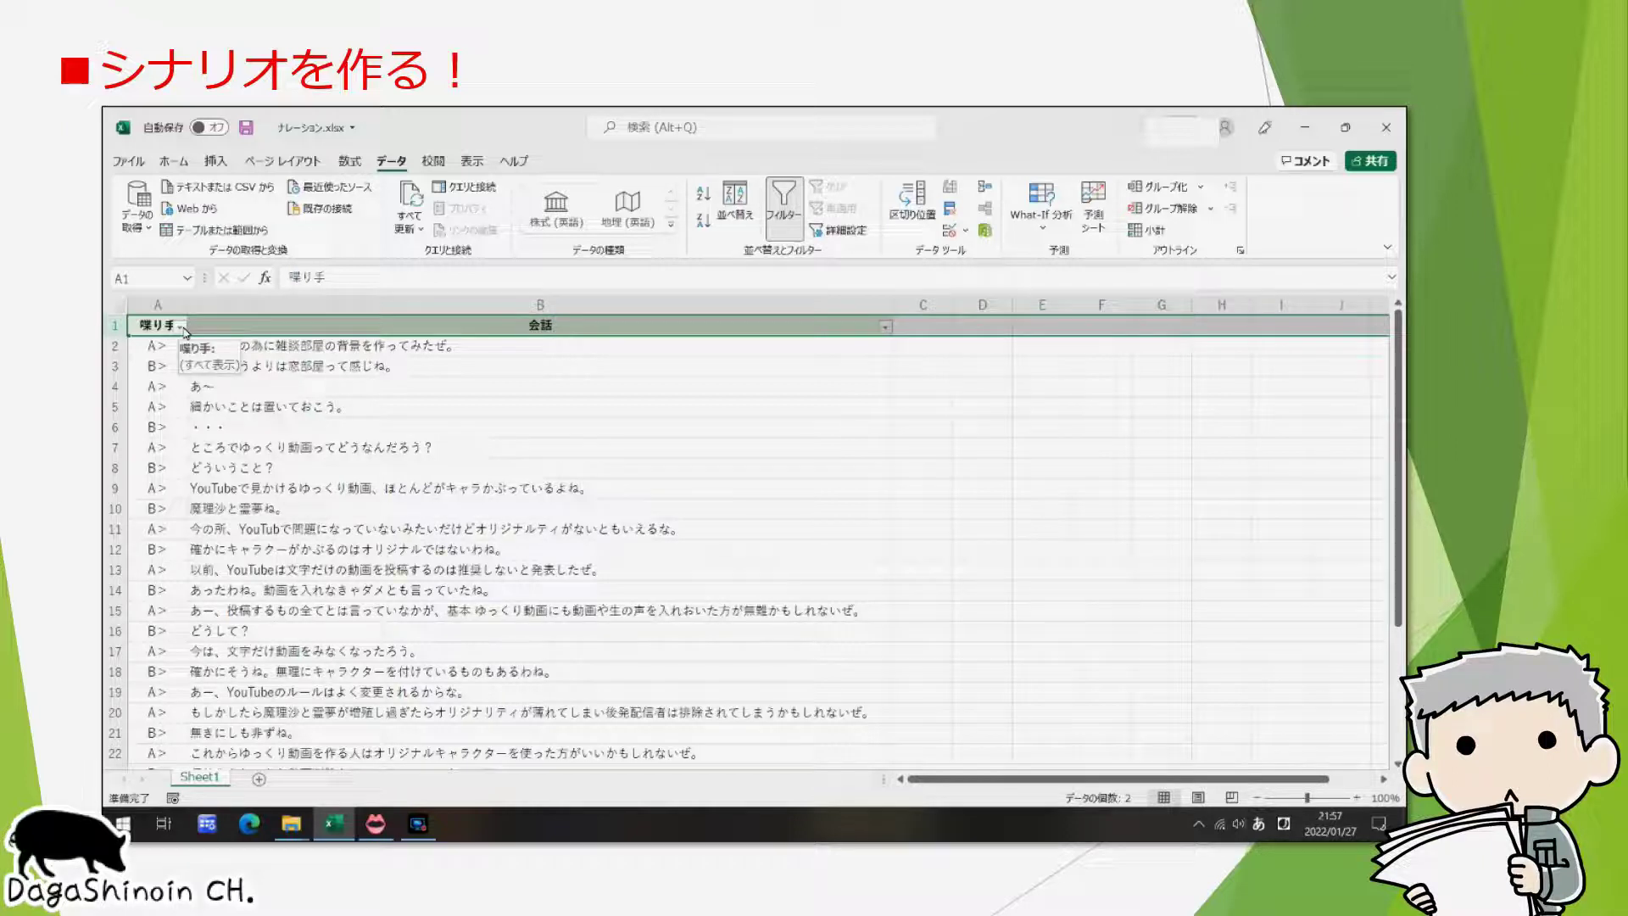
Step: Filter the 喋り手 column to show only the rows of speaker A>
{"action": "left_click", "coordinate": [182, 327]}
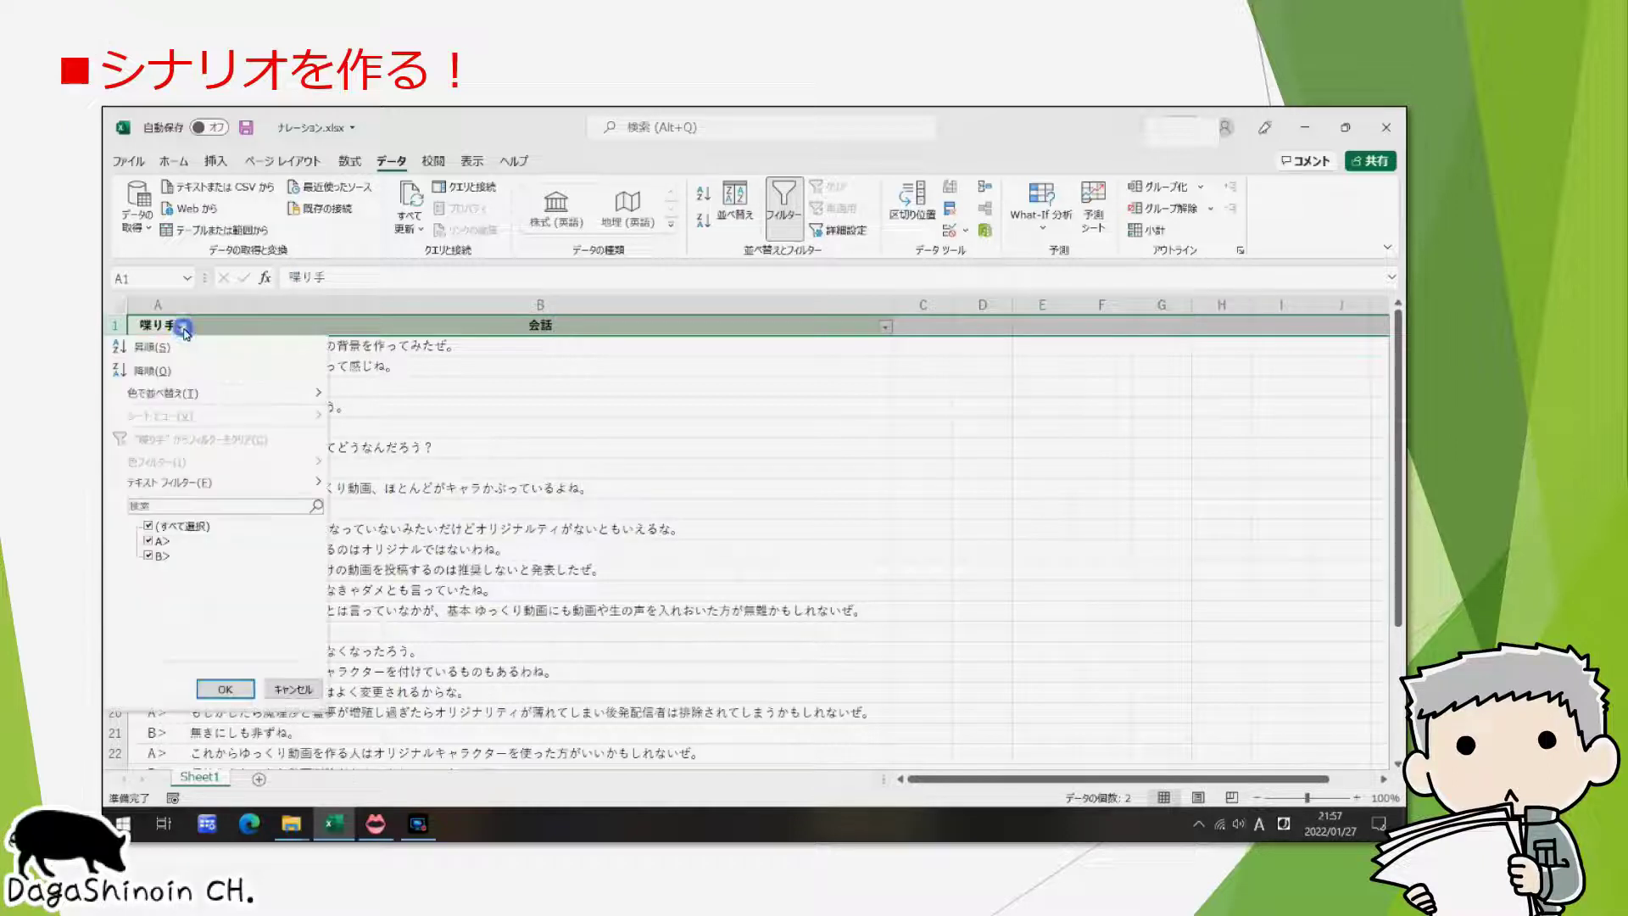
{"action": "left_click", "coordinate": [150, 556]}
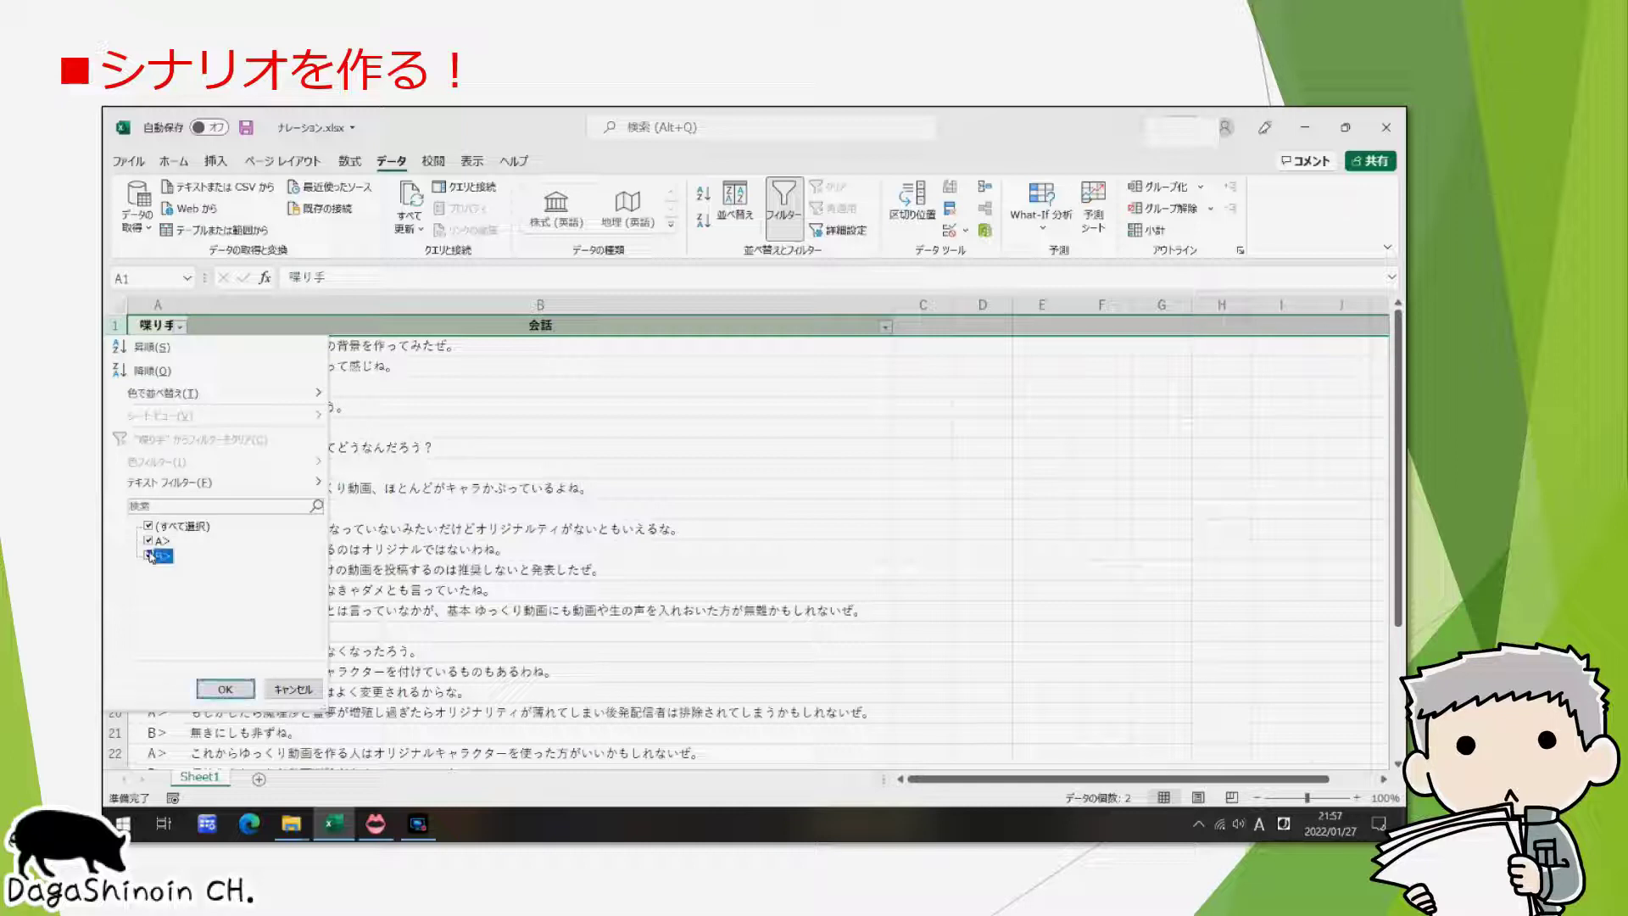
{"action": "left_click", "coordinate": [226, 689]}
Step: Copy speaker A's filtered lines from the 会話 column and paste them into the text box of 棒読みちゃん
{"action": "left_click_drag", "start_coordinate": [397, 355], "coordinate": [393, 688]}
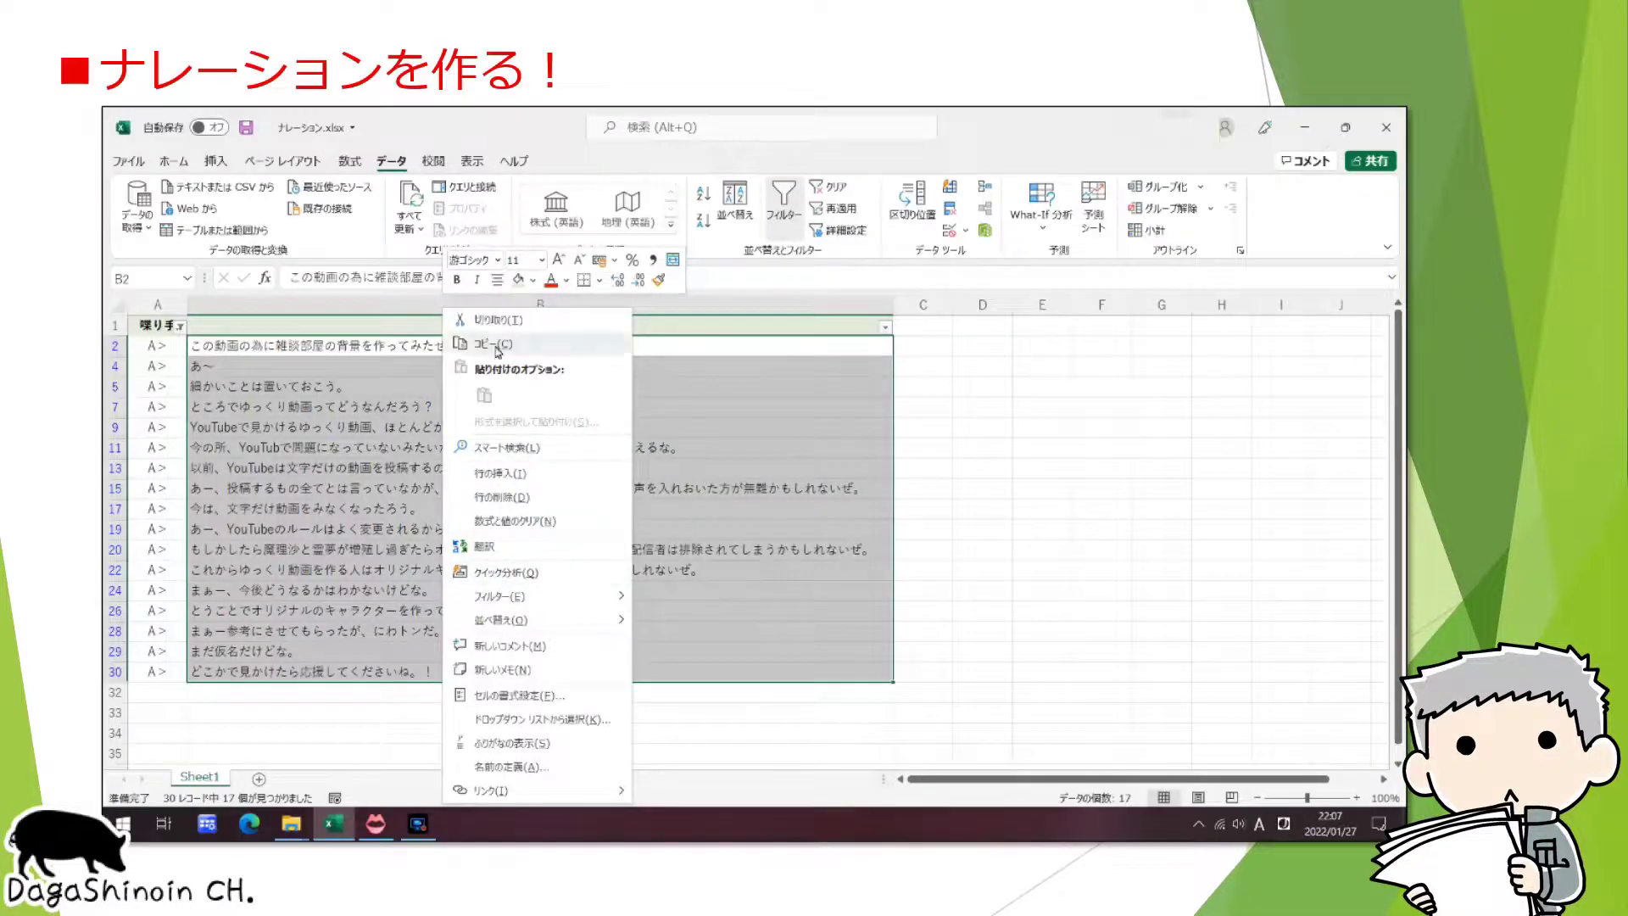
{"action": "left_click", "coordinate": [497, 346]}
{"action": "left_click", "coordinate": [376, 824]}
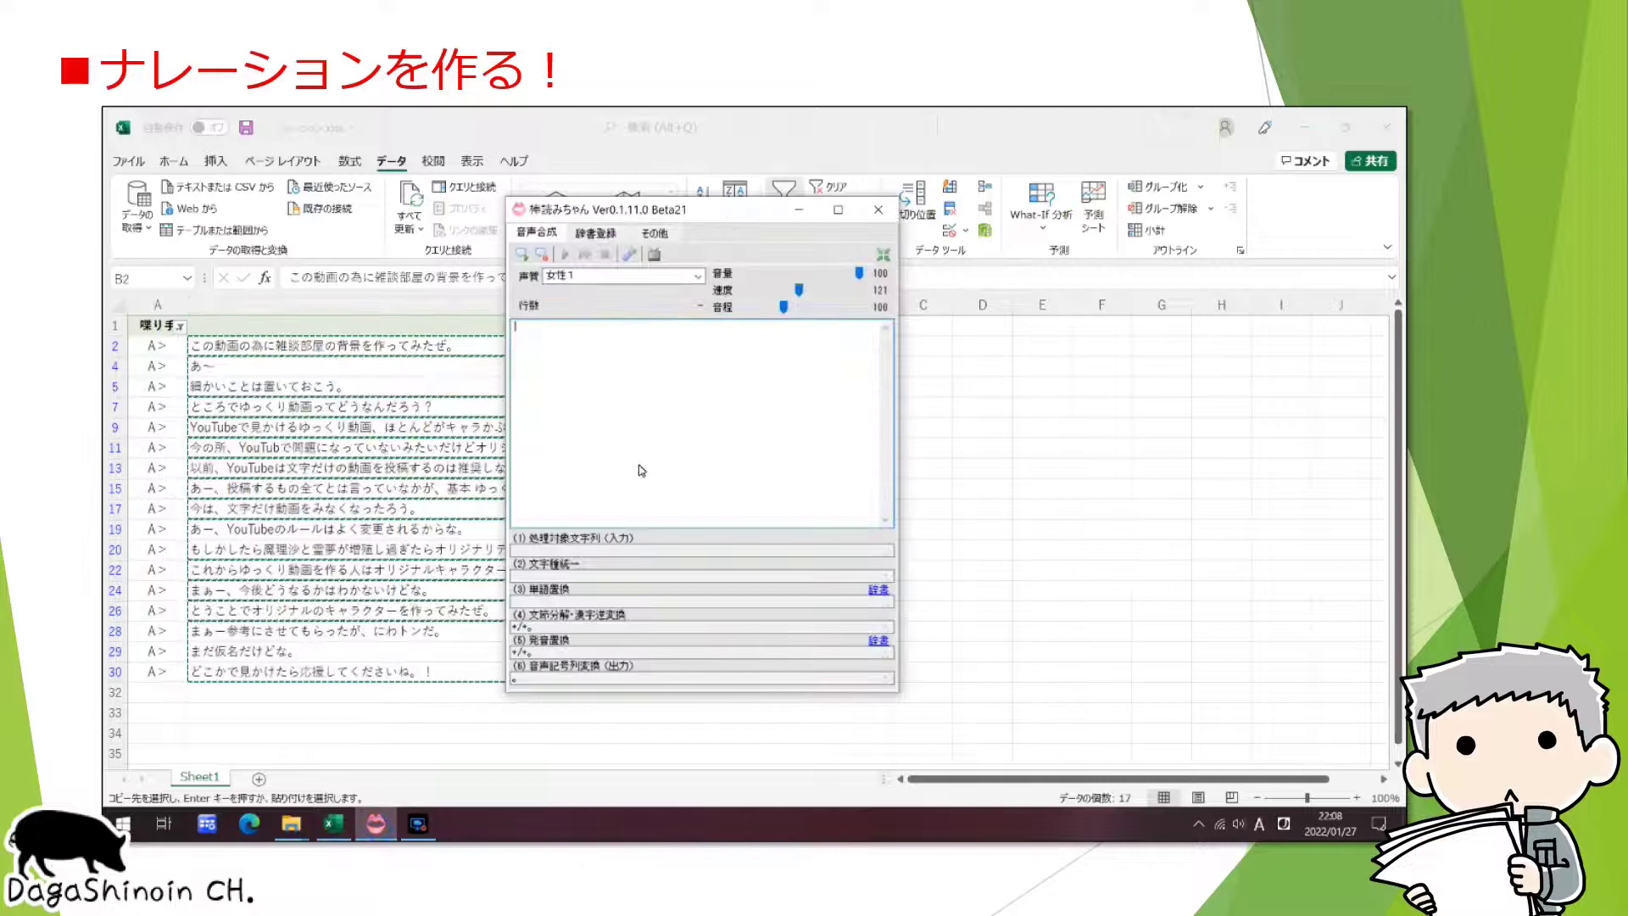
{"action": "right_click", "coordinate": [593, 364]}
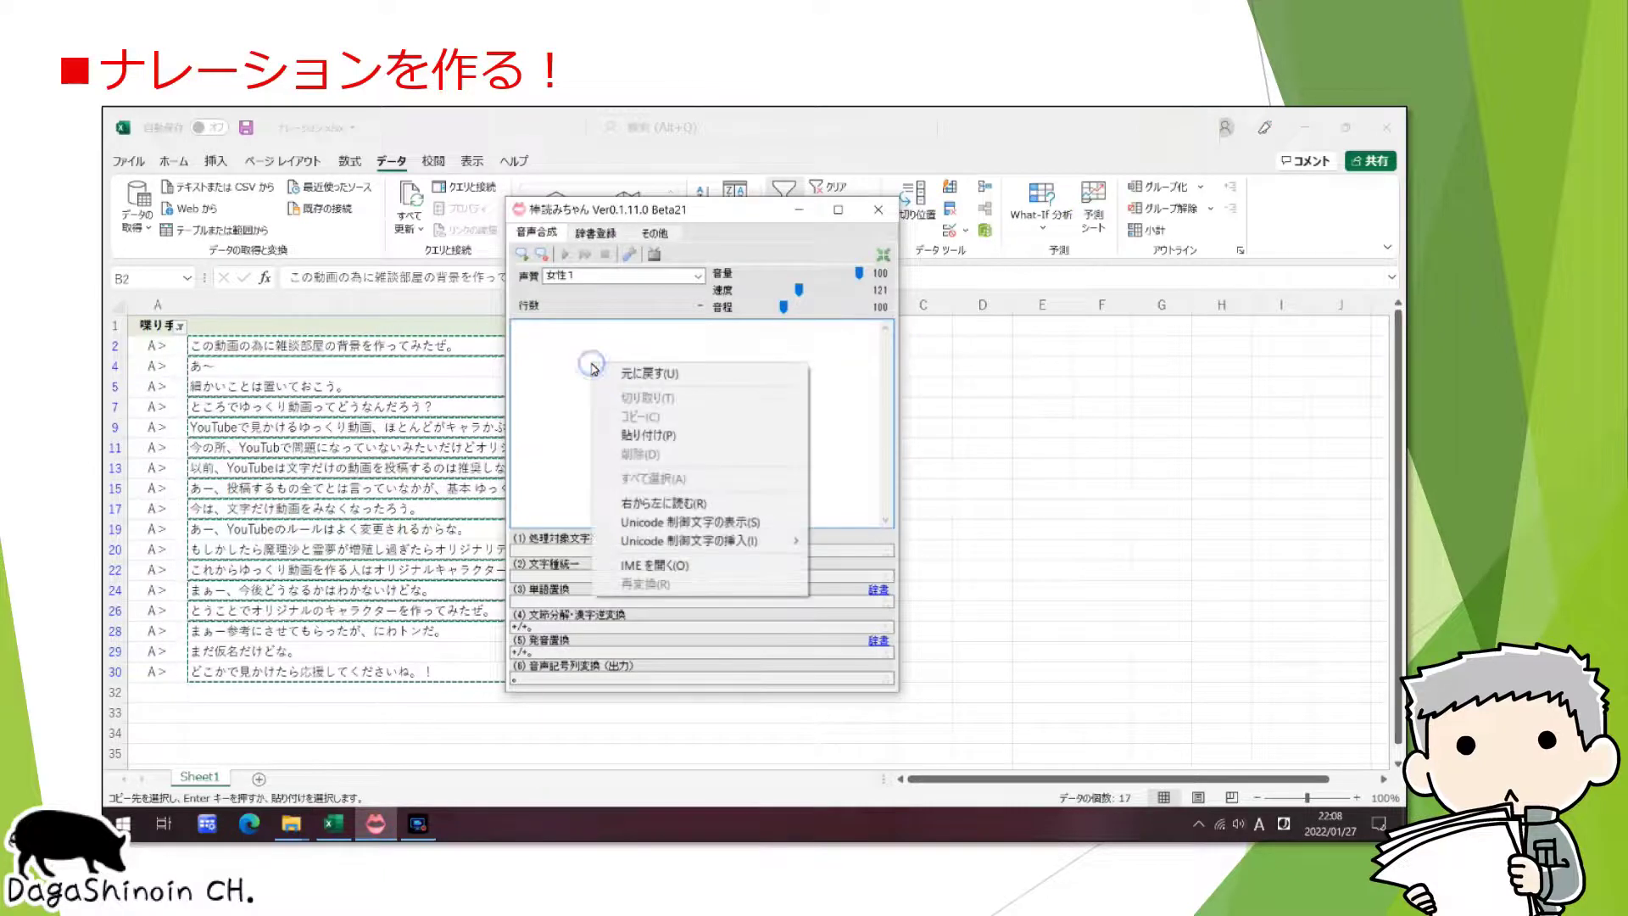
{"action": "left_click", "coordinate": [648, 435]}
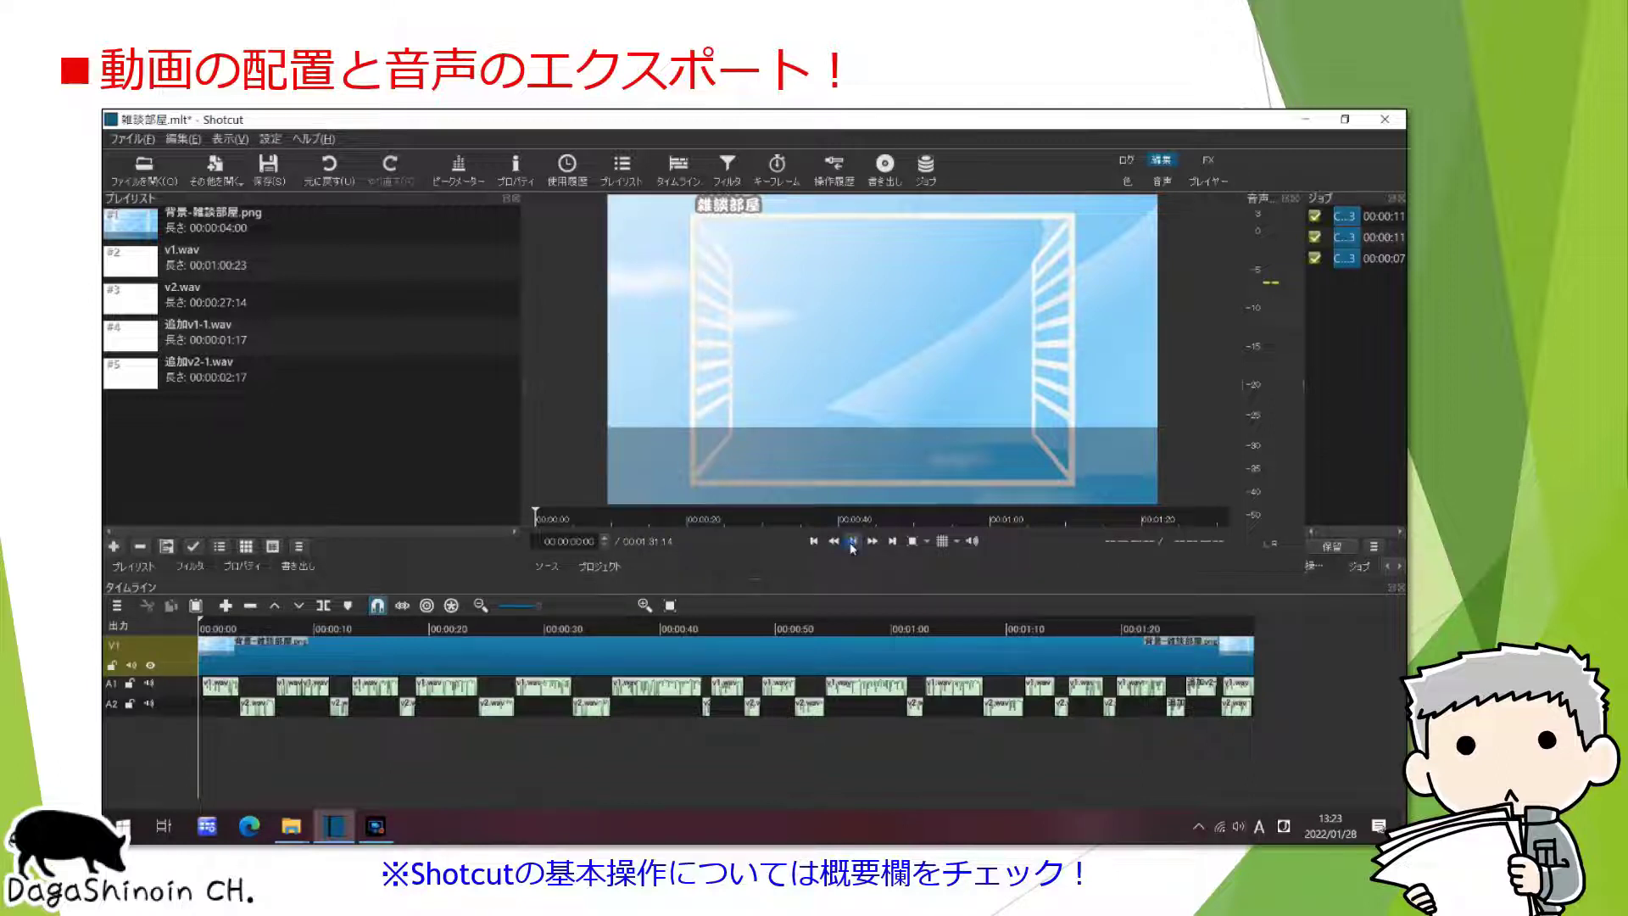
Step: In Shotcut, preview the timeline and choose the MP3 audio preset for exporting it
{"action": "left_click", "coordinate": [852, 544]}
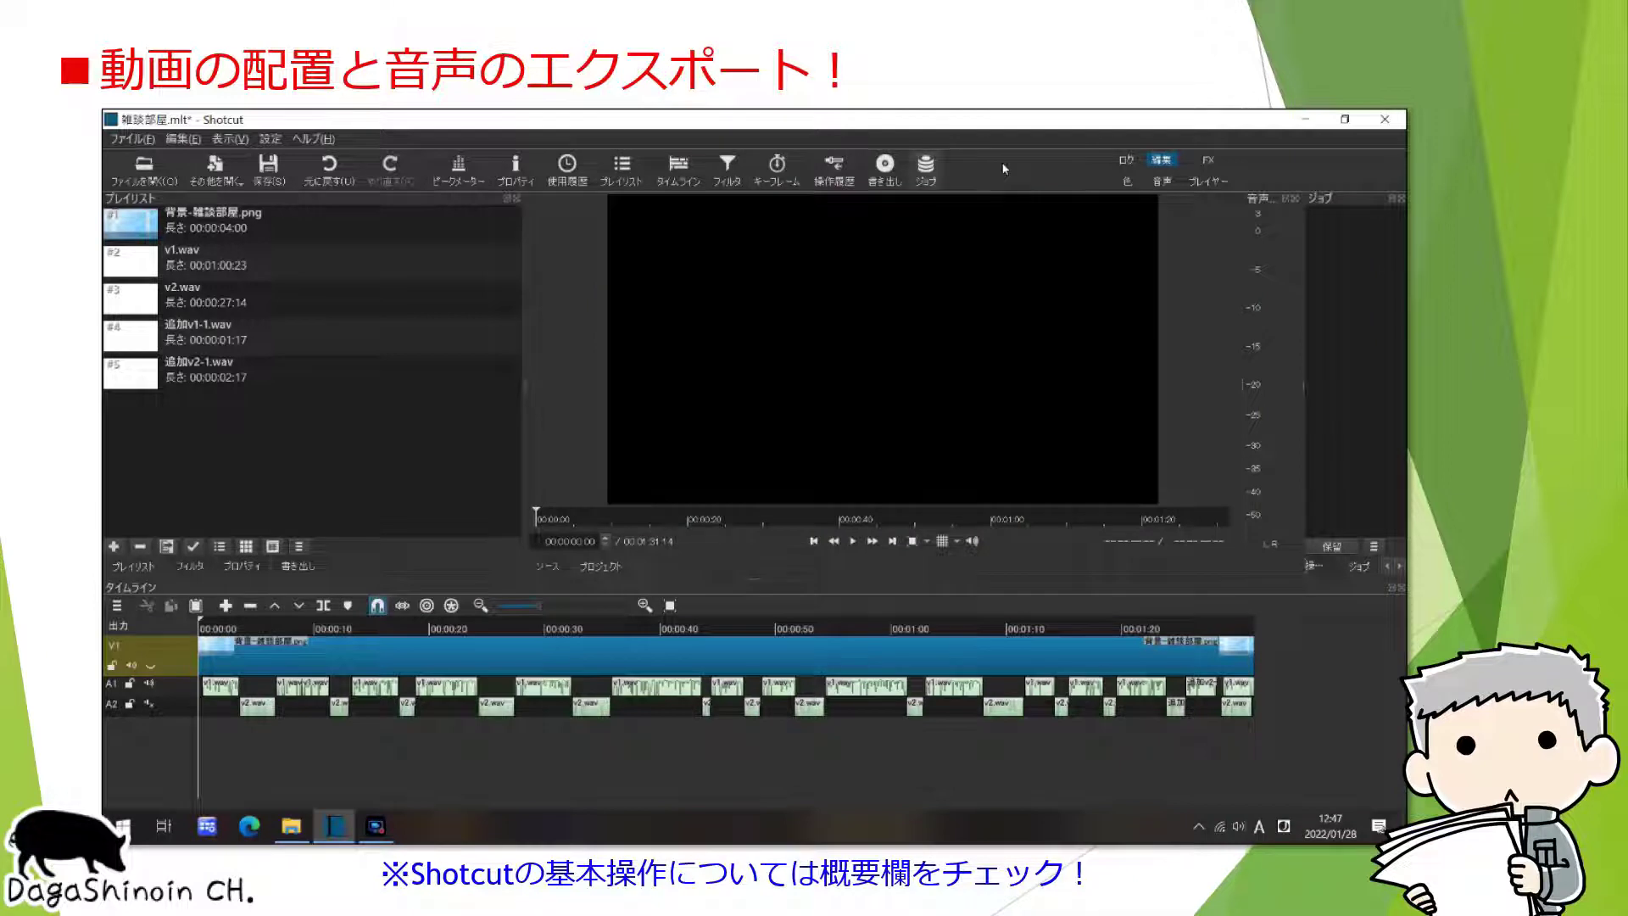
{"action": "left_click", "coordinate": [884, 166]}
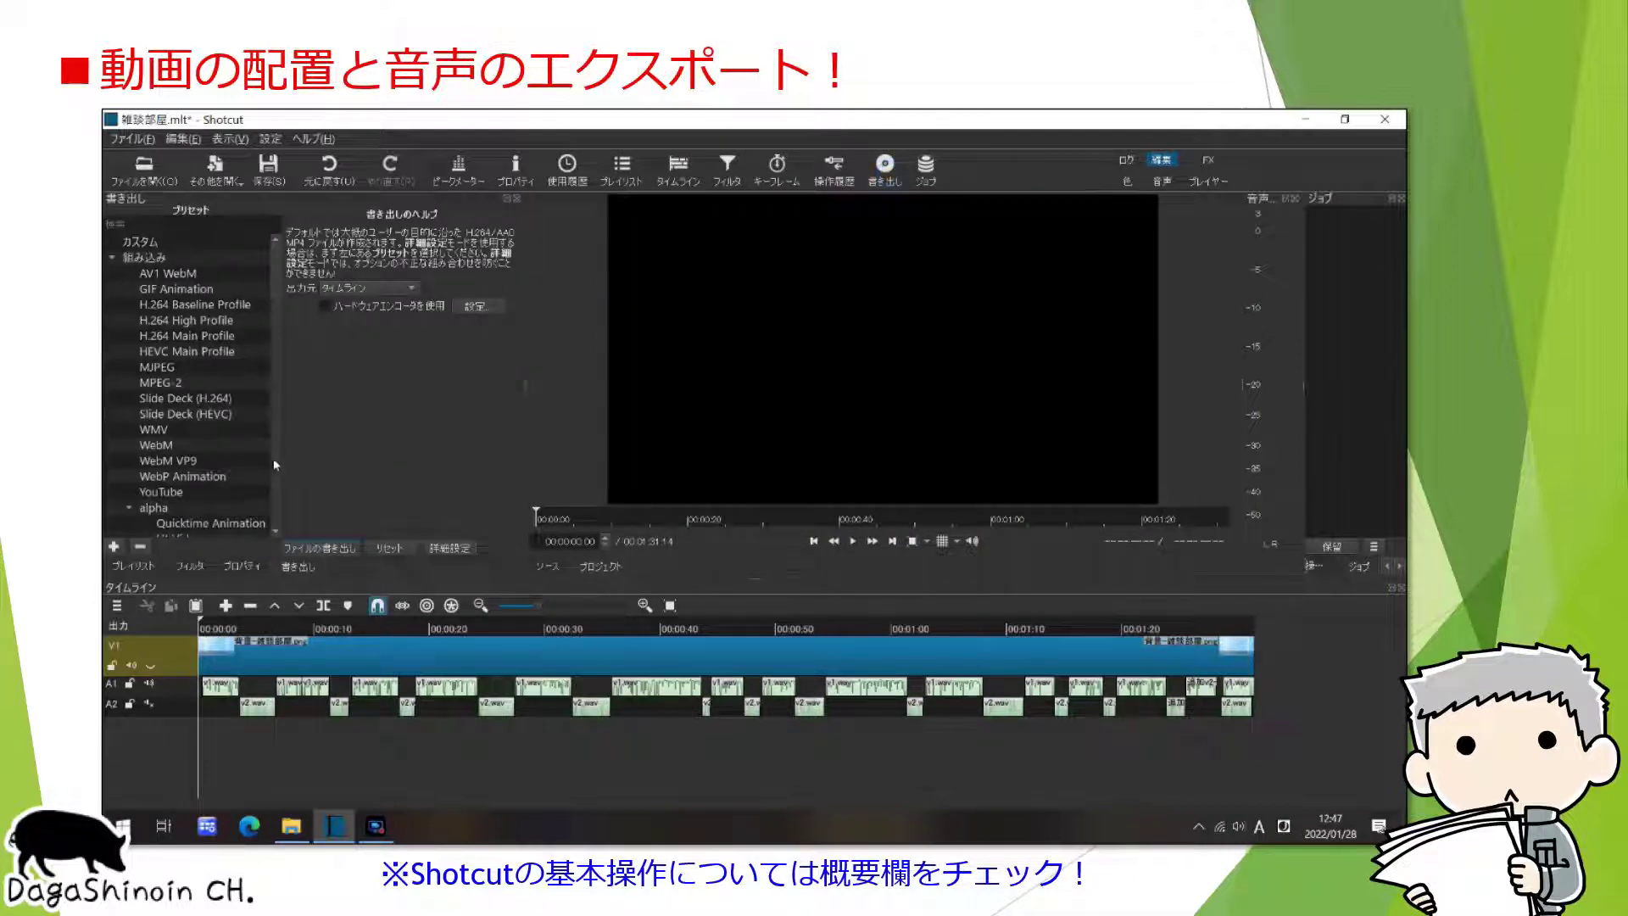
{"action": "scroll", "coordinate": [270, 339], "scroll_direction": "down", "scroll_amount": 4}
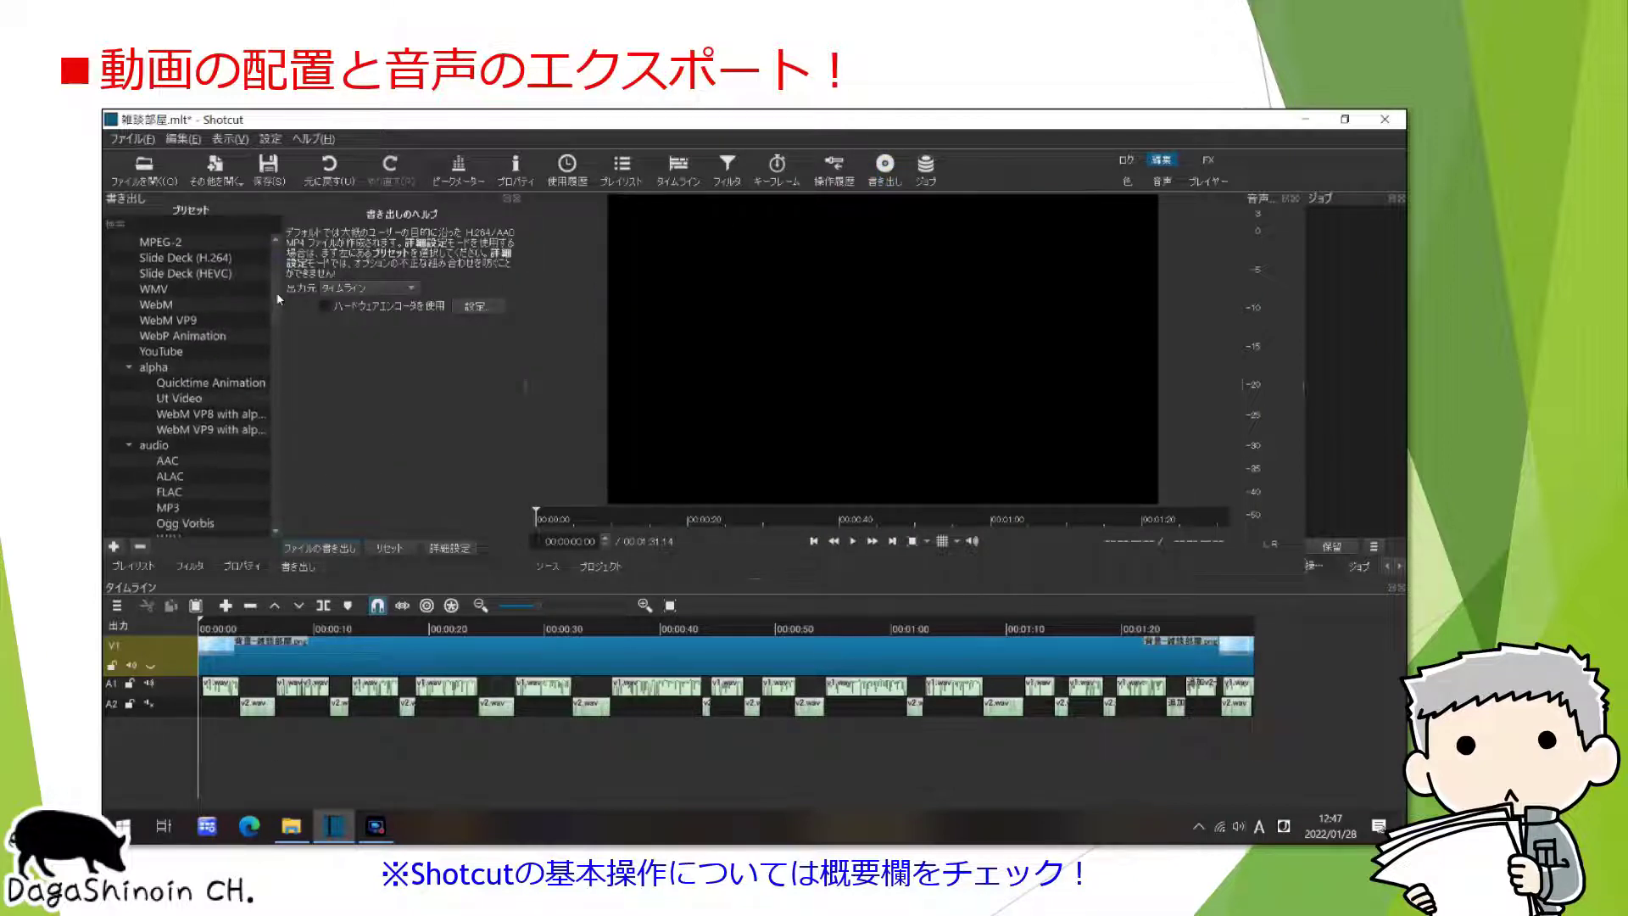
{"action": "scroll", "coordinate": [280, 312], "scroll_direction": "down", "scroll_amount": 1}
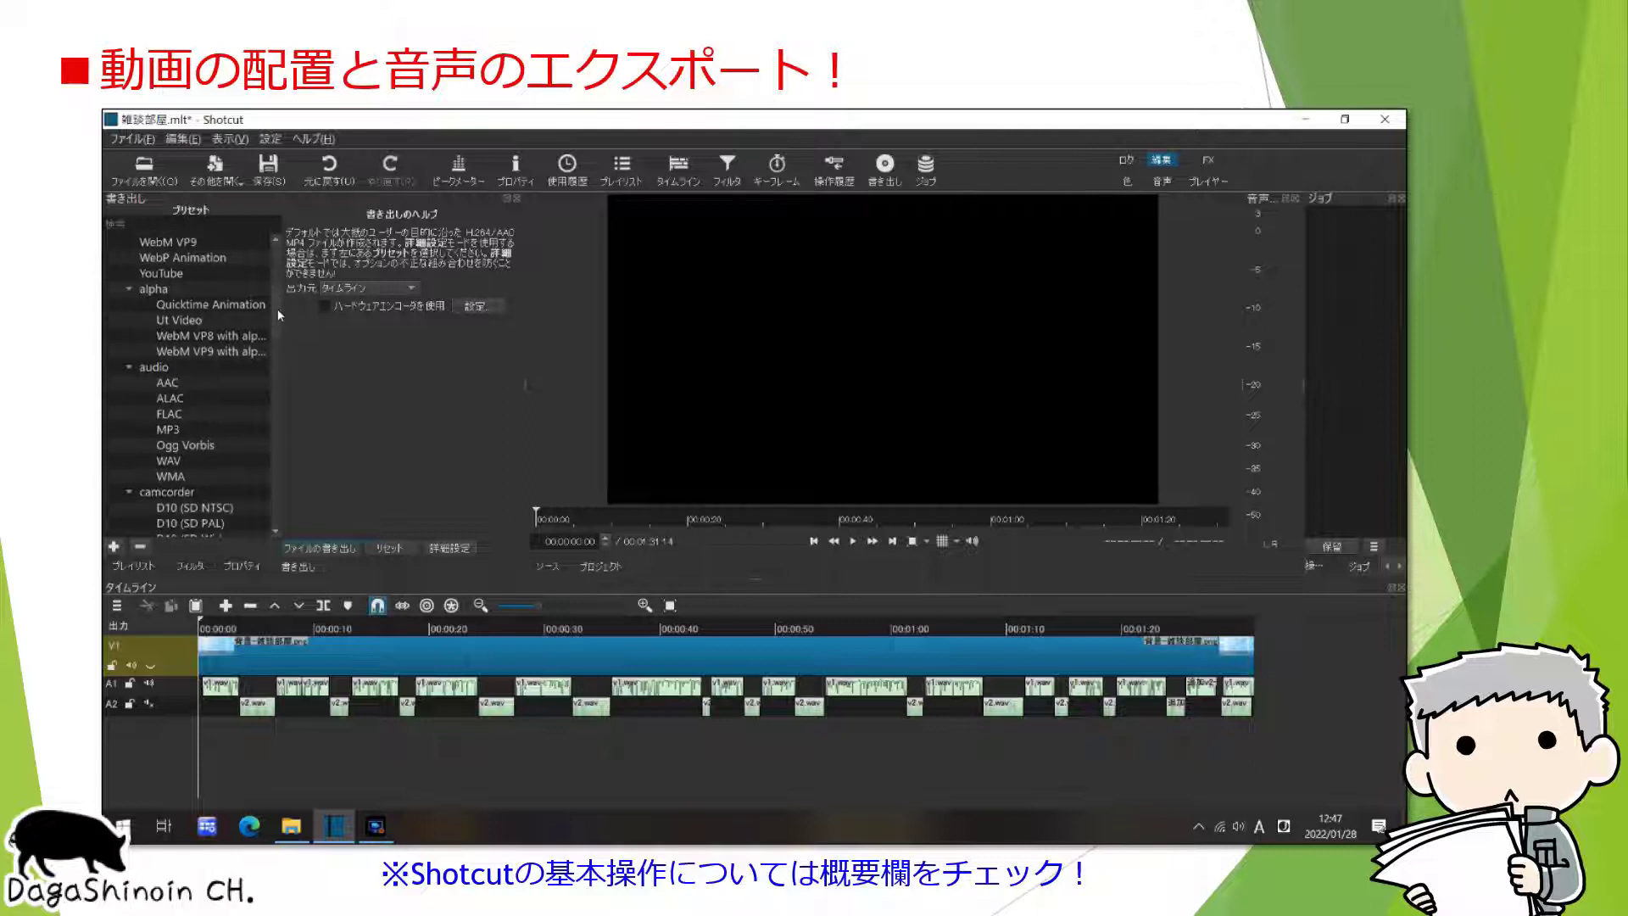
{"action": "left_click", "coordinate": [203, 433]}
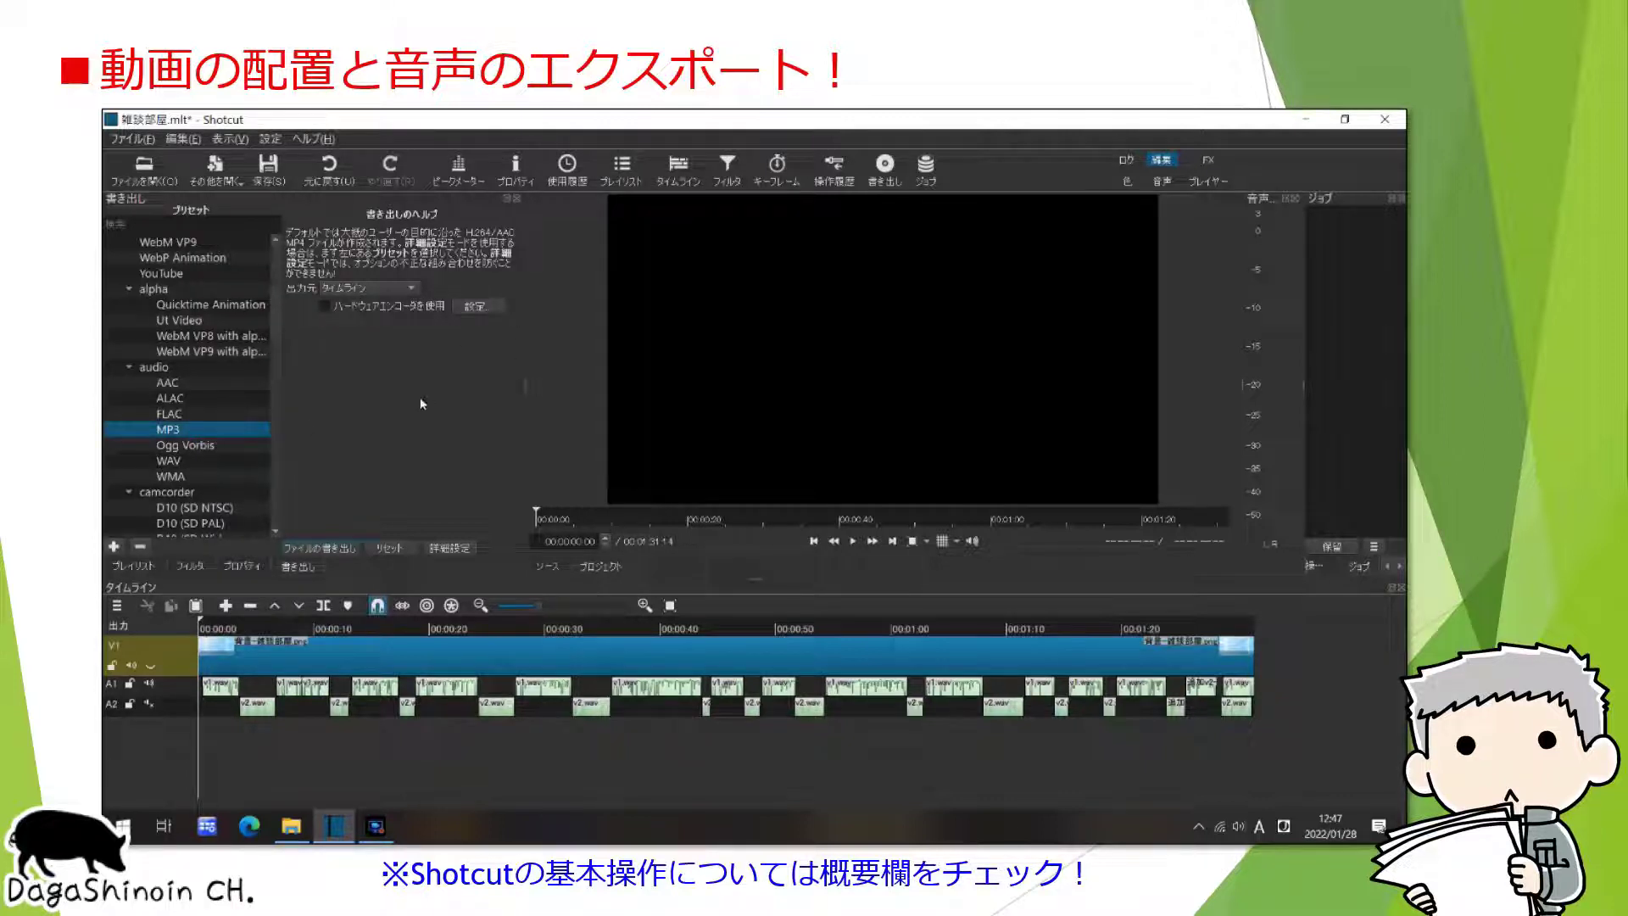
Step: Export the timeline audio to the desktop as A.mp3
{"action": "left_click", "coordinate": [346, 550]}
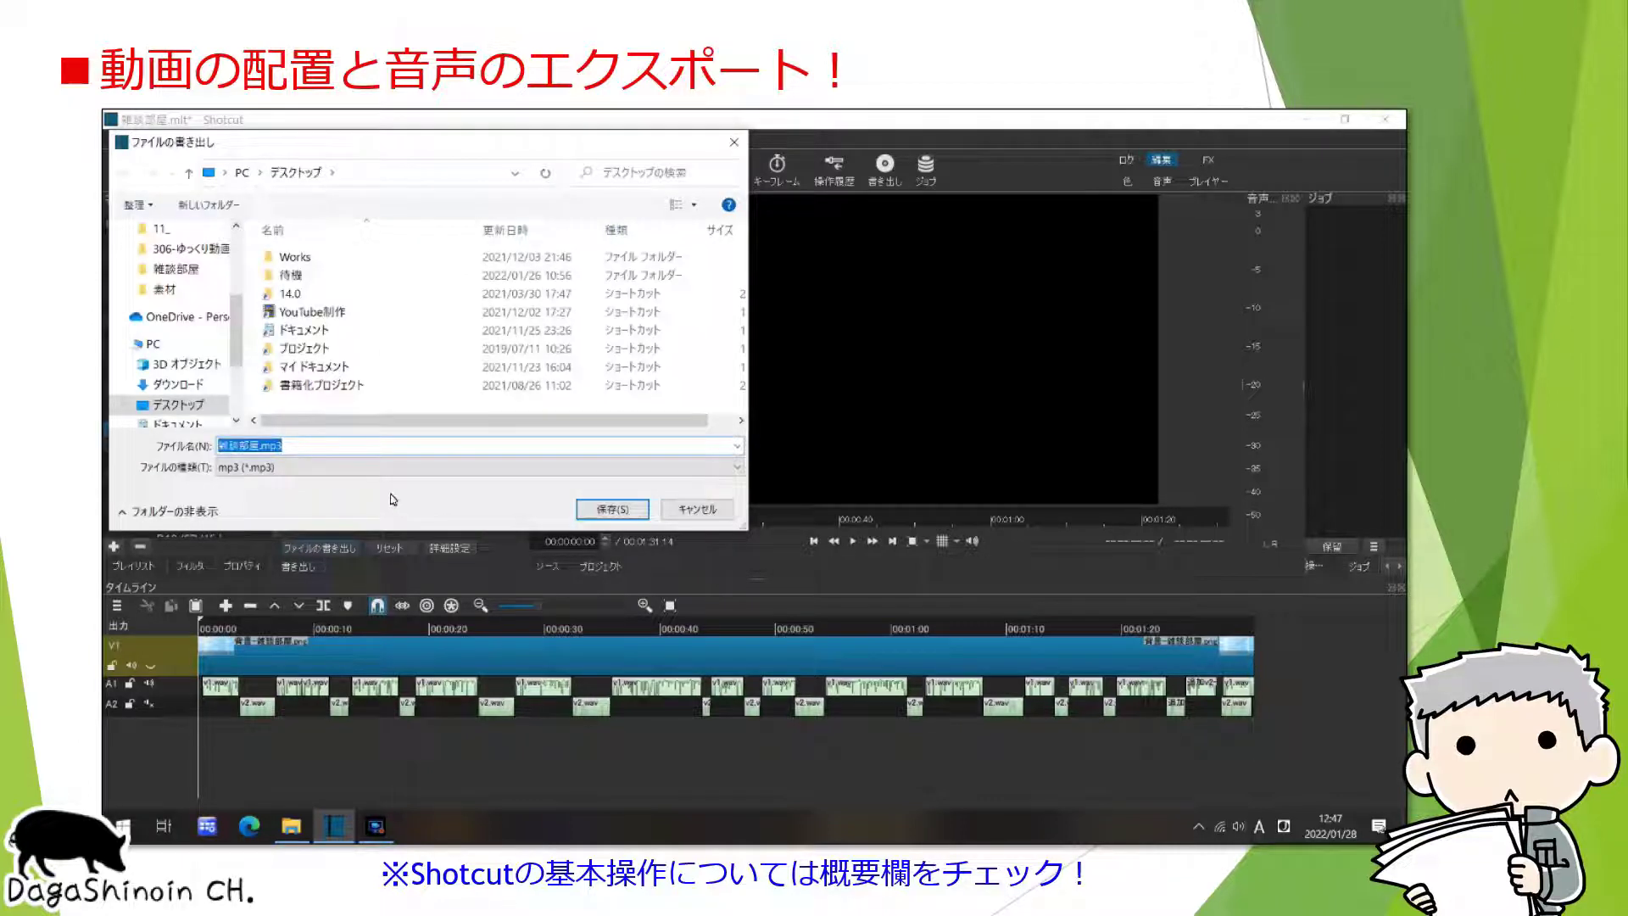
{"action": "double_click", "coordinate": [254, 446]}
{"action": "type", "text": "A"}
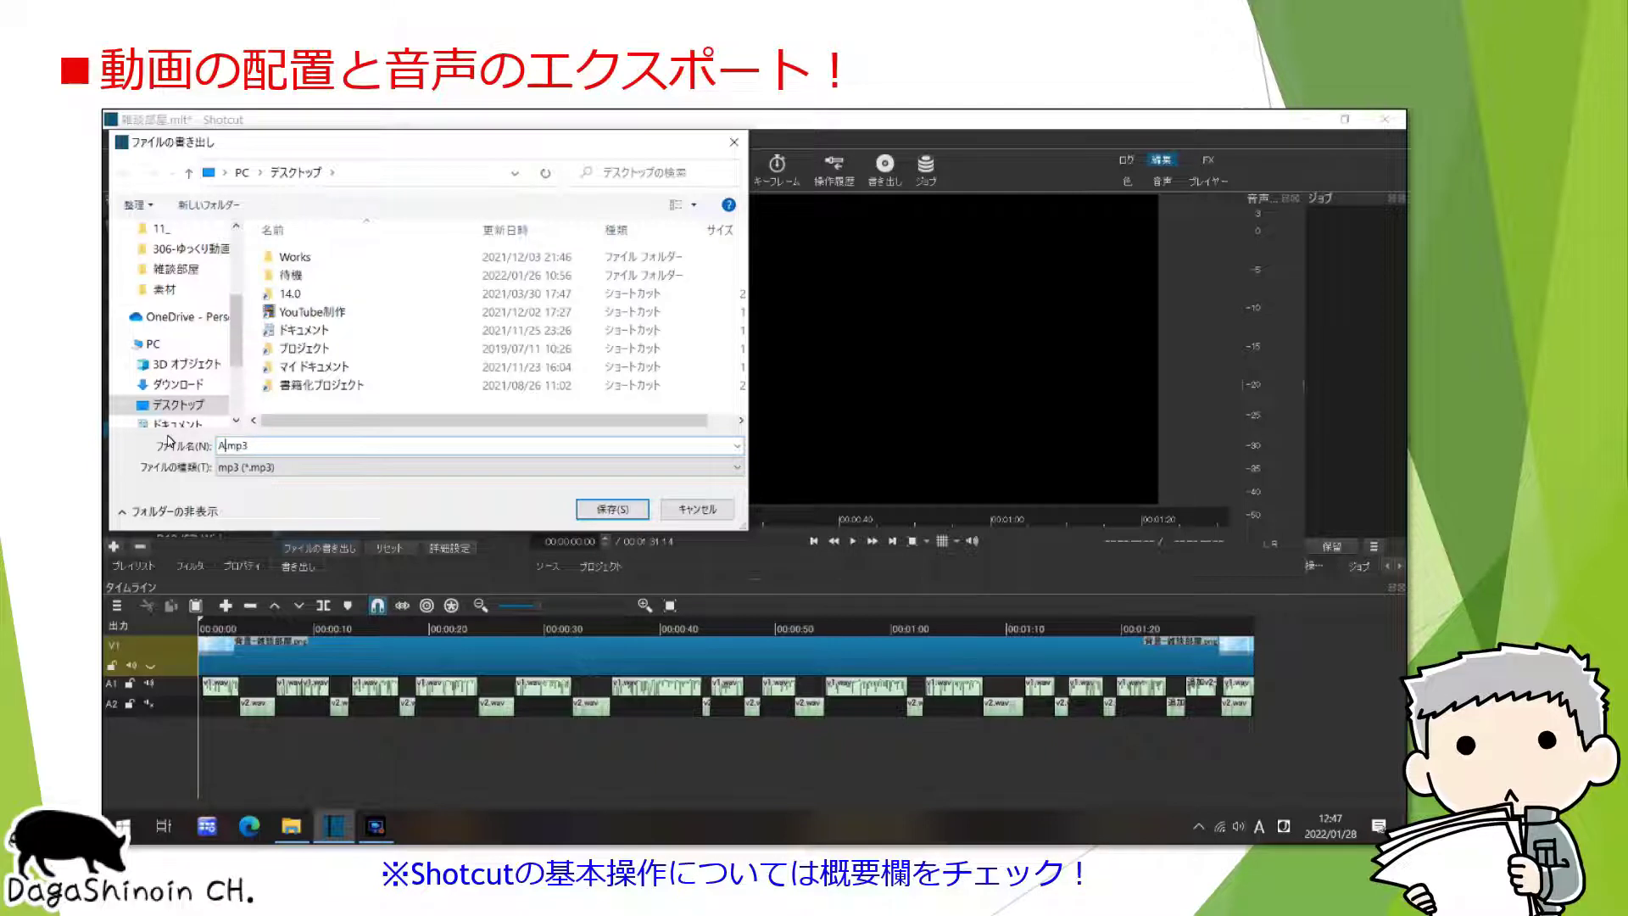
{"action": "left_click", "coordinate": [619, 513]}
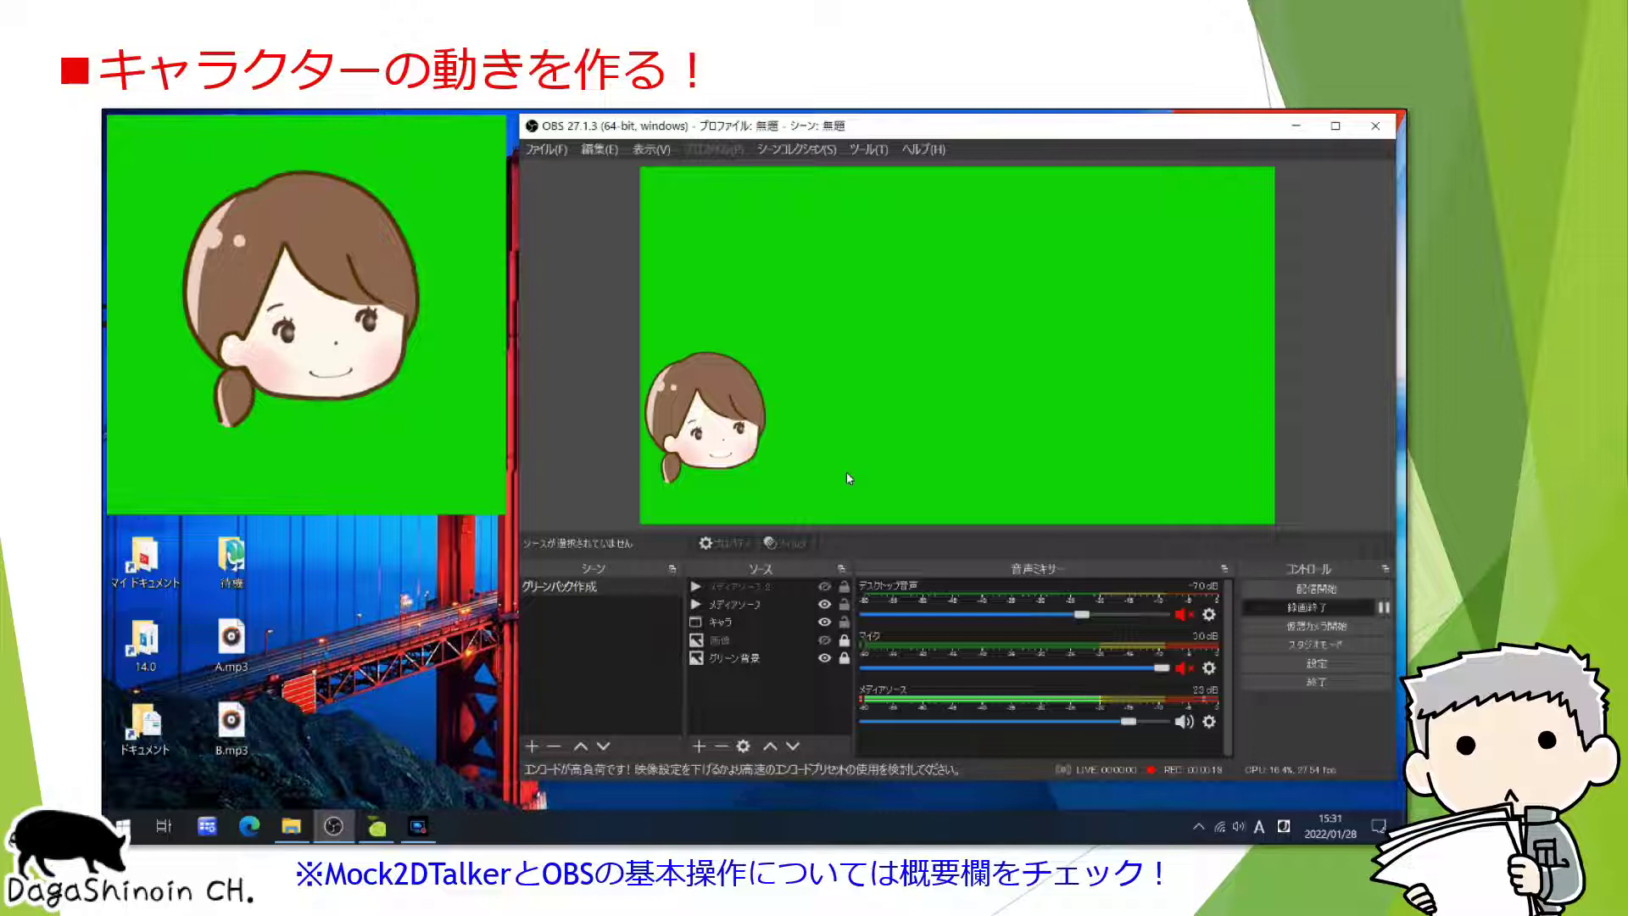
{"action": "left_click", "coordinate": [417, 827]}
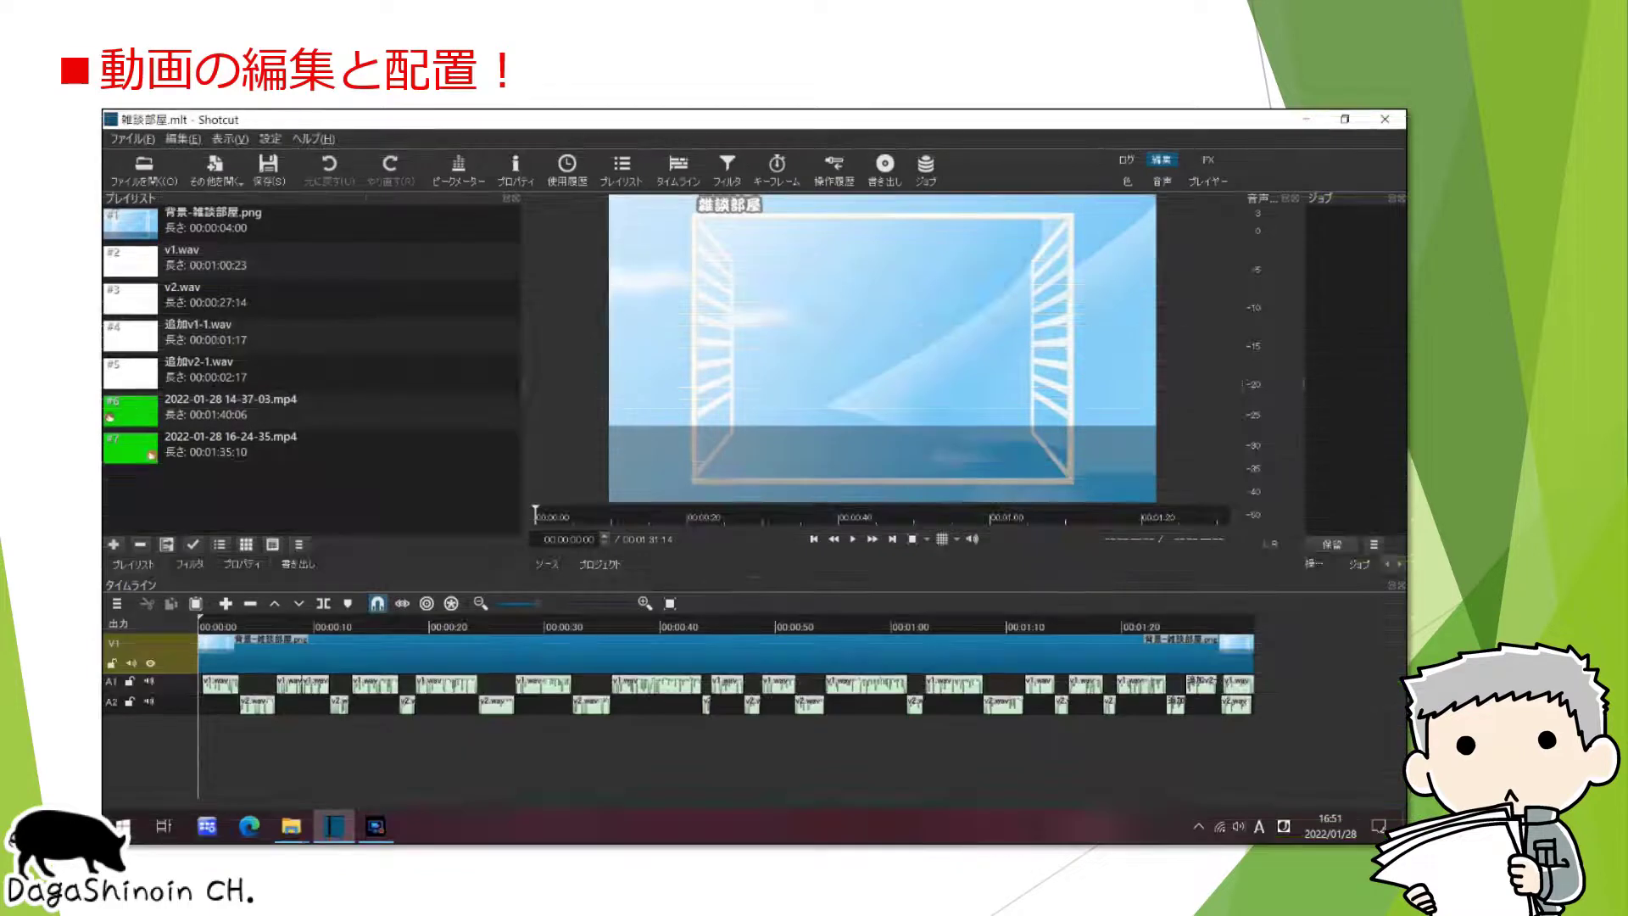
{"action": "left_click", "coordinate": [299, 406]}
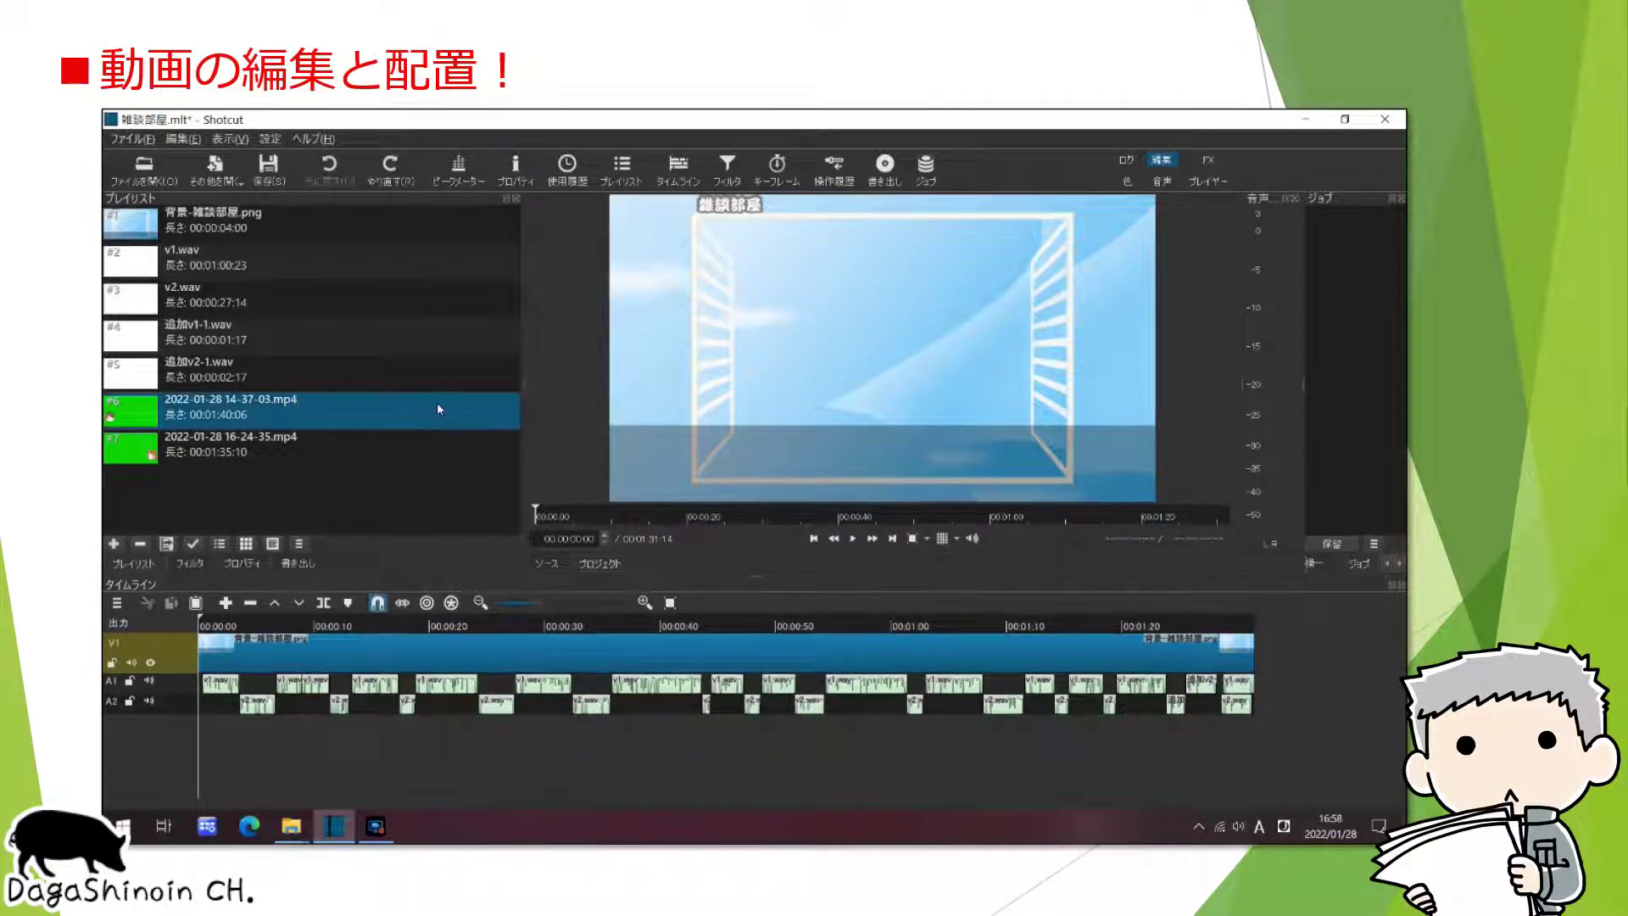
{"action": "right_click", "coordinate": [181, 651]}
{"action": "mouse_move", "coordinate": [226, 658]}
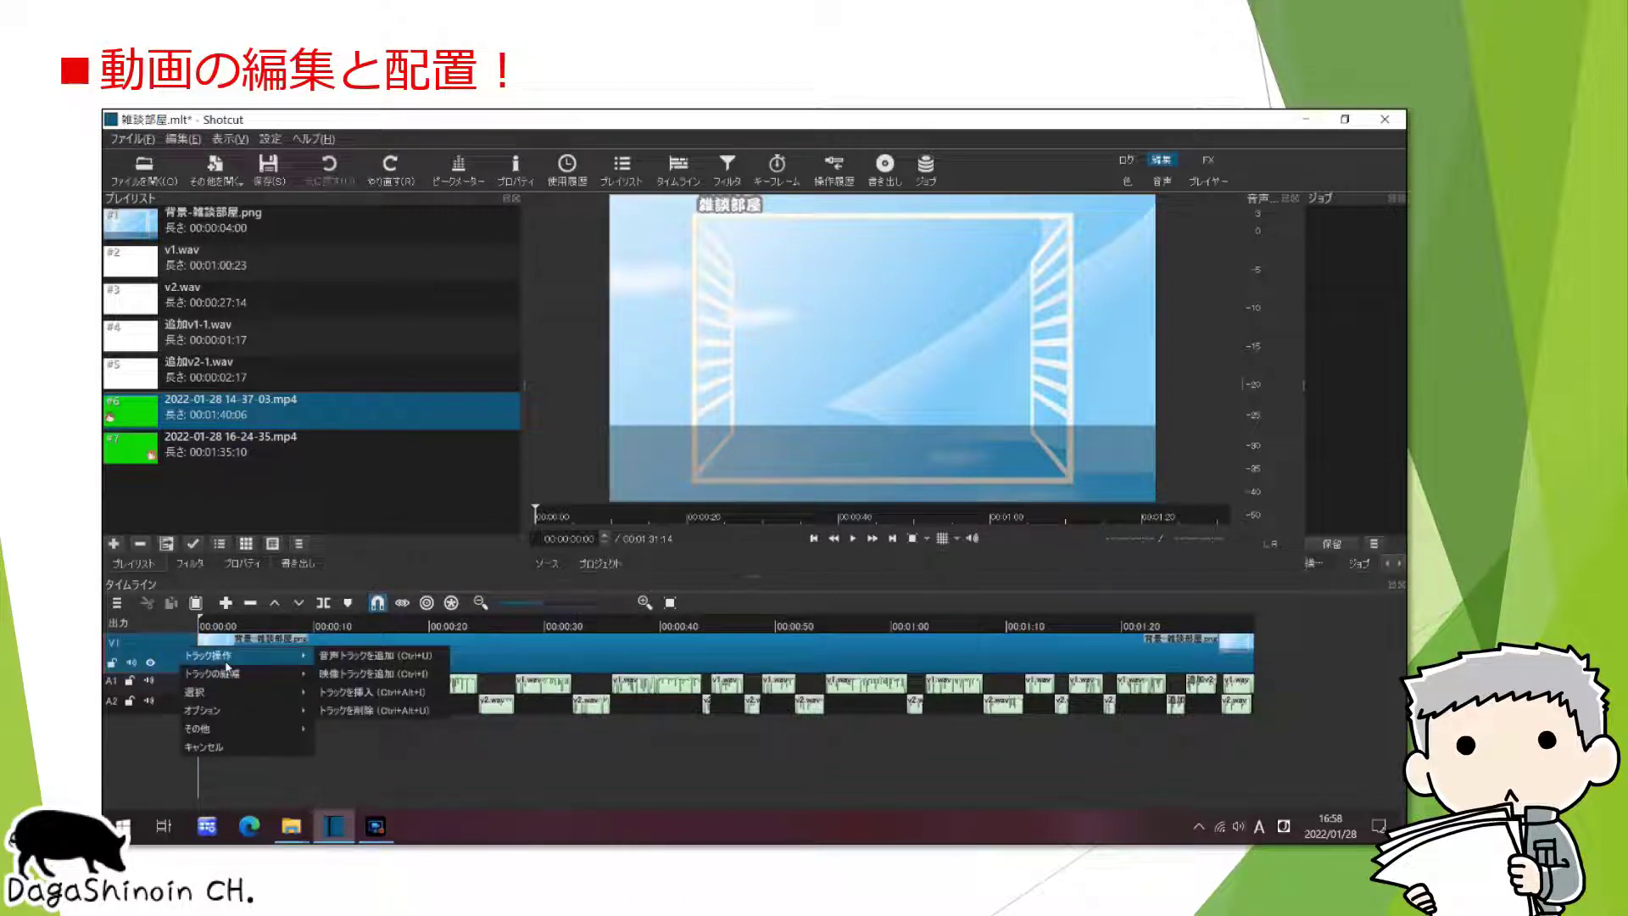
{"action": "left_click", "coordinate": [371, 675]}
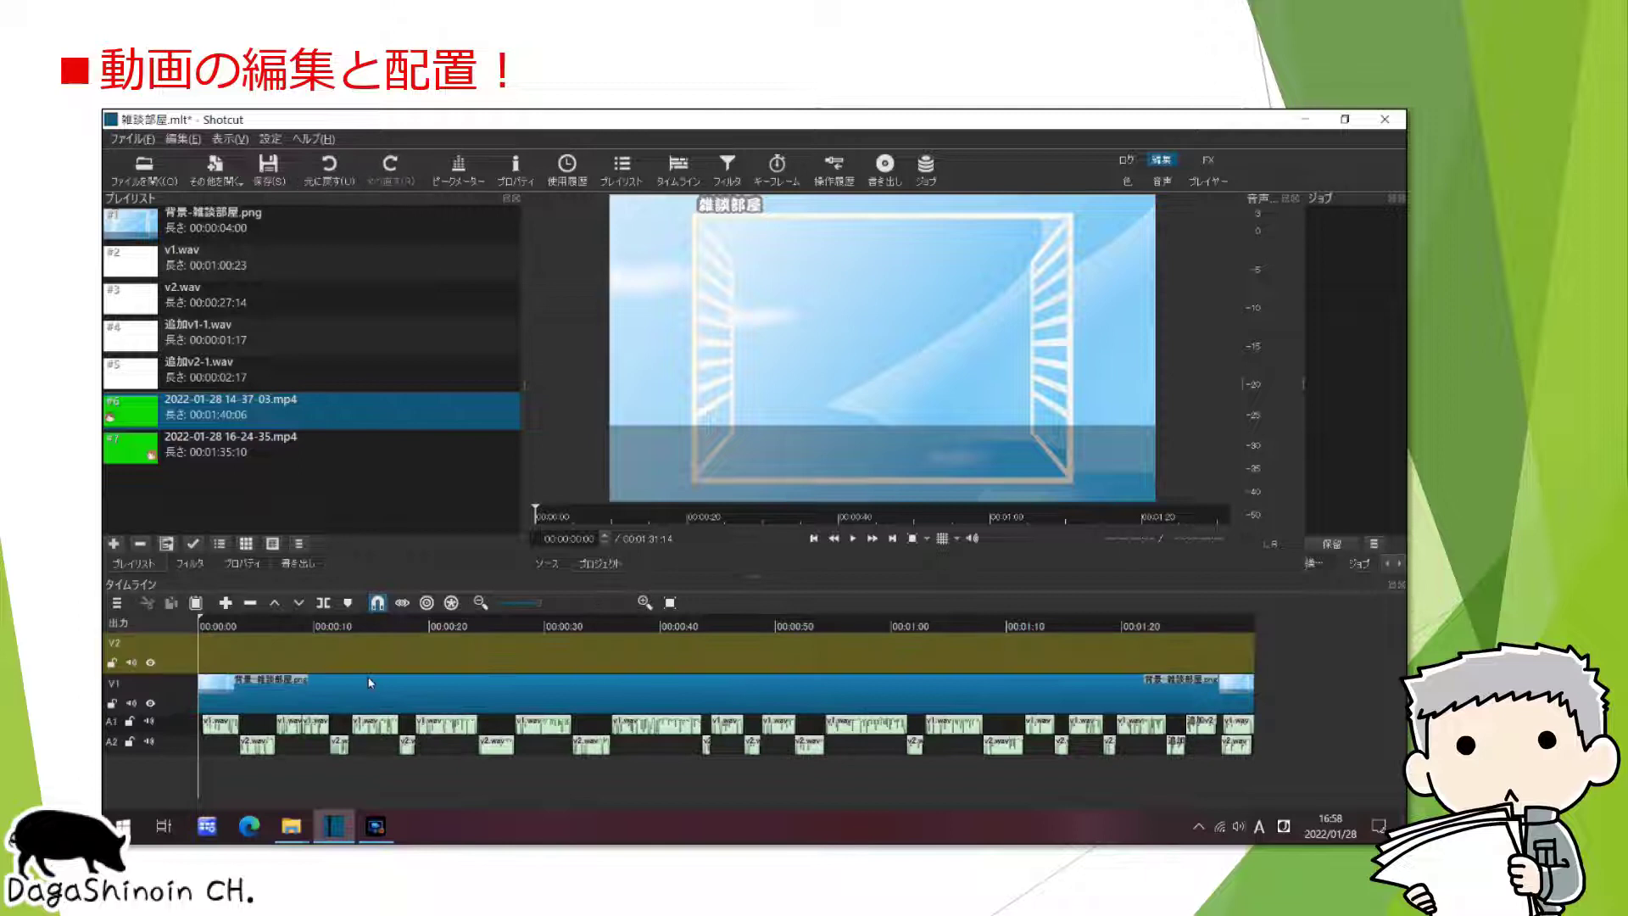
{"action": "left_click_drag", "start_coordinate": [123, 411], "coordinate": [320, 658]}
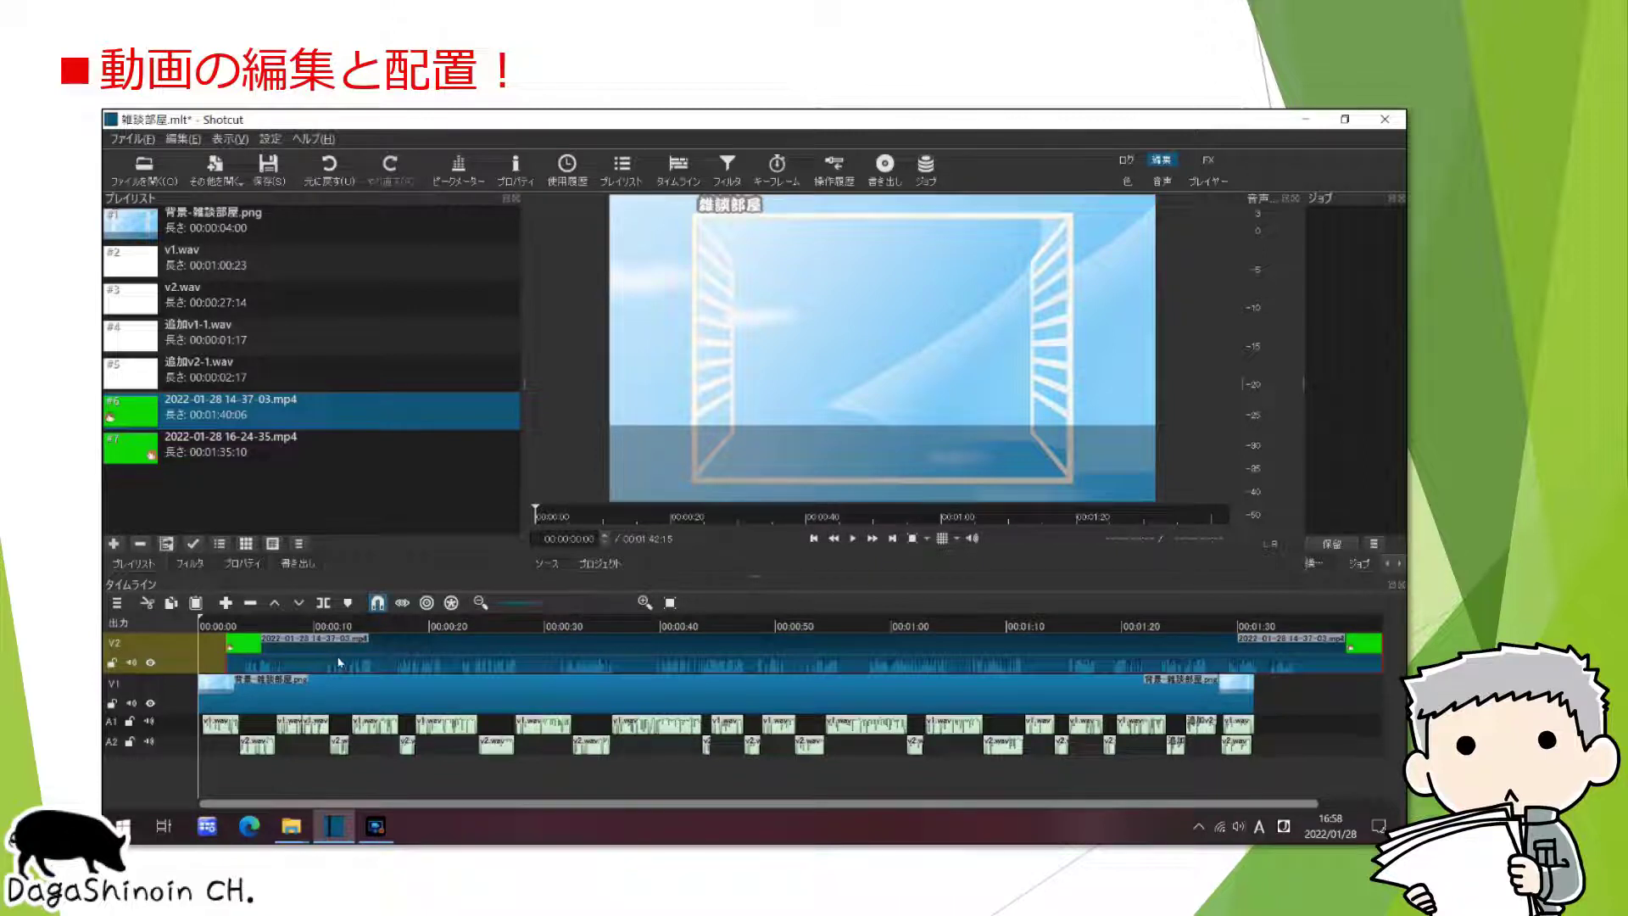
Step: Cut off the opening of the V2 clip at about 3 seconds and align the rest with the timeline start
{"action": "left_click", "coordinate": [335, 662]}
{"action": "left_click", "coordinate": [241, 625]}
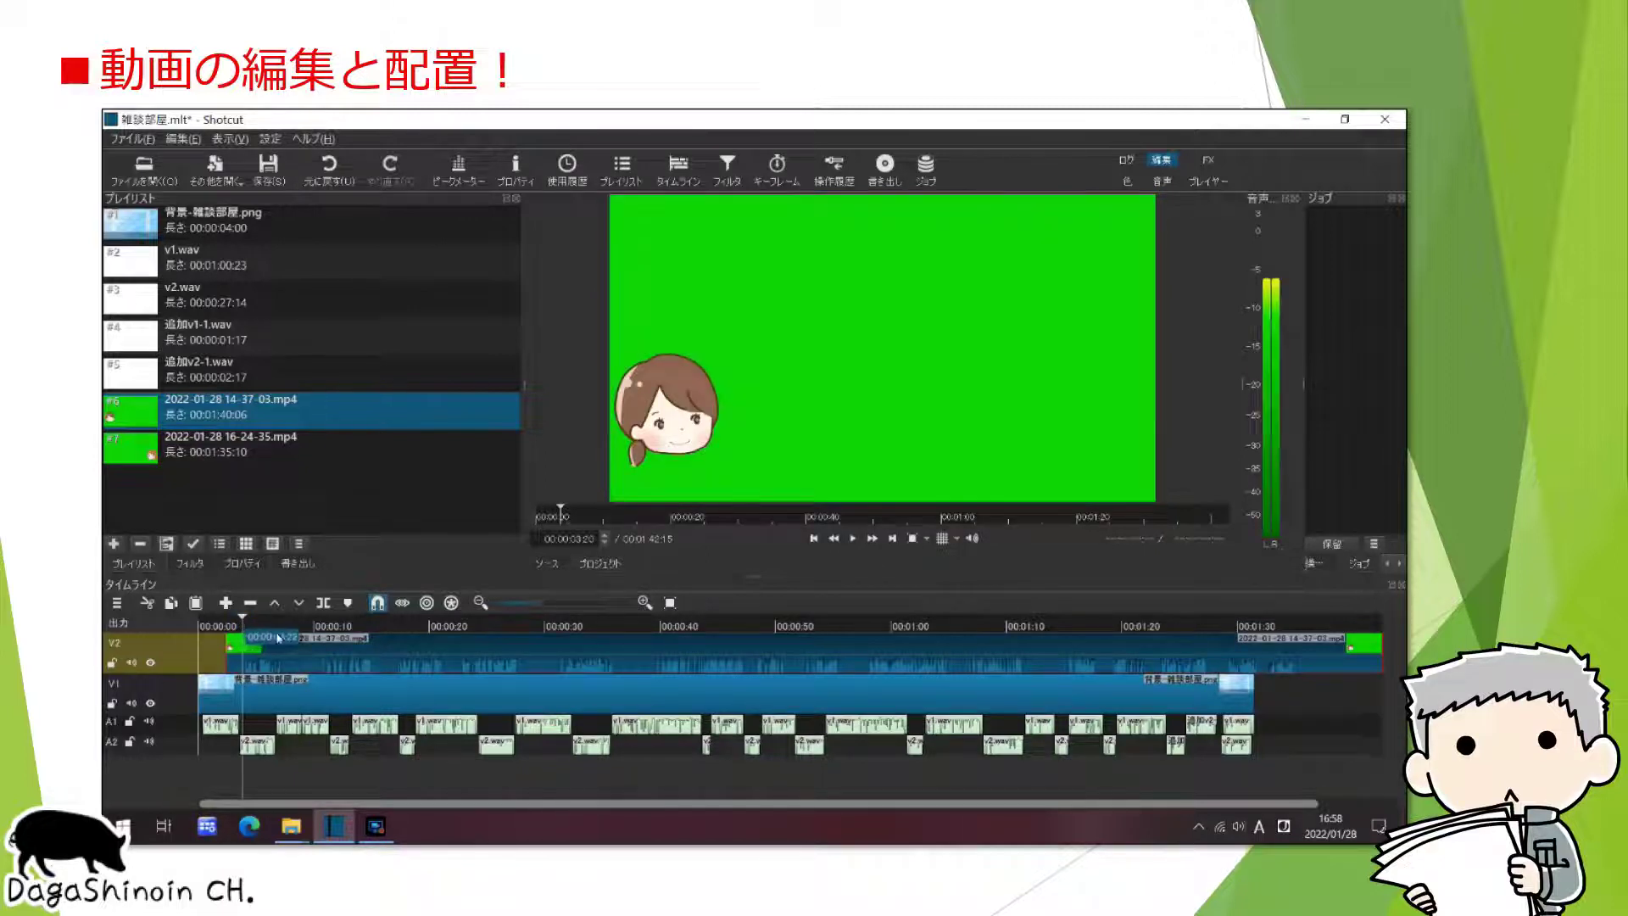
{"action": "right_click", "coordinate": [311, 663]}
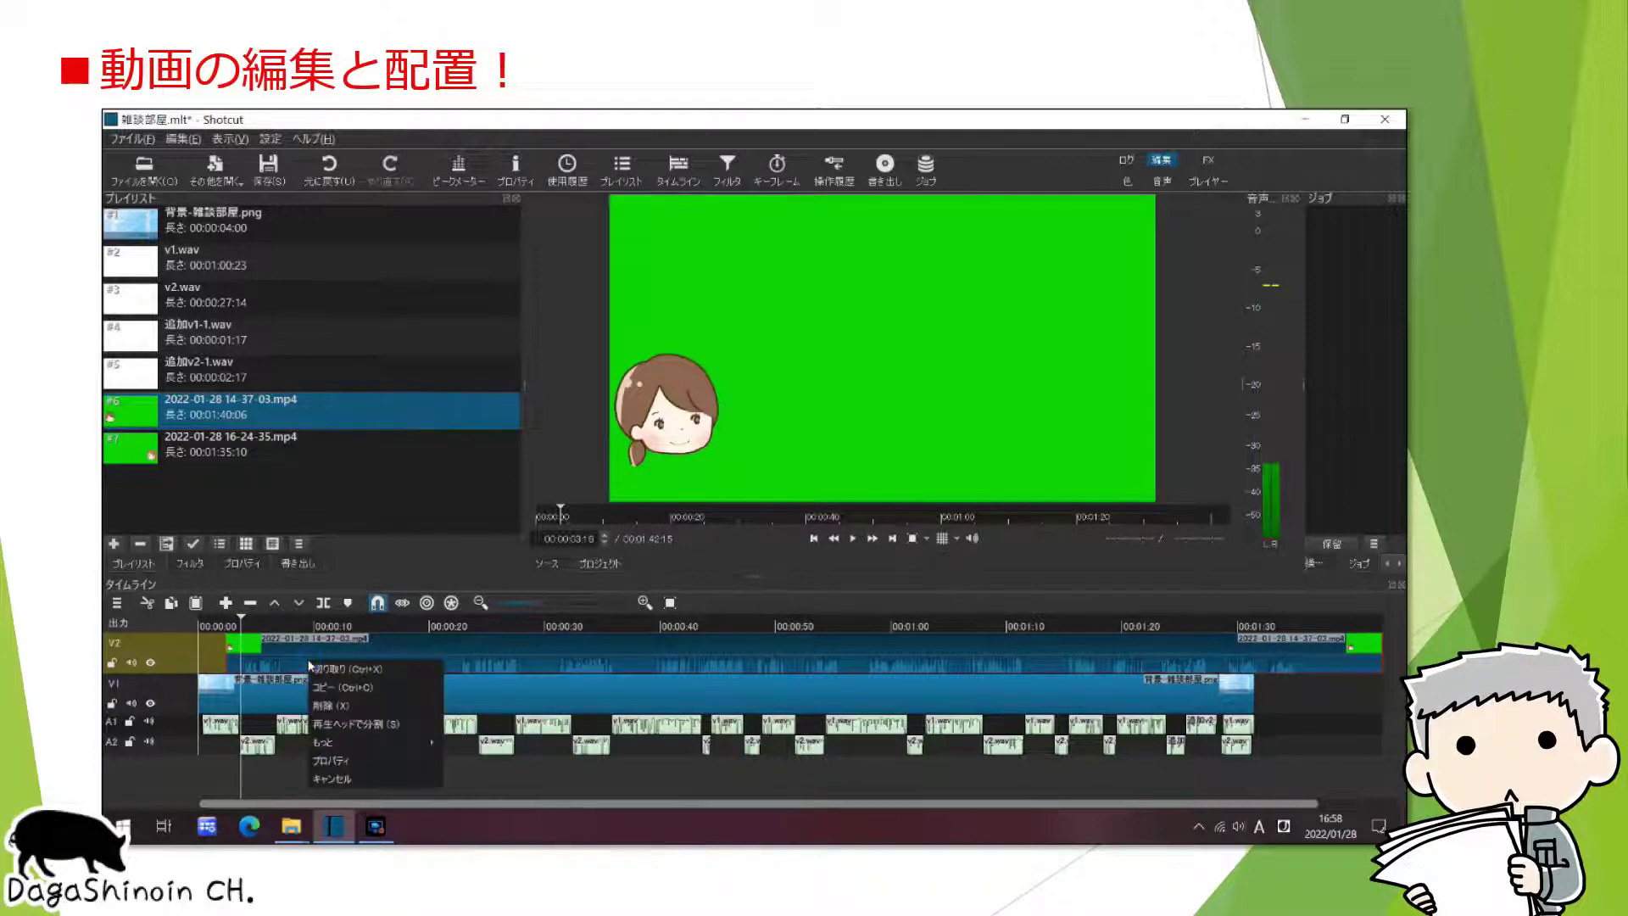
{"action": "left_click", "coordinate": [356, 723]}
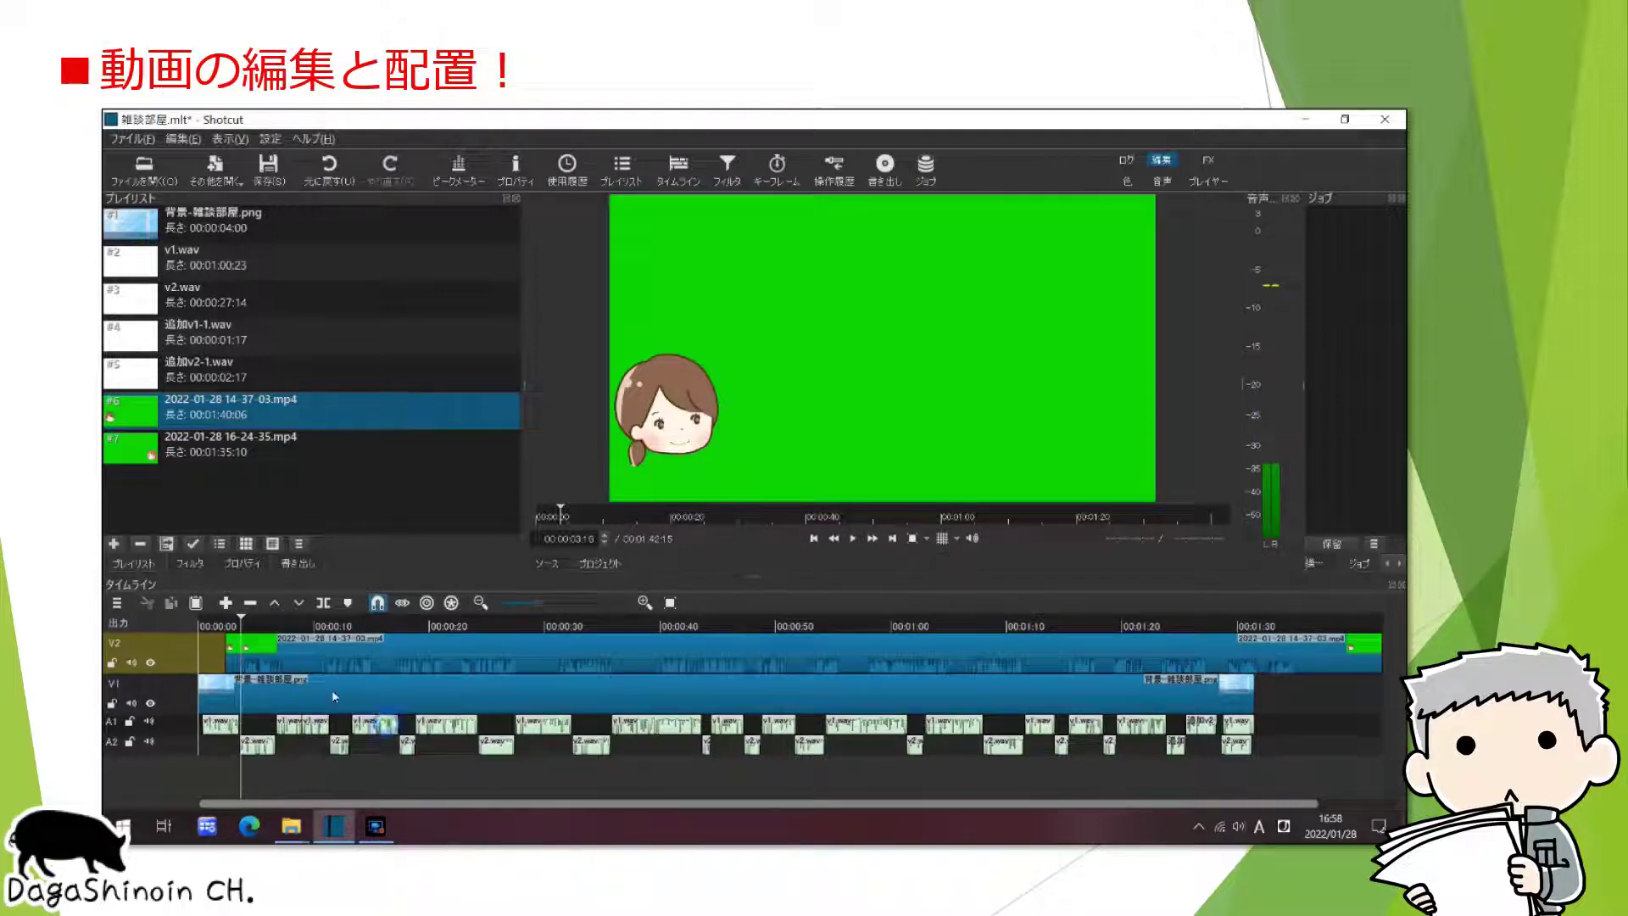
{"action": "left_click", "coordinate": [235, 667]}
{"action": "left_click_drag", "start_coordinate": [254, 667], "coordinate": [211, 665]}
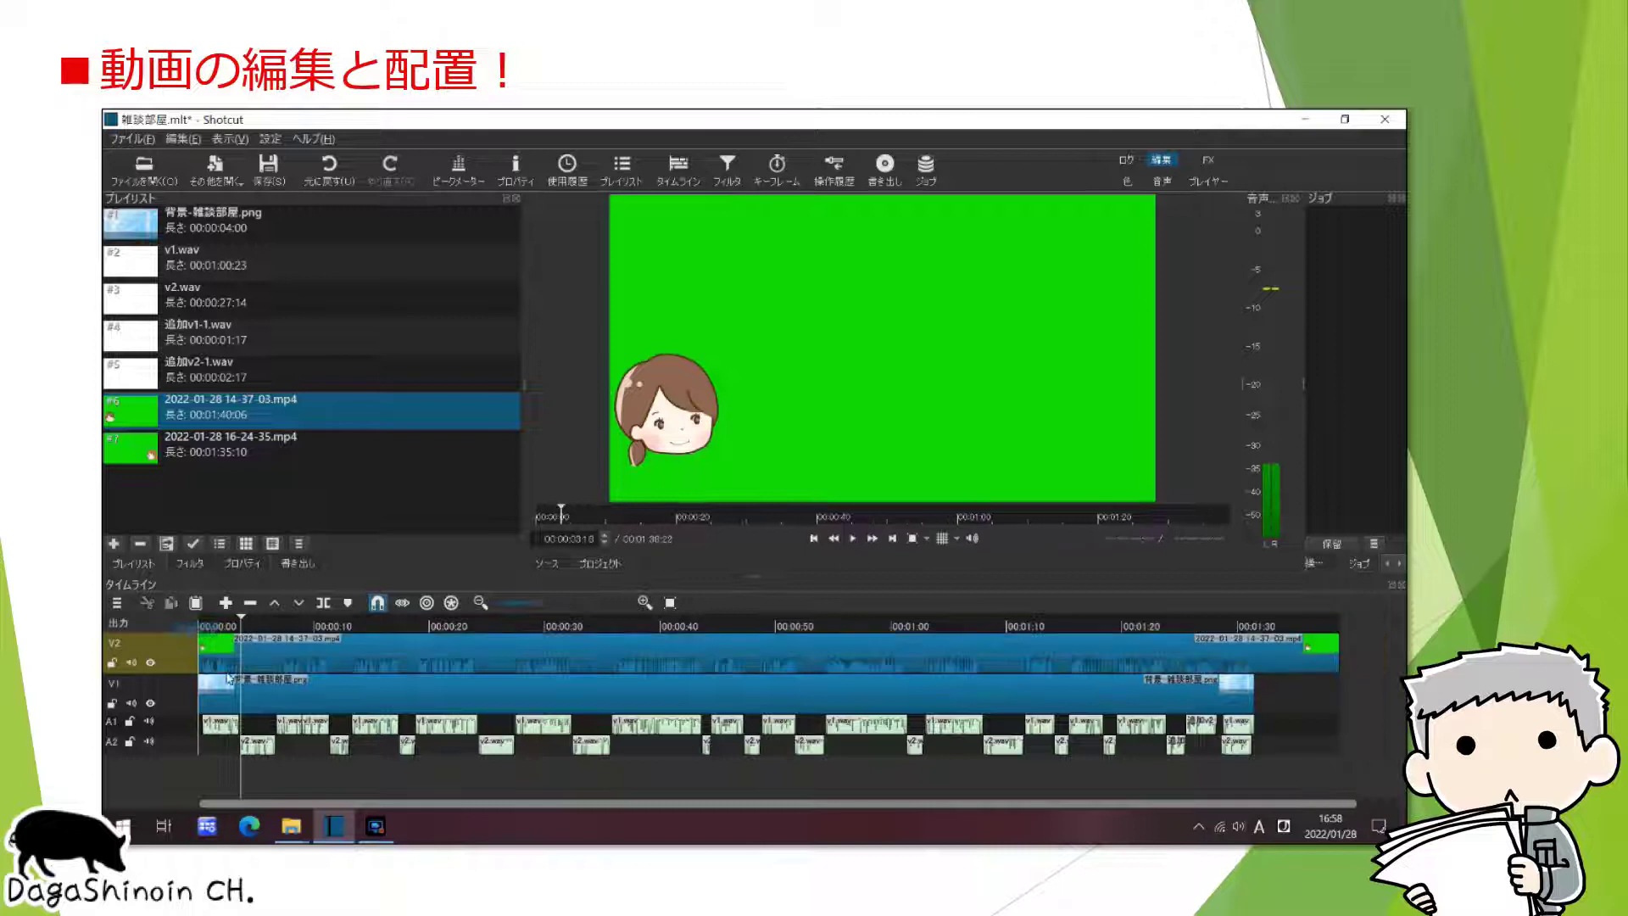
Step: Mute tracks V2 and A2, and play the timeline from the start to check the character's mouth against the A1 voice
{"action": "left_click", "coordinate": [131, 663]}
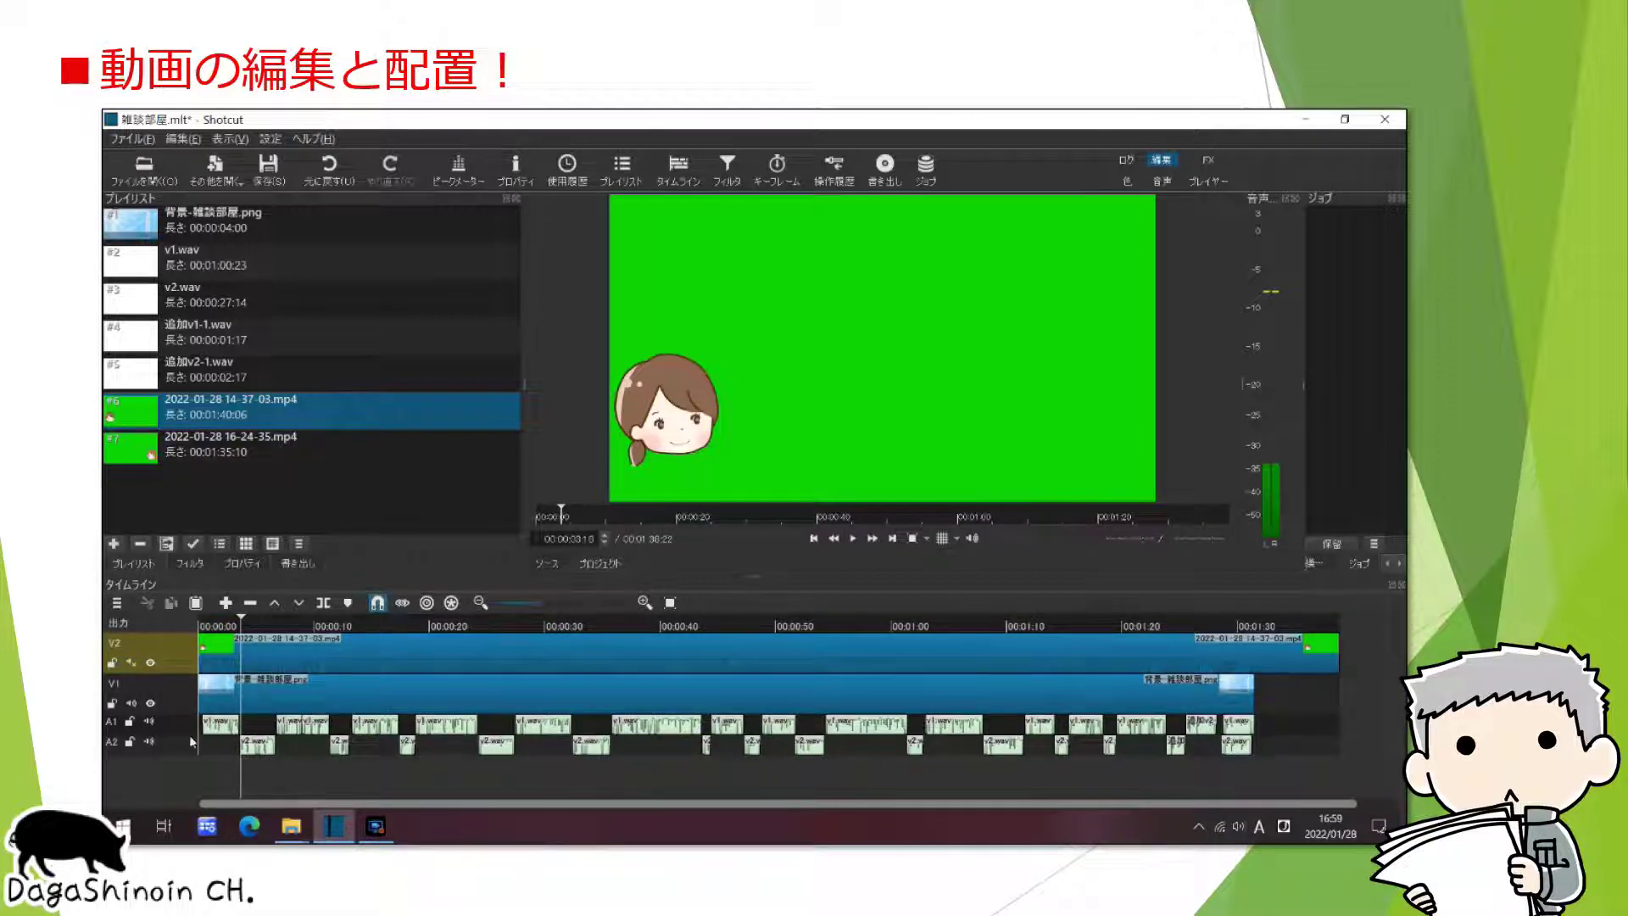
{"action": "left_click", "coordinate": [149, 742]}
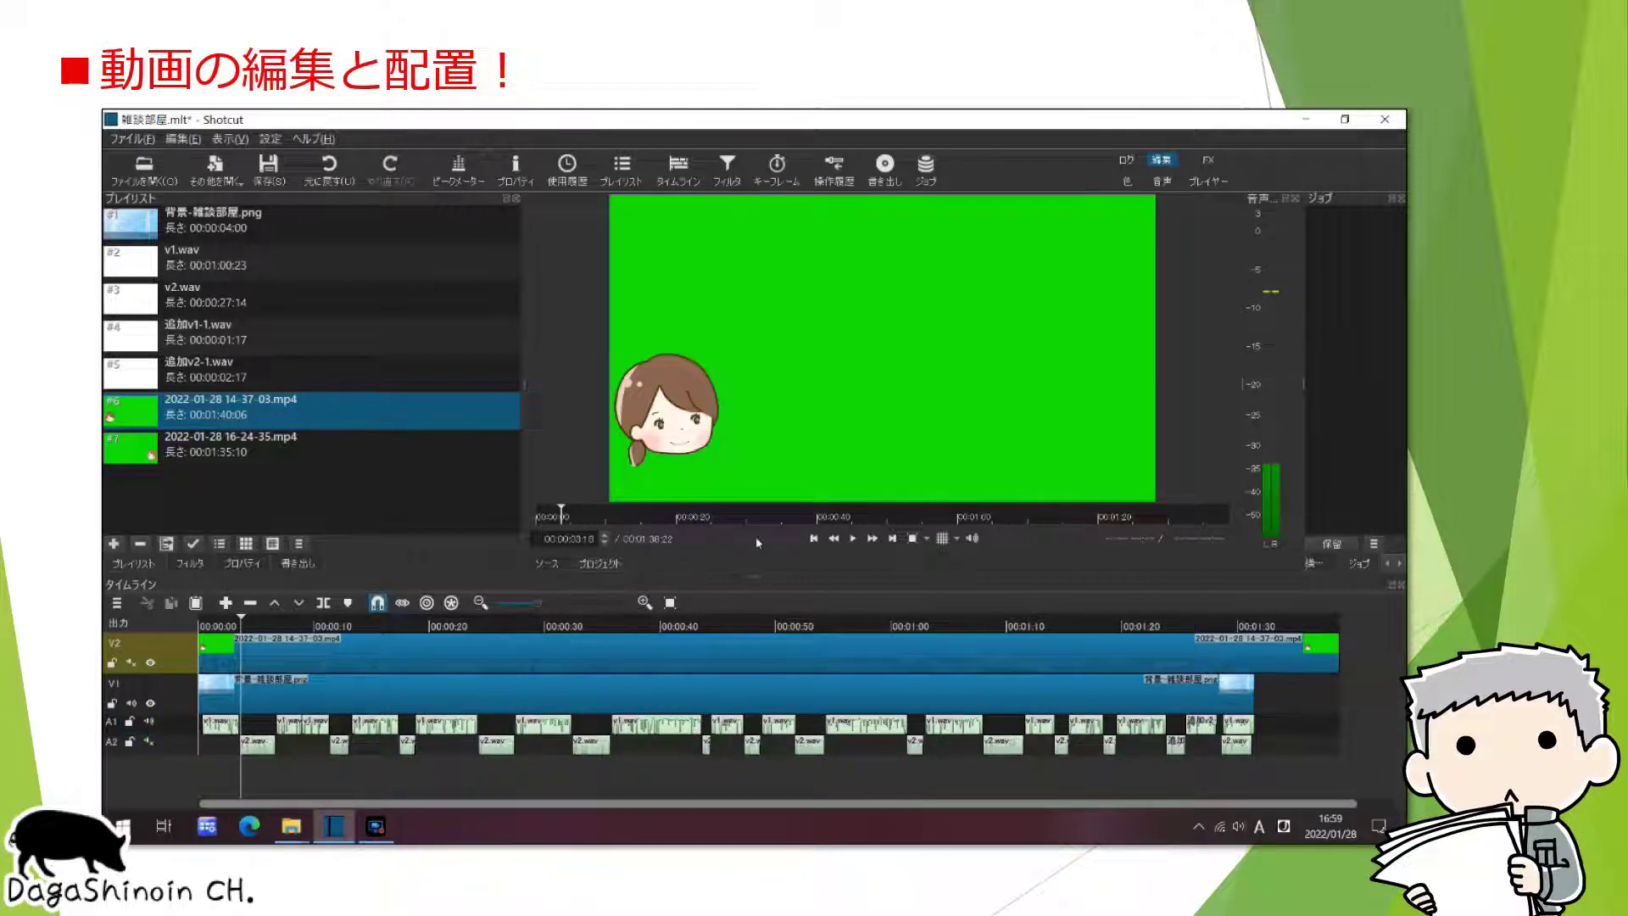
{"action": "left_click", "coordinate": [814, 541]}
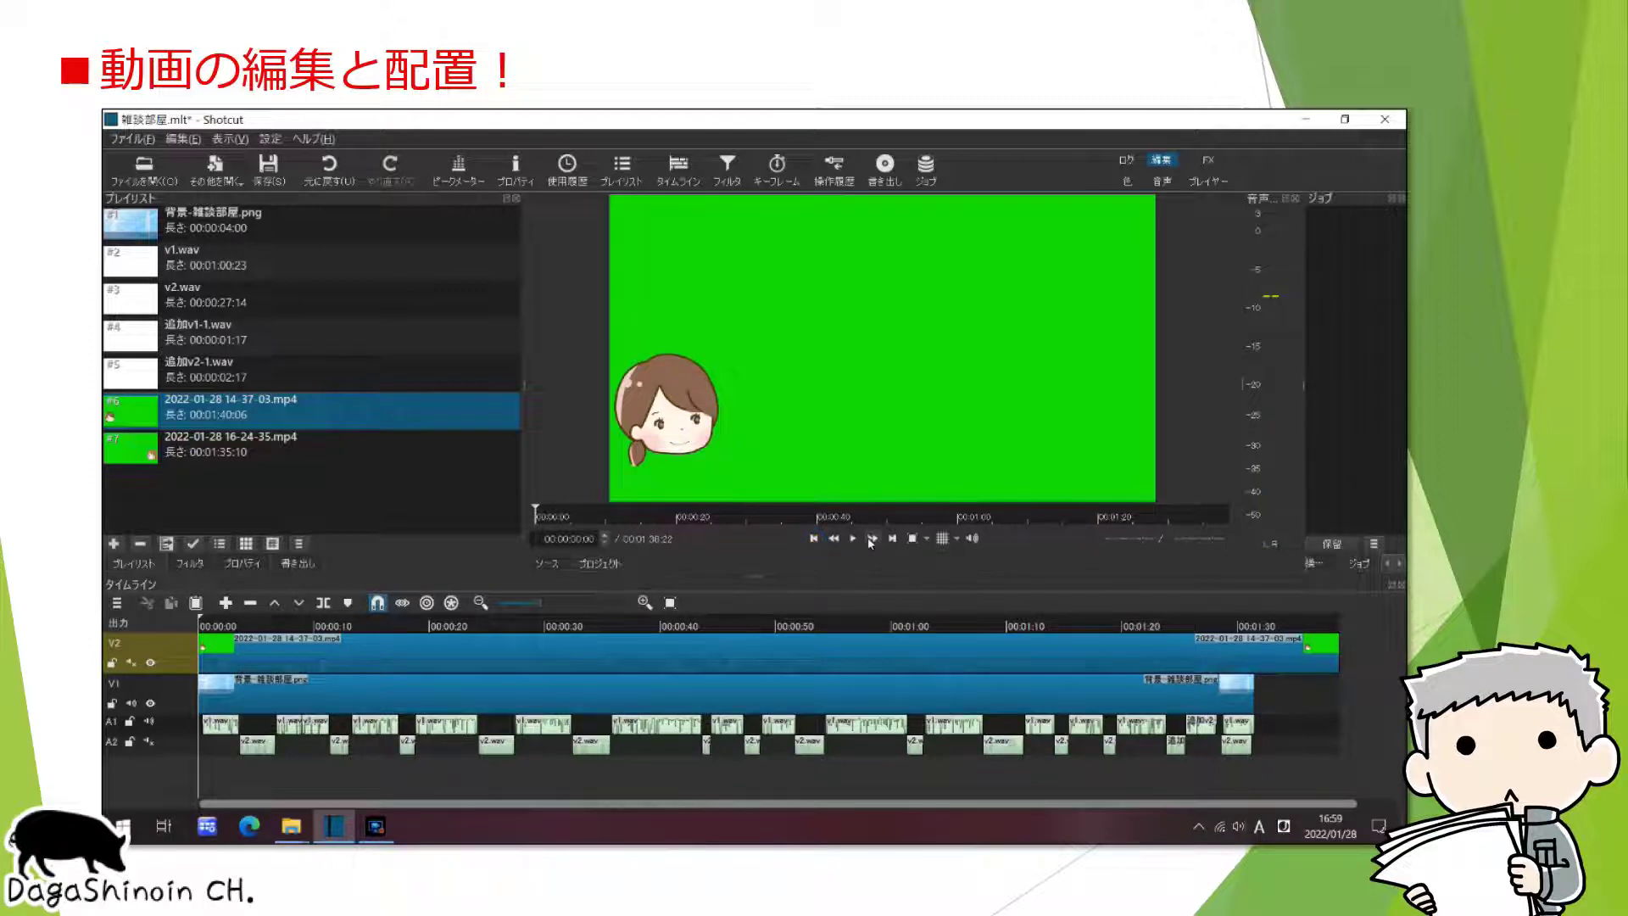
{"action": "left_click", "coordinate": [853, 540]}
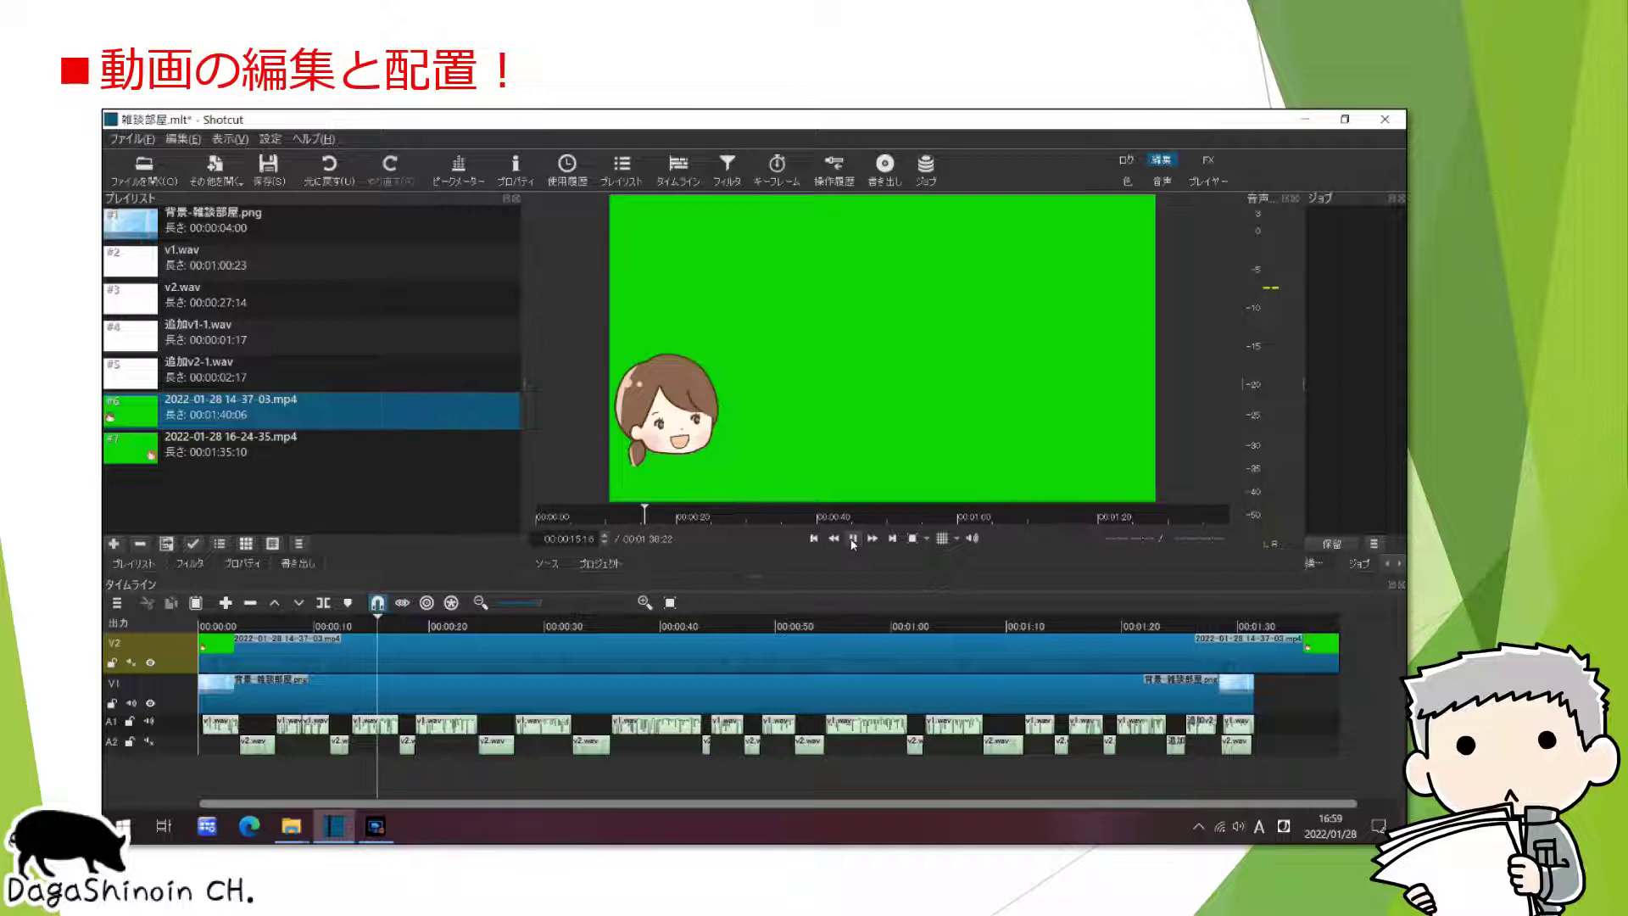
{"action": "left_click", "coordinate": [853, 539]}
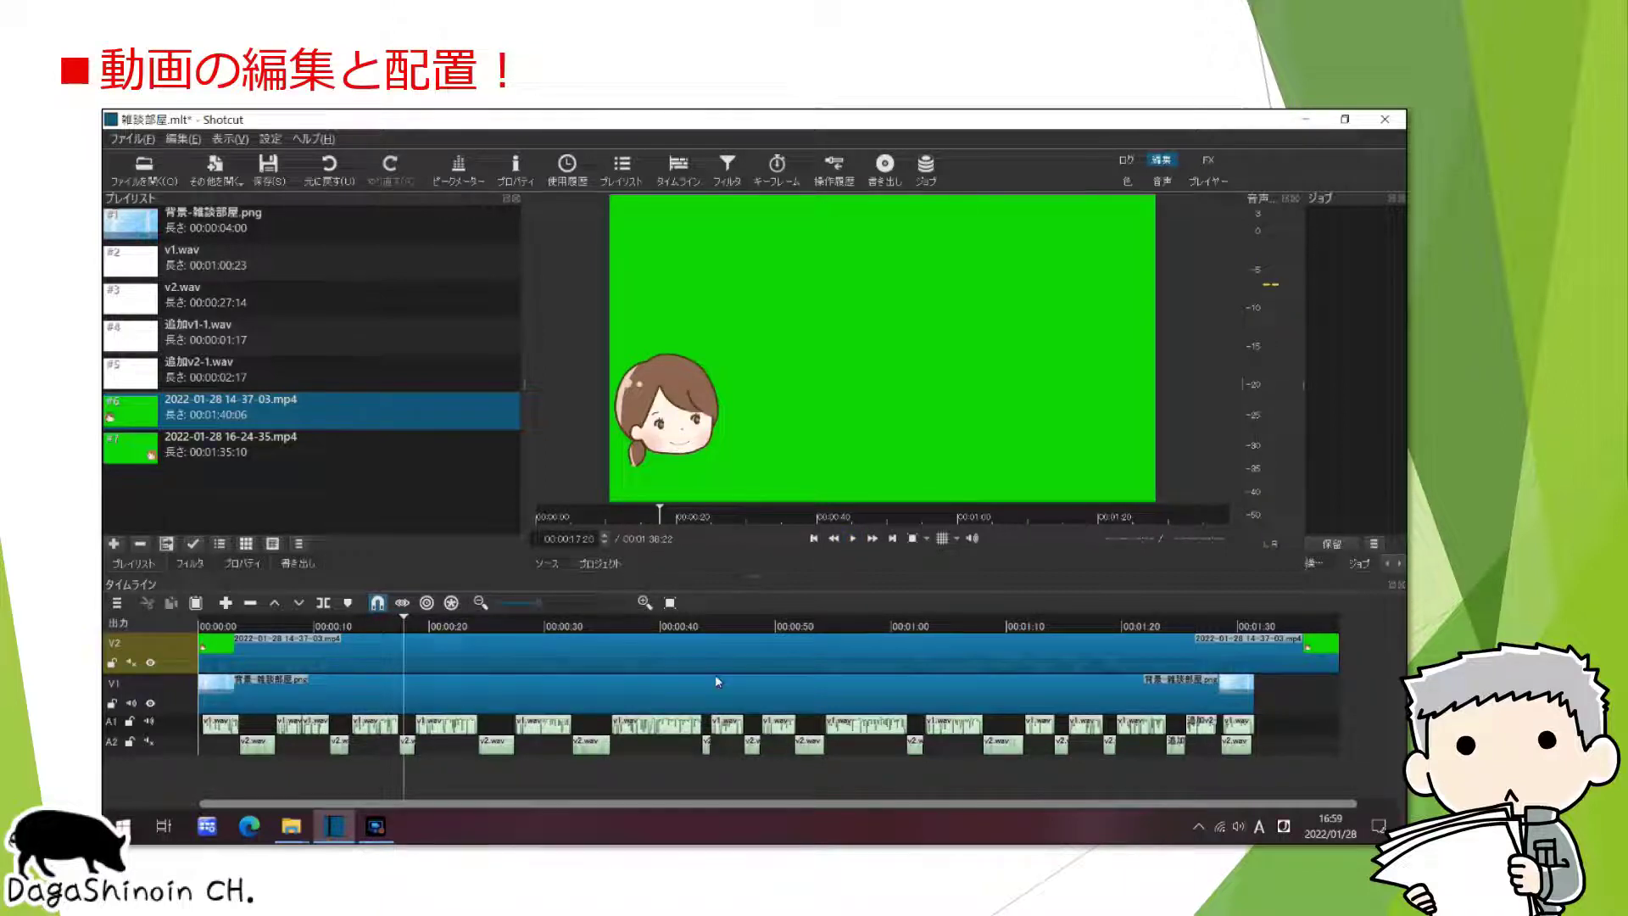
Step: Trim the end of the V2 clip to match the end of the background image on V1
{"action": "left_click", "coordinate": [1331, 664]}
{"action": "left_click_drag", "start_coordinate": [1340, 668], "coordinate": [1248, 668]}
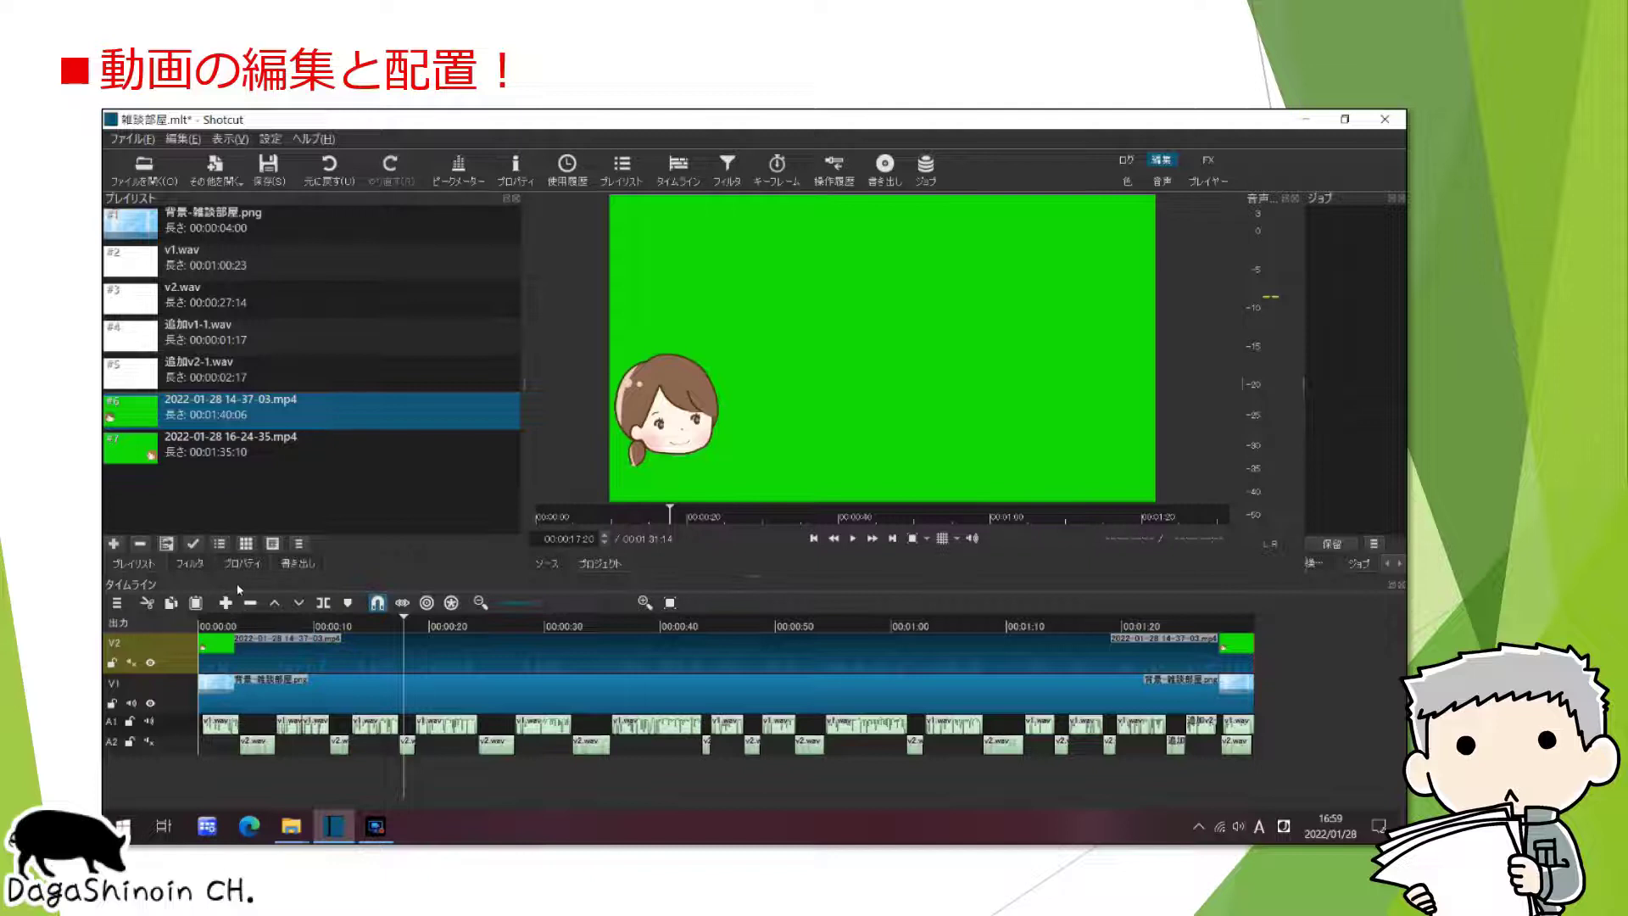
Step: Apply the クロマキー: シンプル filter to the V2 clip and sample its key colour from the green background
{"action": "left_click", "coordinate": [193, 564]}
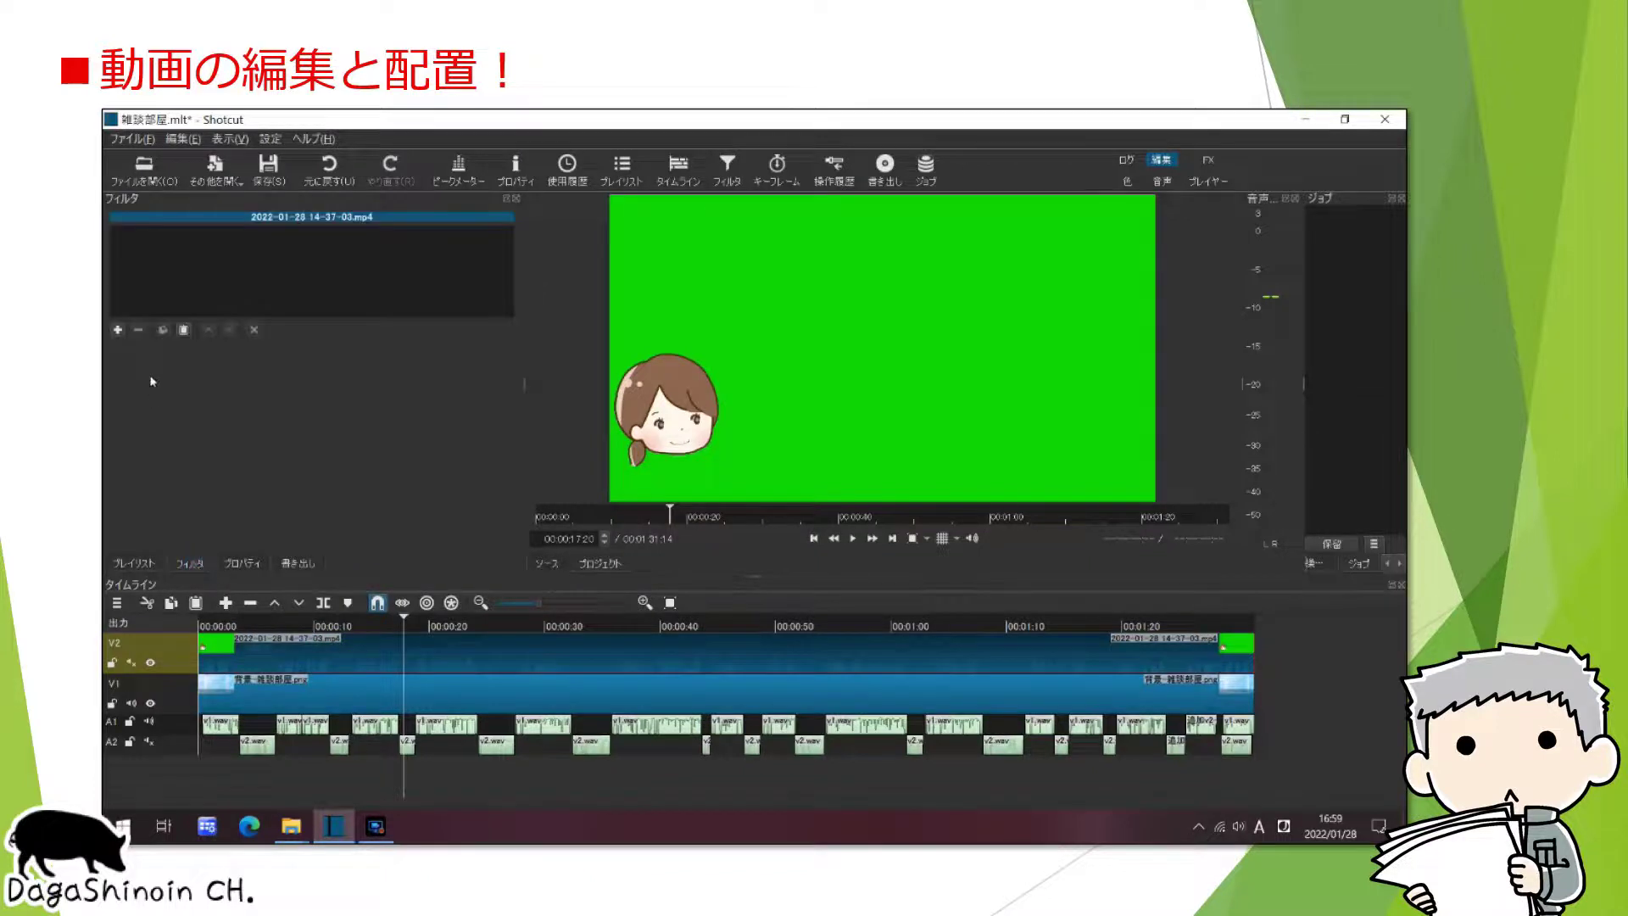
{"action": "left_click", "coordinate": [118, 331]}
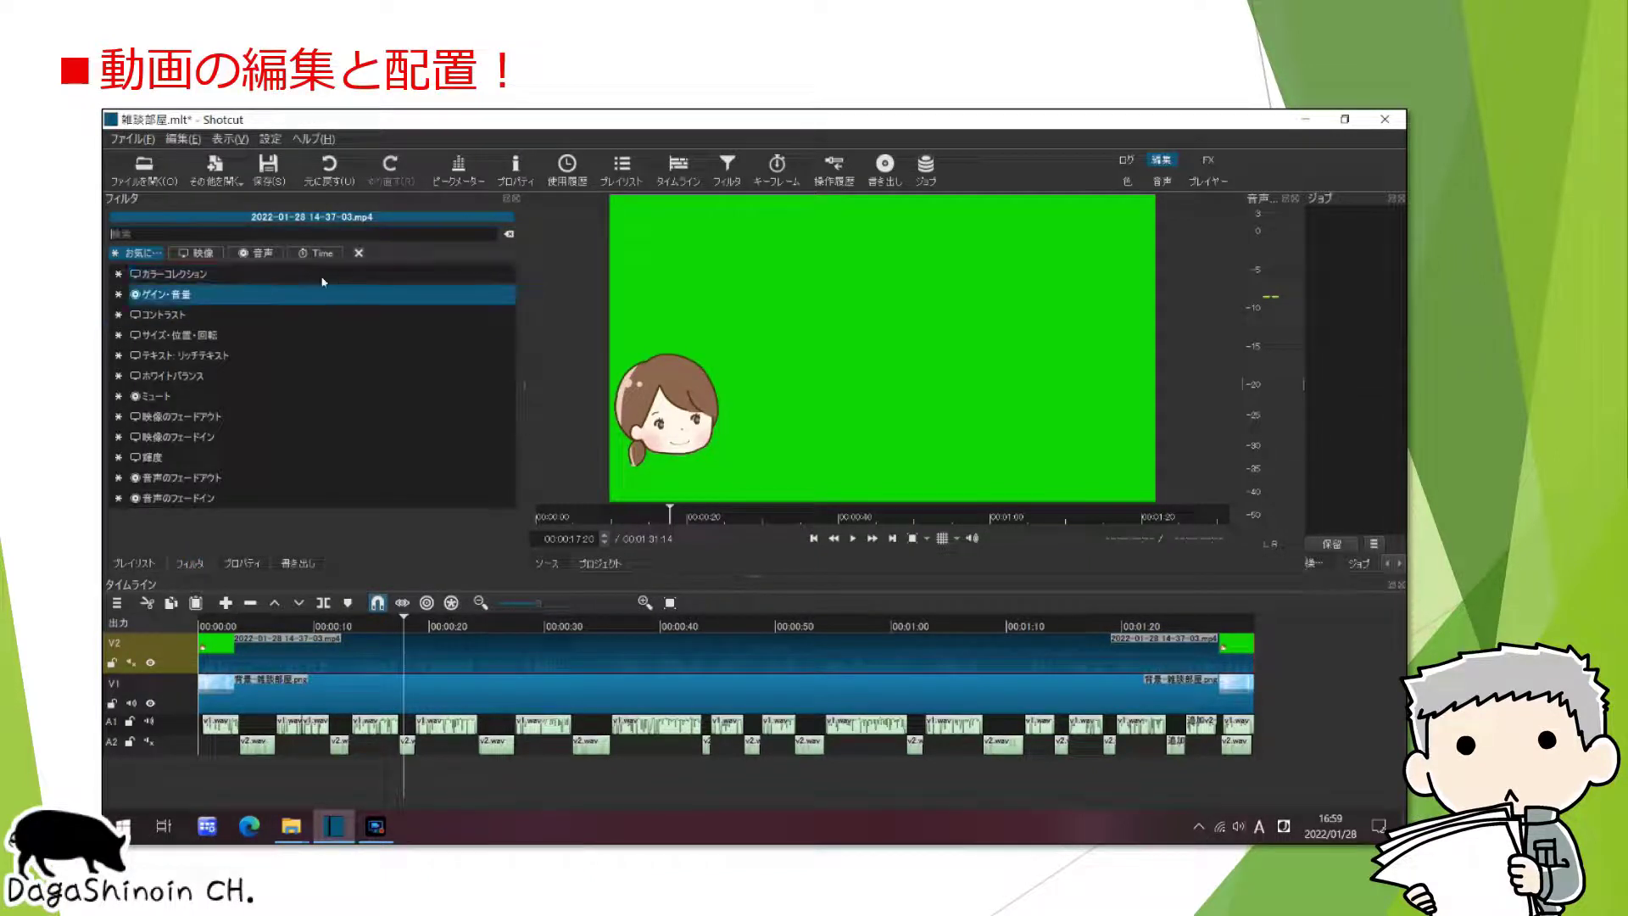
{"action": "left_click", "coordinate": [196, 253]}
{"action": "scroll", "coordinate": [510, 318], "scroll_direction": "down", "scroll_amount": 5}
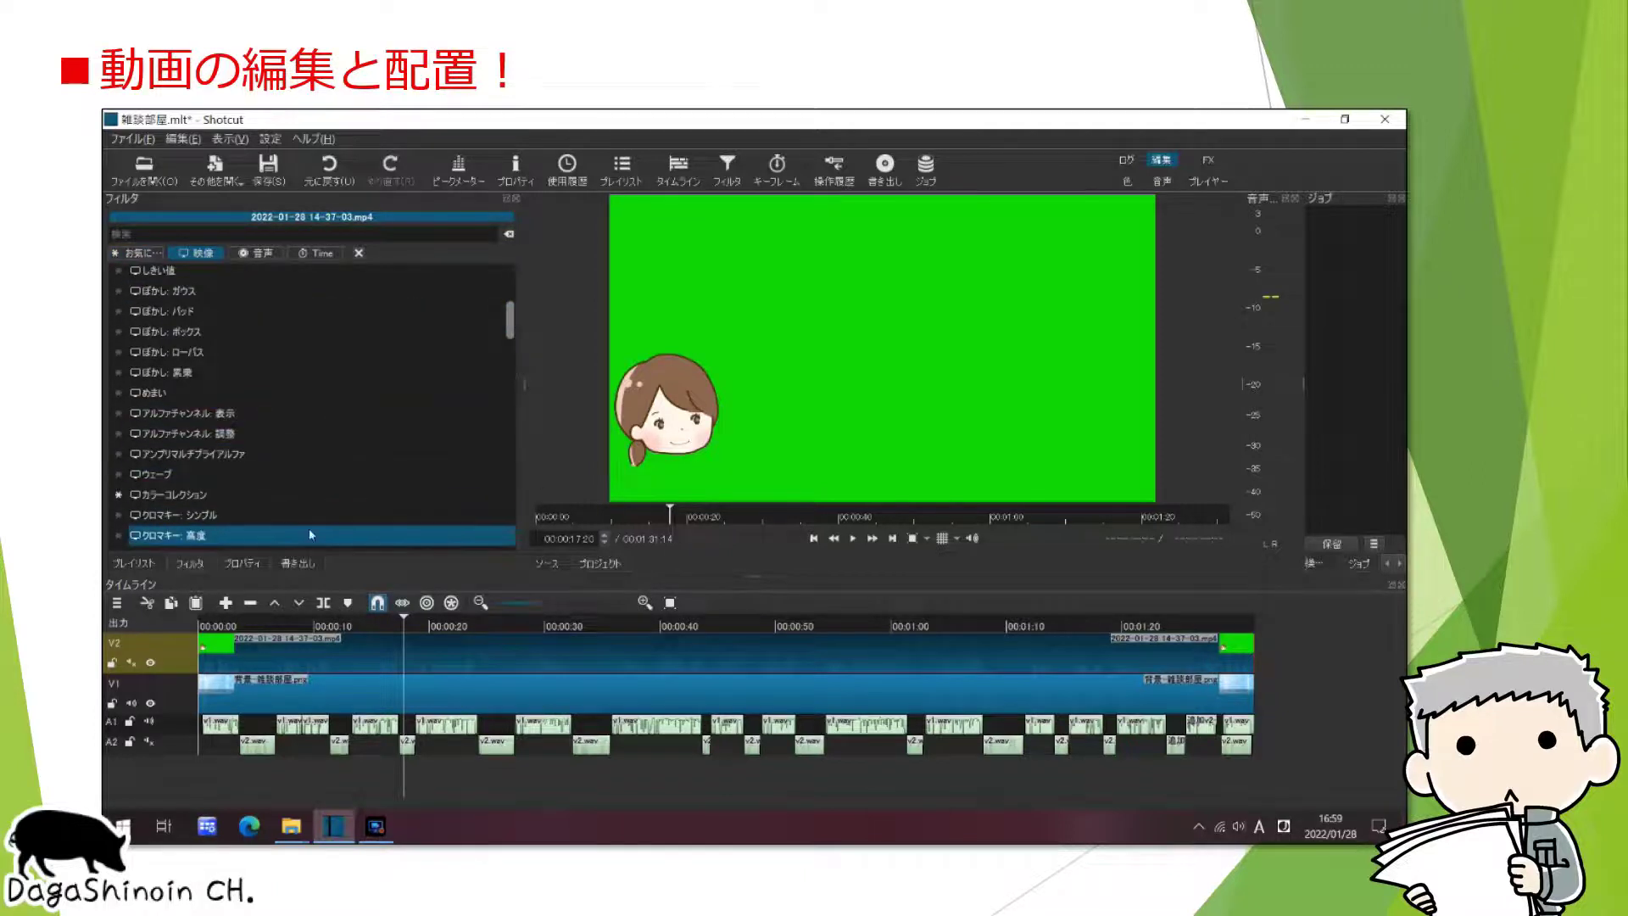
{"action": "left_click", "coordinate": [301, 521]}
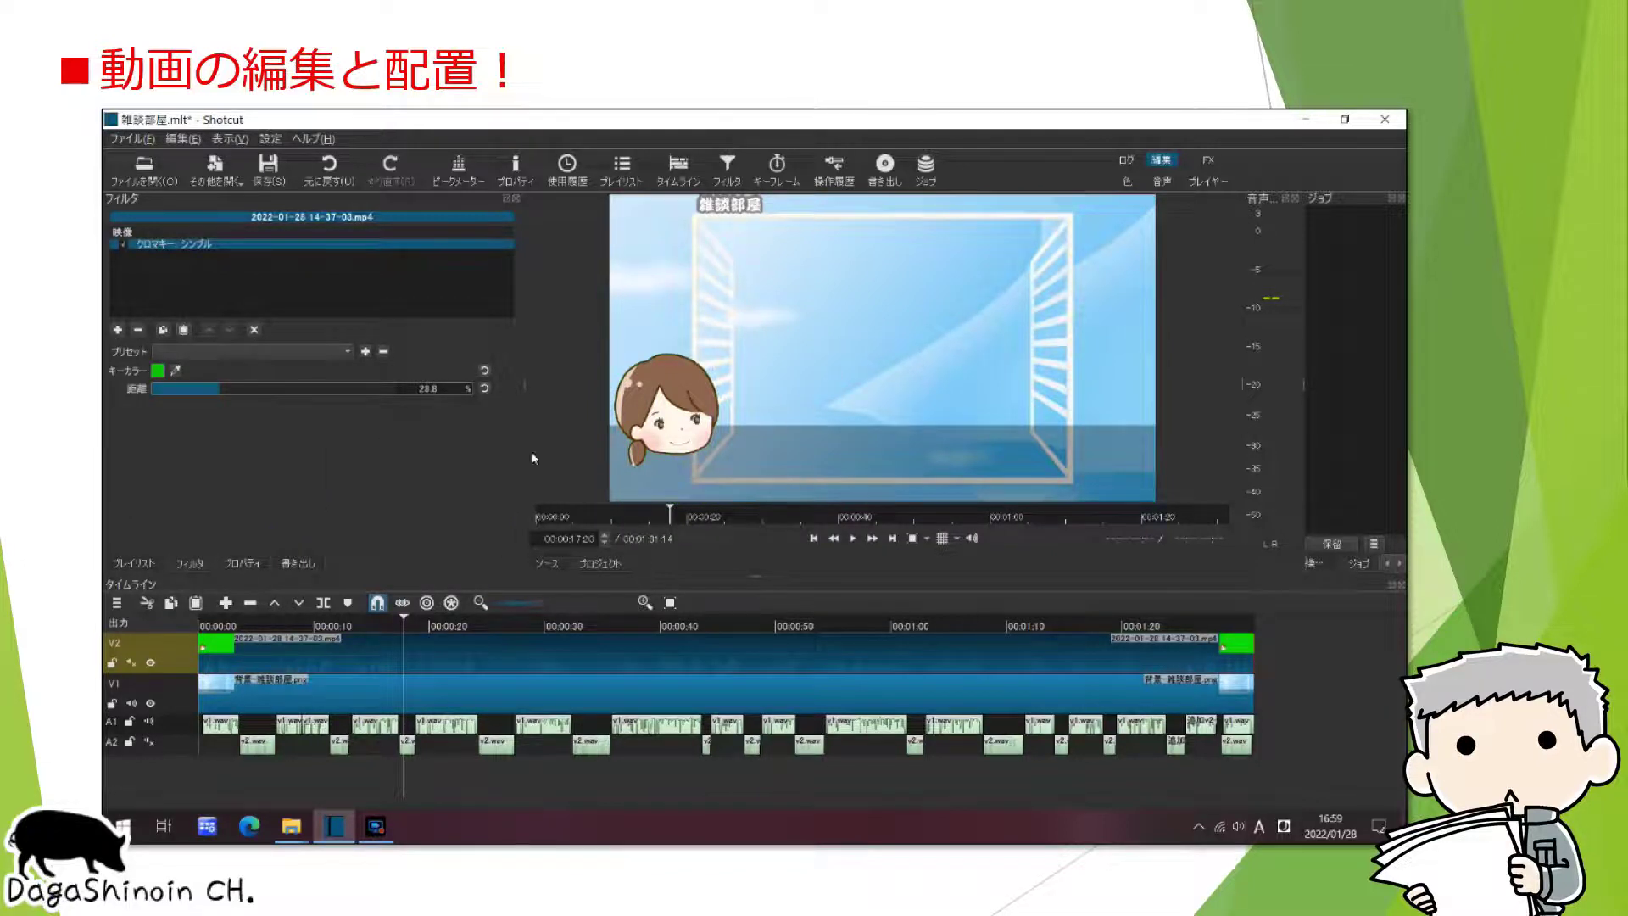
{"action": "left_click", "coordinate": [174, 372]}
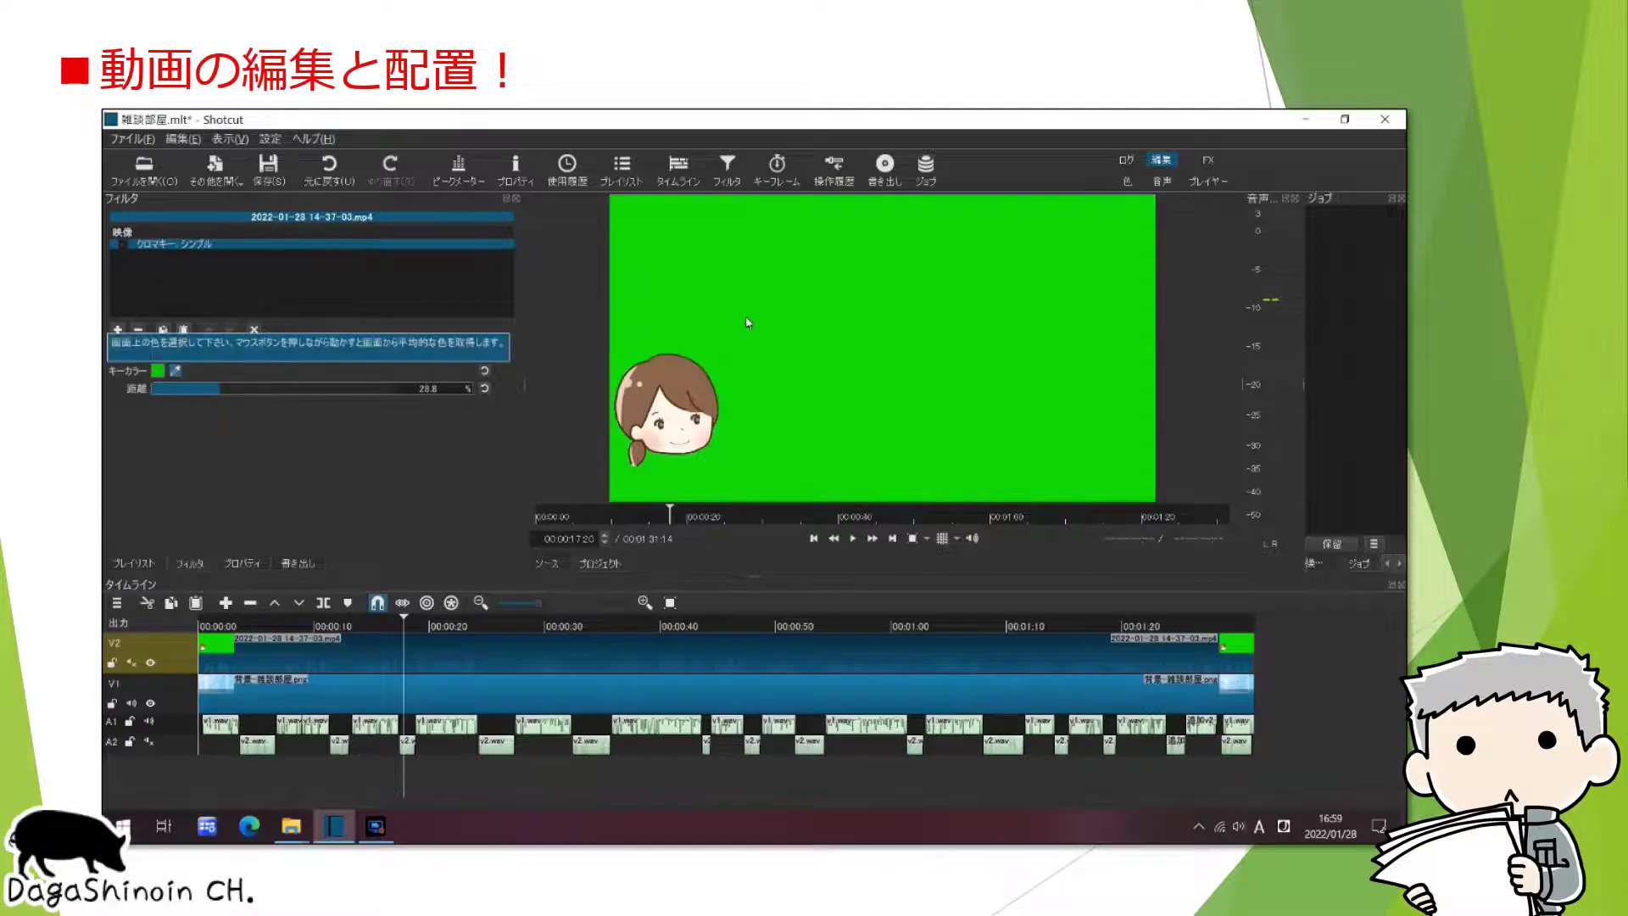
{"action": "left_click", "coordinate": [778, 316]}
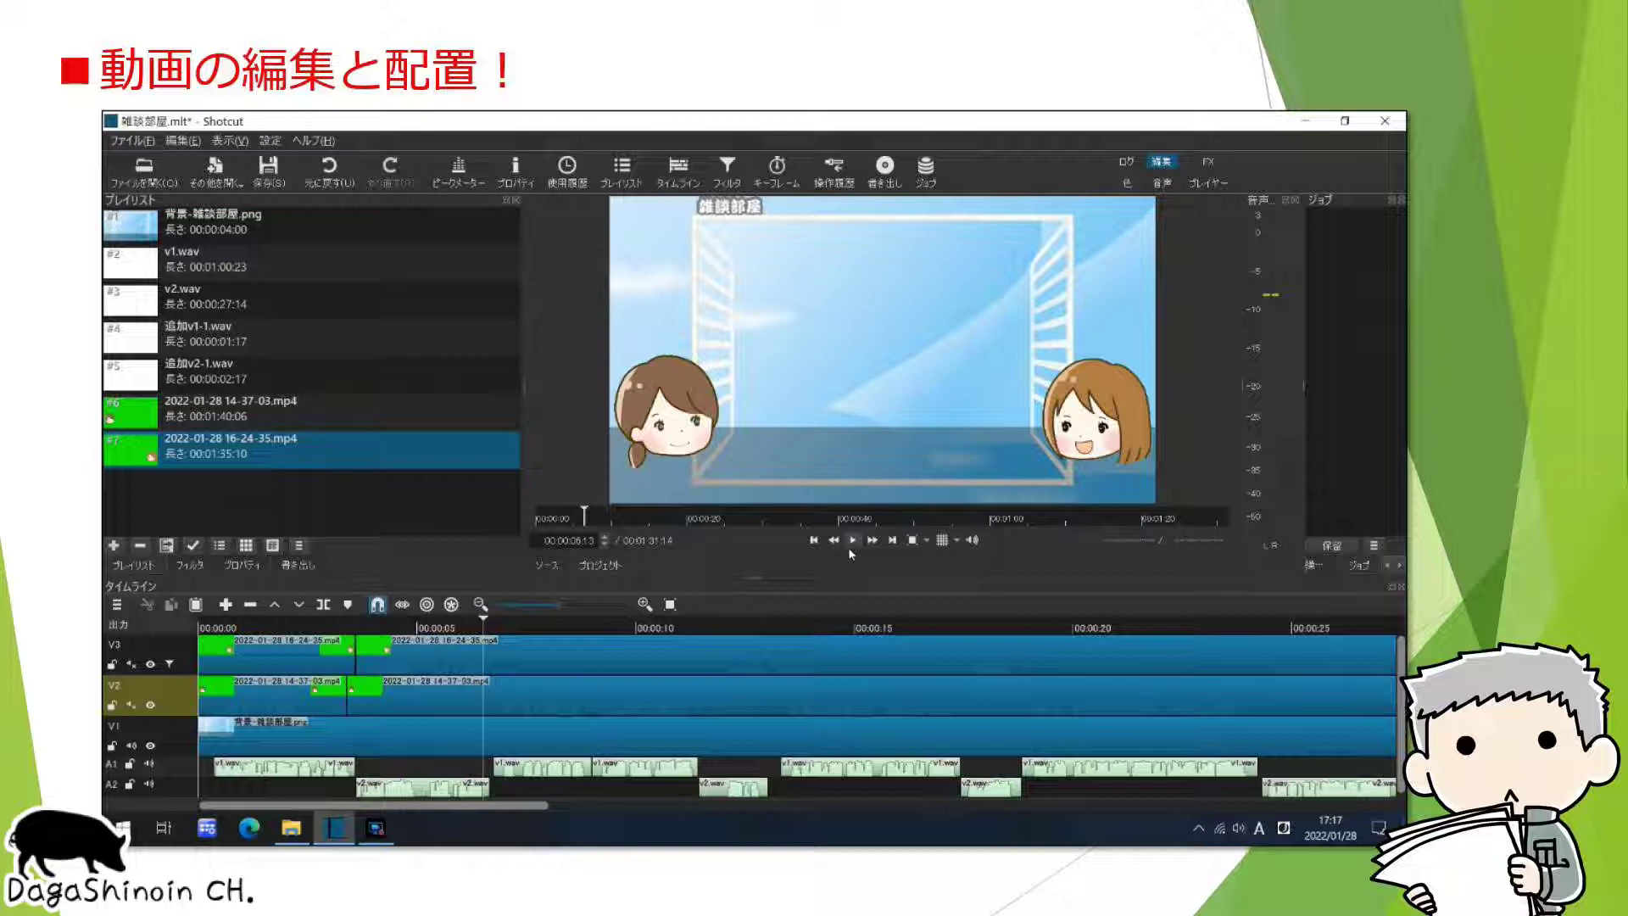
Step: Play the timeline to check the characters' mouths against the voice, and lock and hide track V3
{"action": "left_click", "coordinate": [853, 540]}
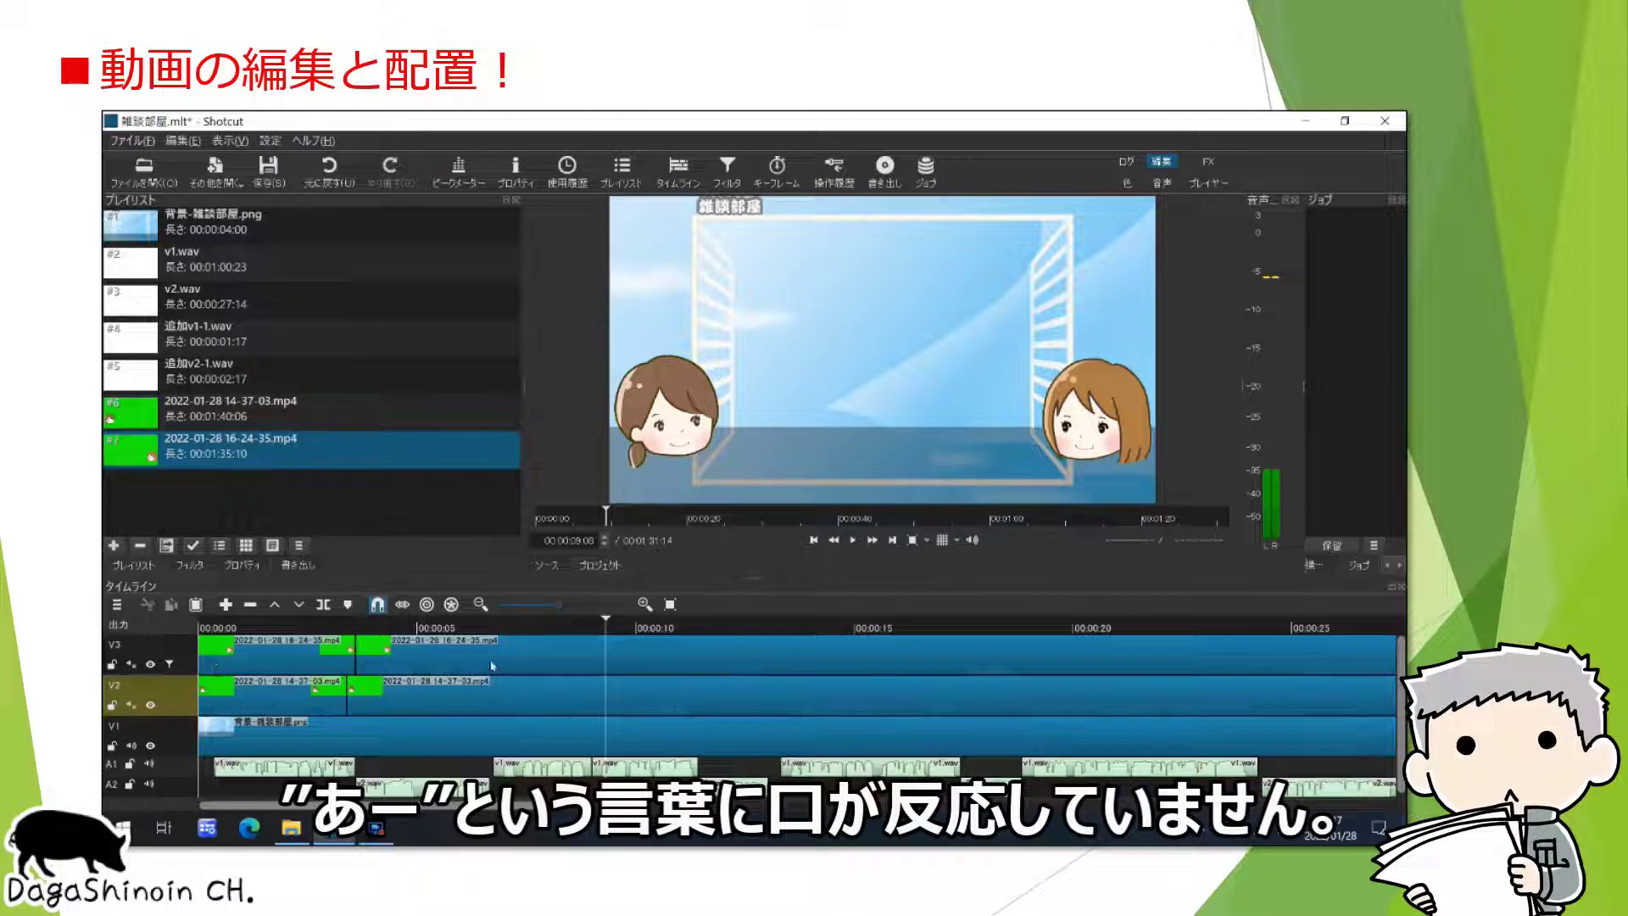
{"action": "left_click", "coordinate": [112, 664]}
{"action": "left_click", "coordinate": [150, 664]}
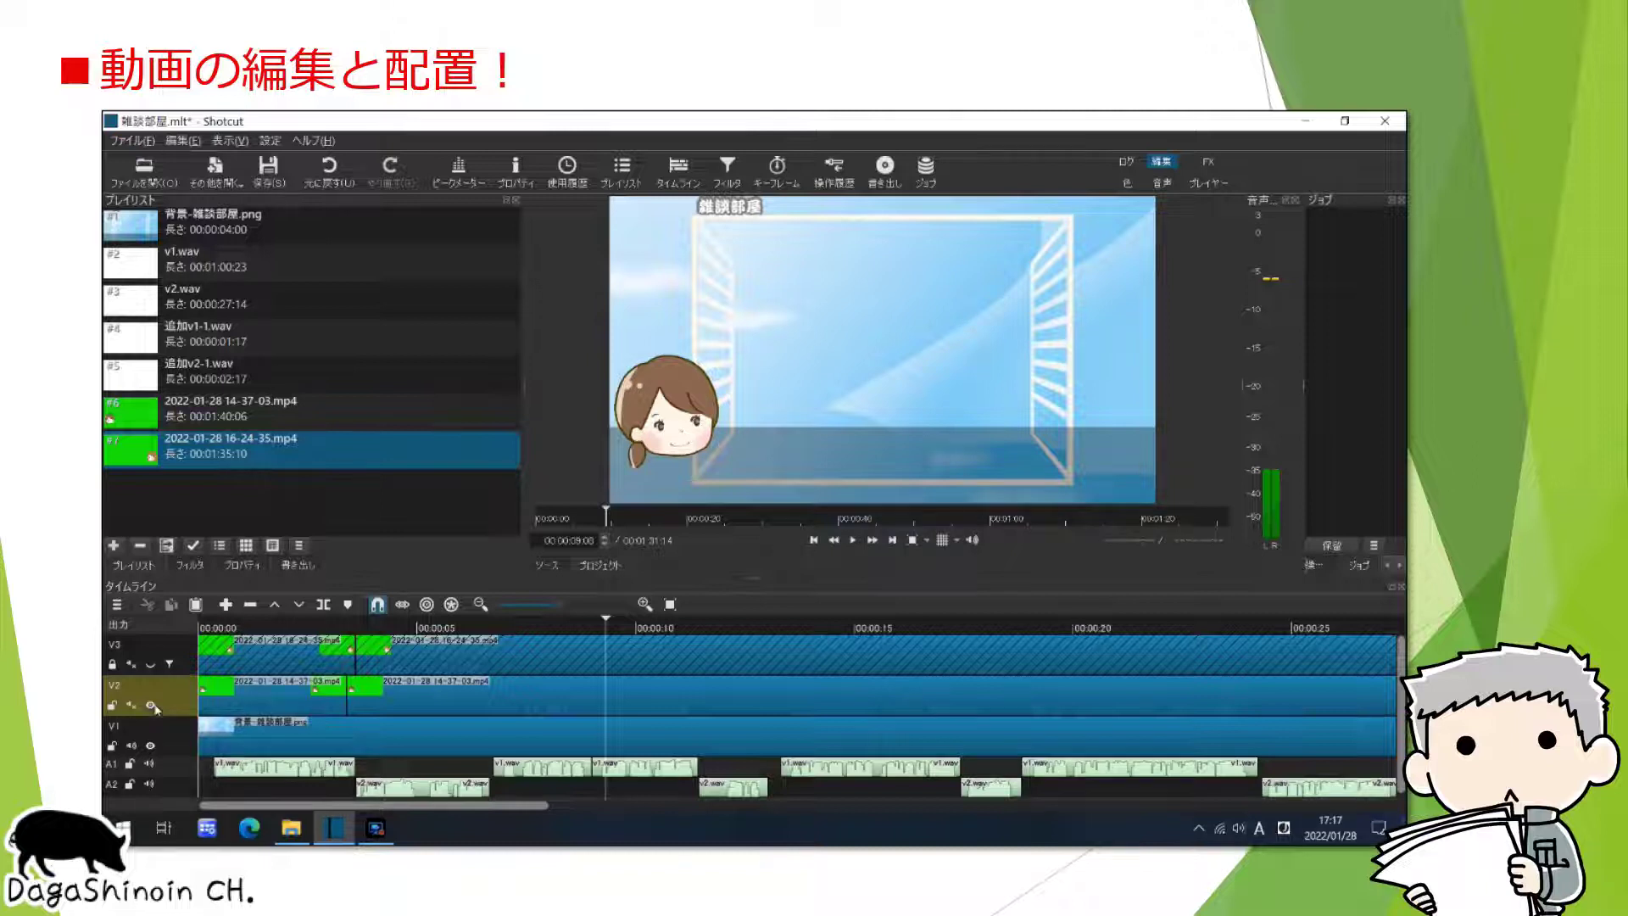
Step: Split the V2 clip at 00:00:03:05, where the character's mouth is open, to isolate a short talking piece
{"action": "left_click", "coordinate": [524, 628]}
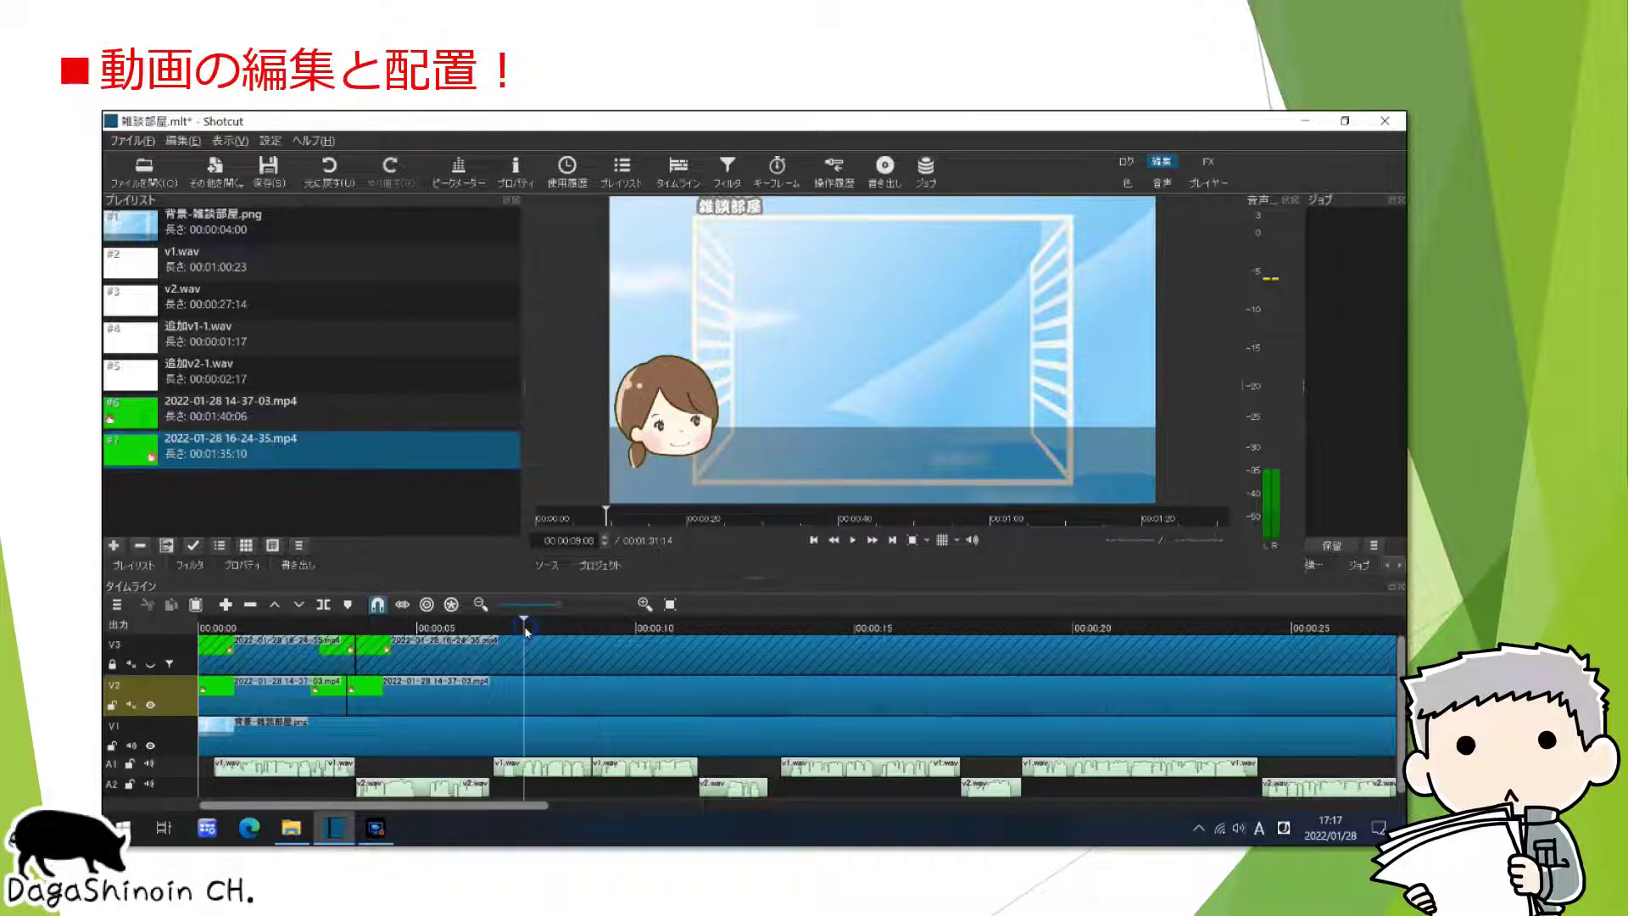
{"action": "left_click", "coordinate": [330, 697]}
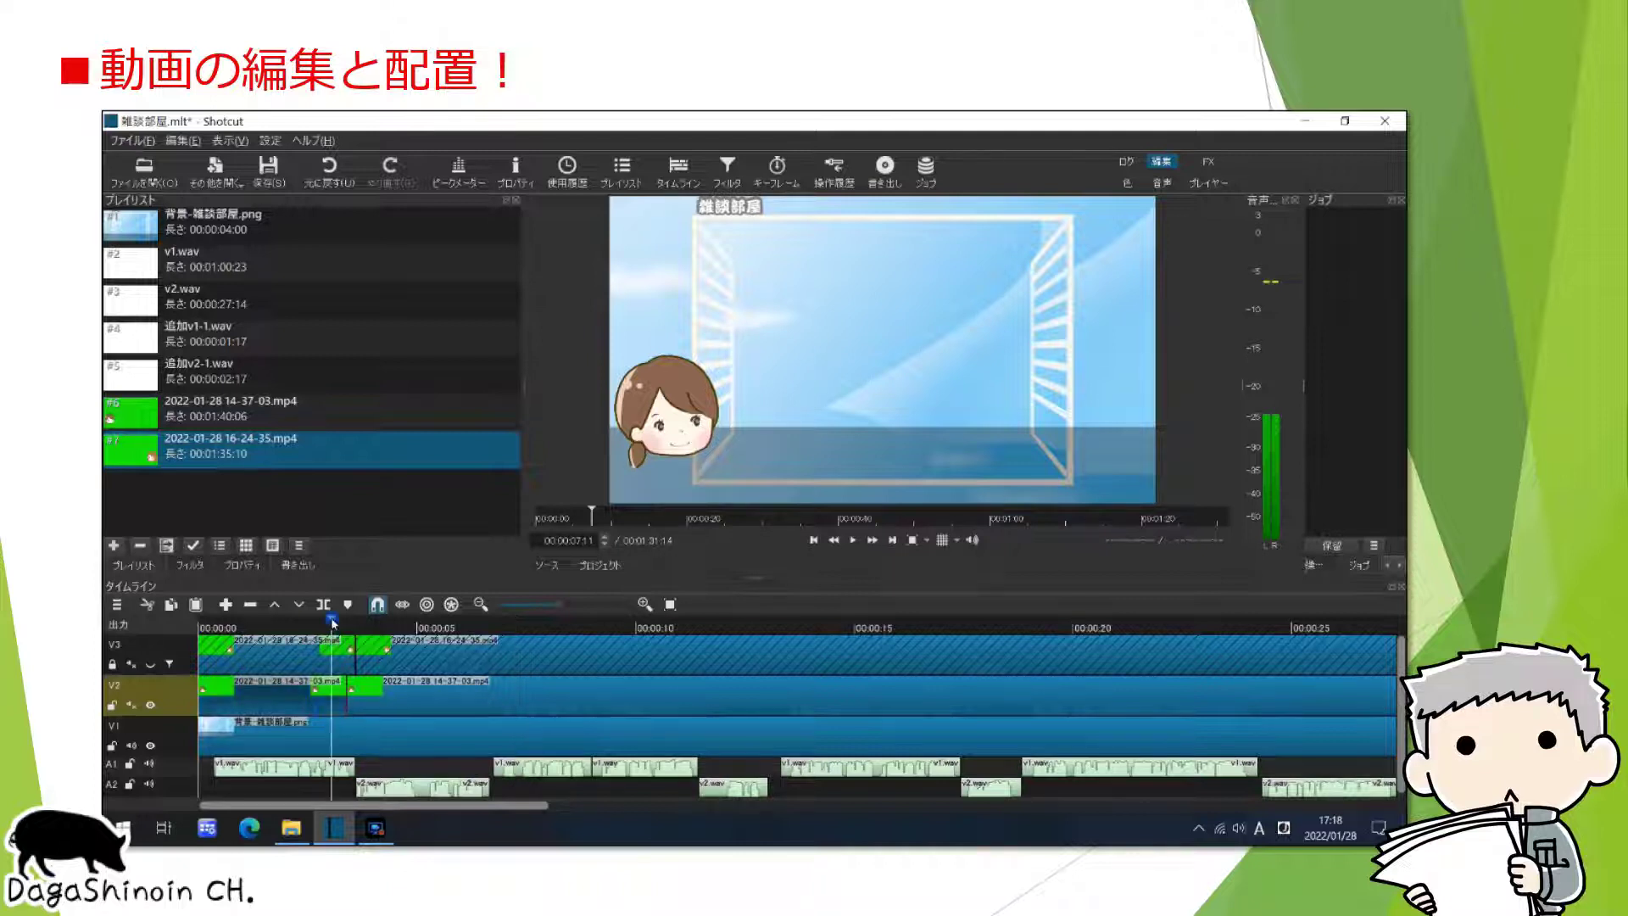
{"action": "key", "text": "Right"}
{"action": "key", "text": "Right"}
{"action": "key", "text": "Right"}
{"action": "key", "text": "Right"}
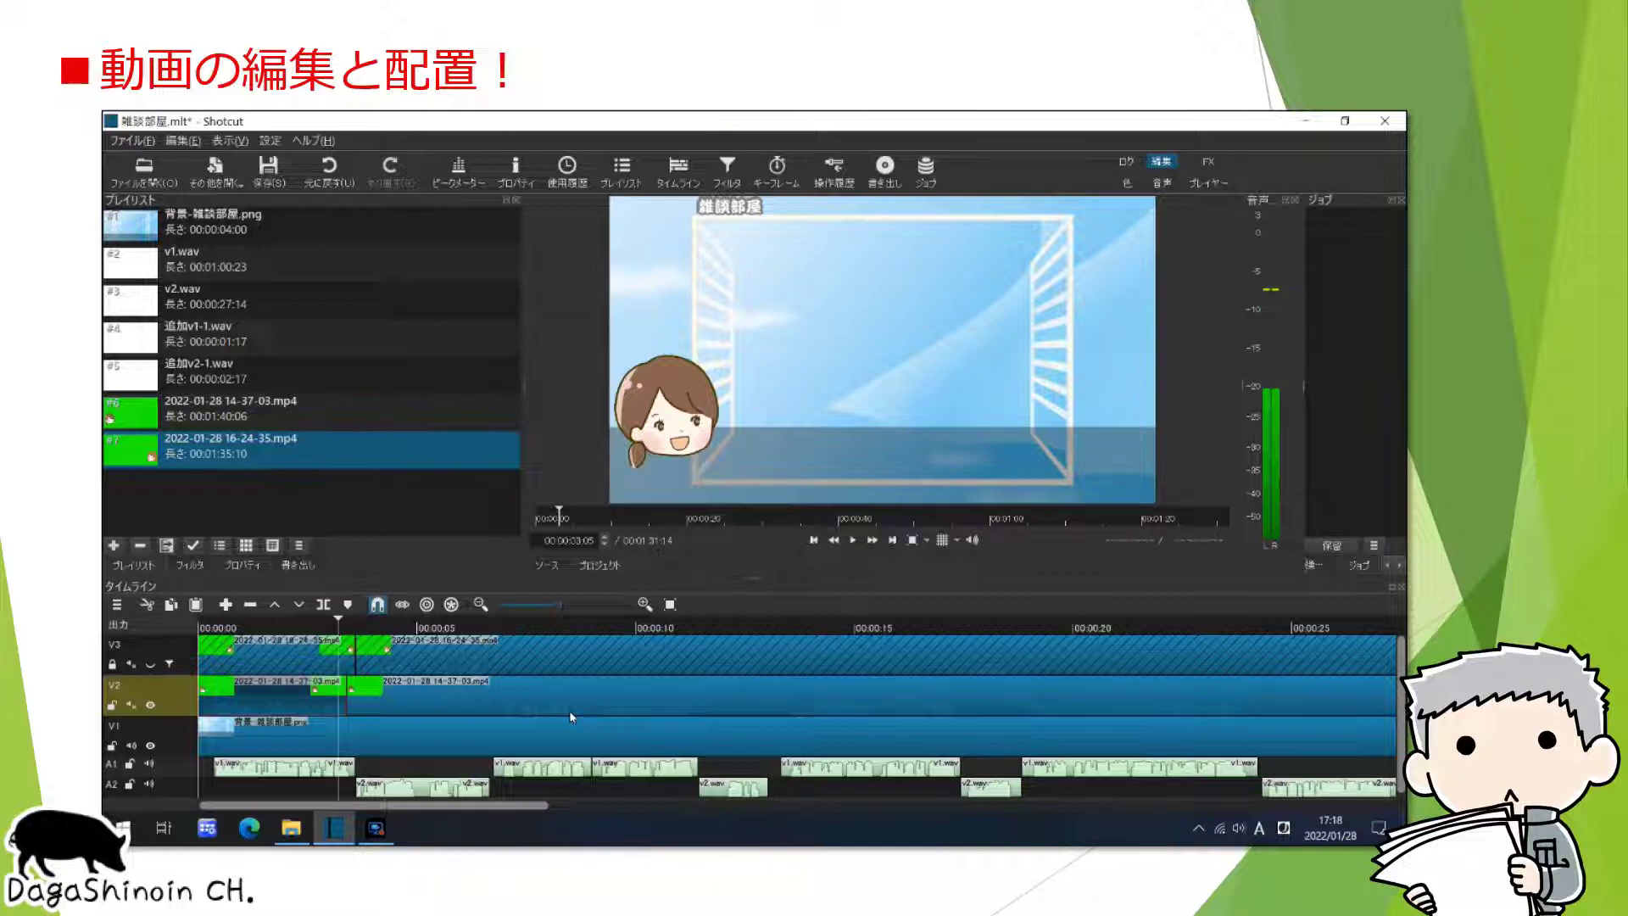
{"action": "right_click", "coordinate": [335, 706]}
{"action": "left_click", "coordinate": [366, 748]}
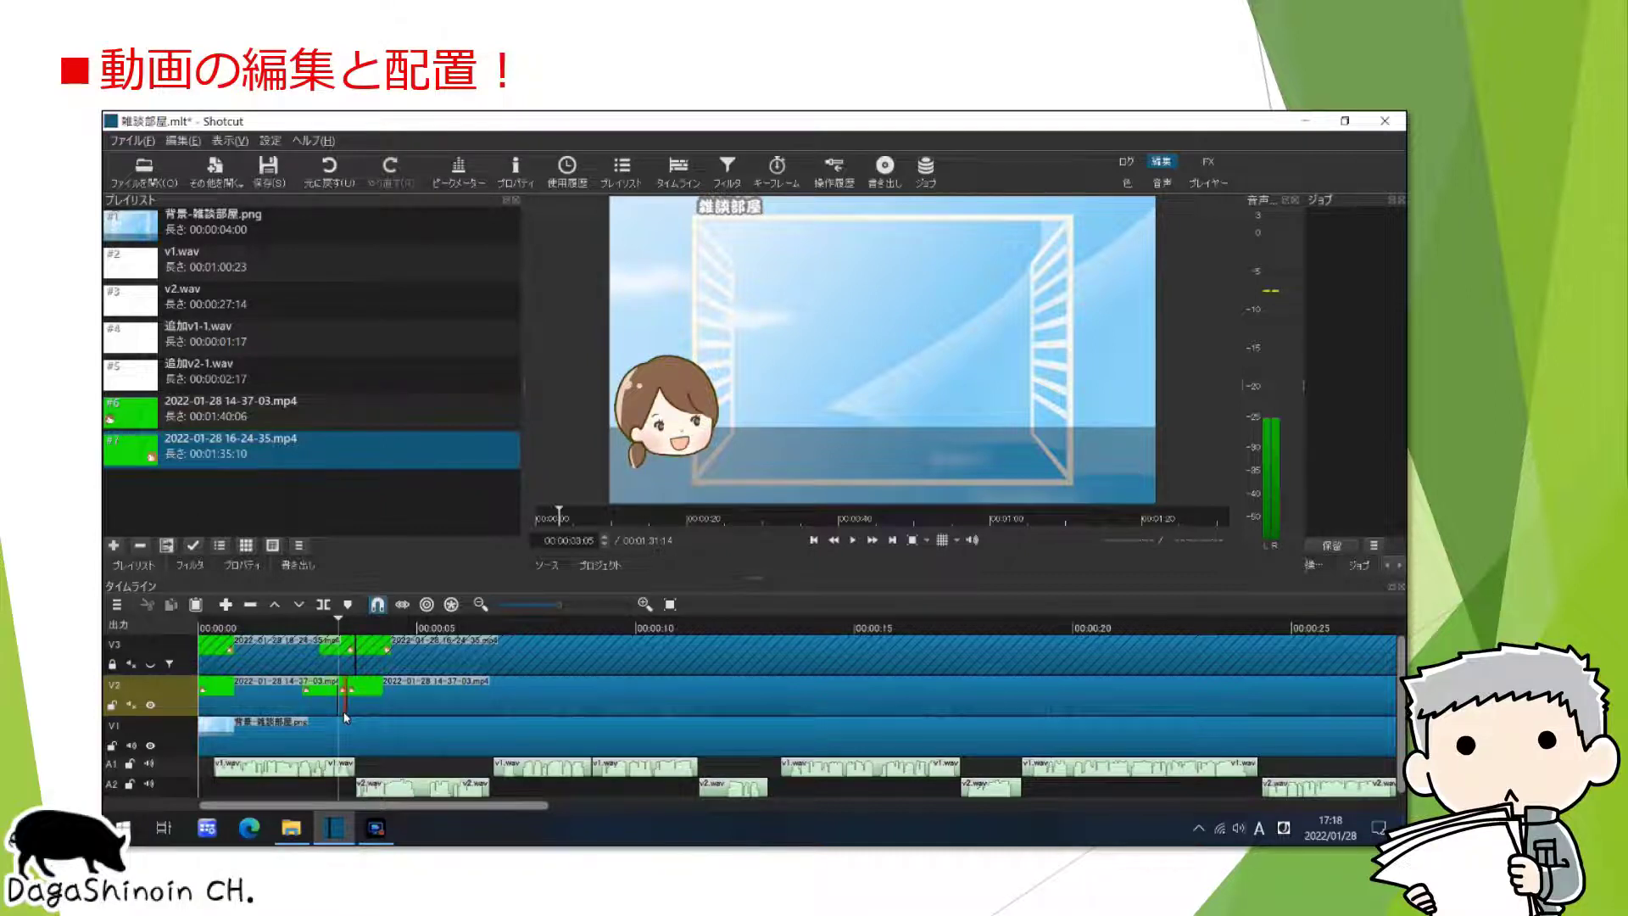
Step: Copy the short open-mouth piece and overwrite V2 with it at 00:00:06:24, where the A1 voice has no mouth movement
{"action": "right_click", "coordinate": [343, 685]}
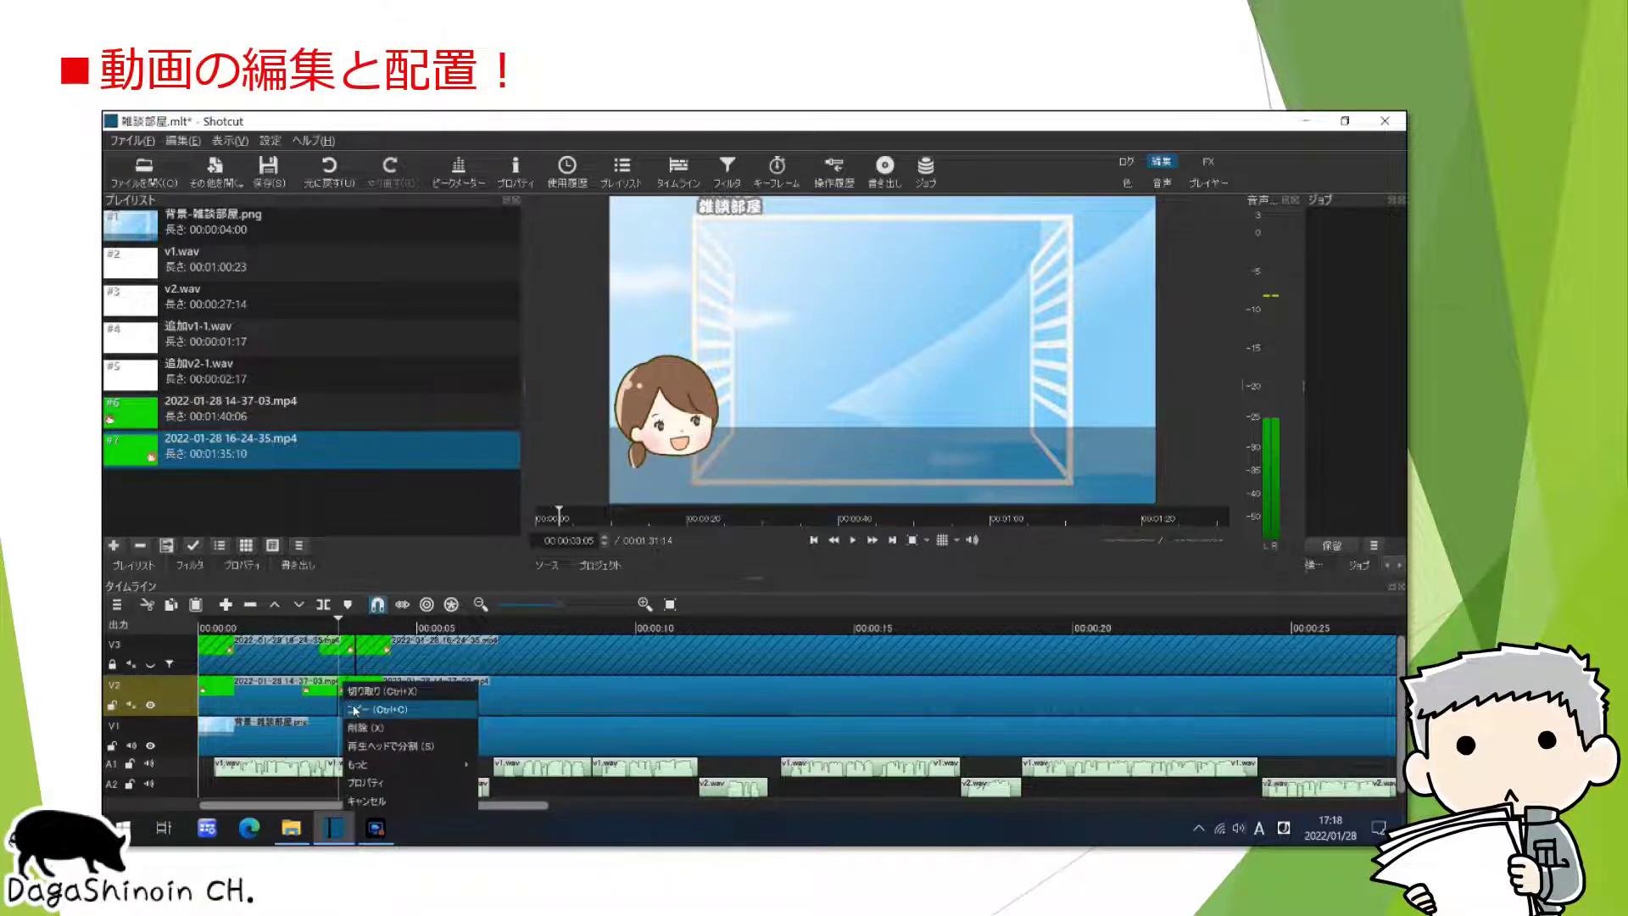
{"action": "left_click", "coordinate": [353, 709]}
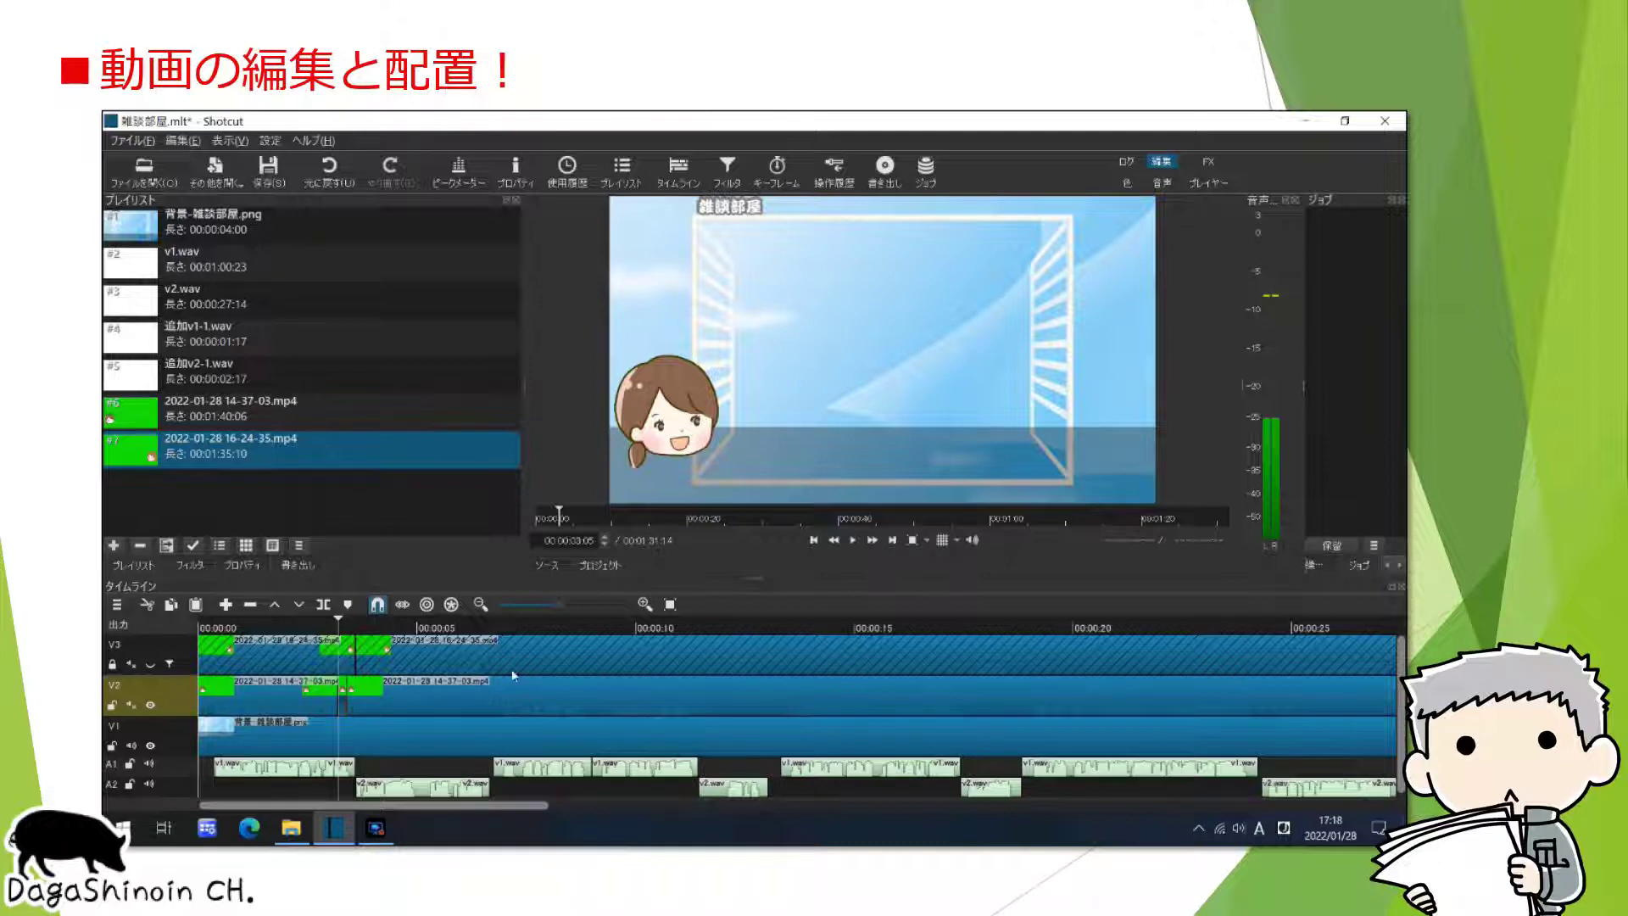
{"action": "left_click", "coordinate": [506, 627]}
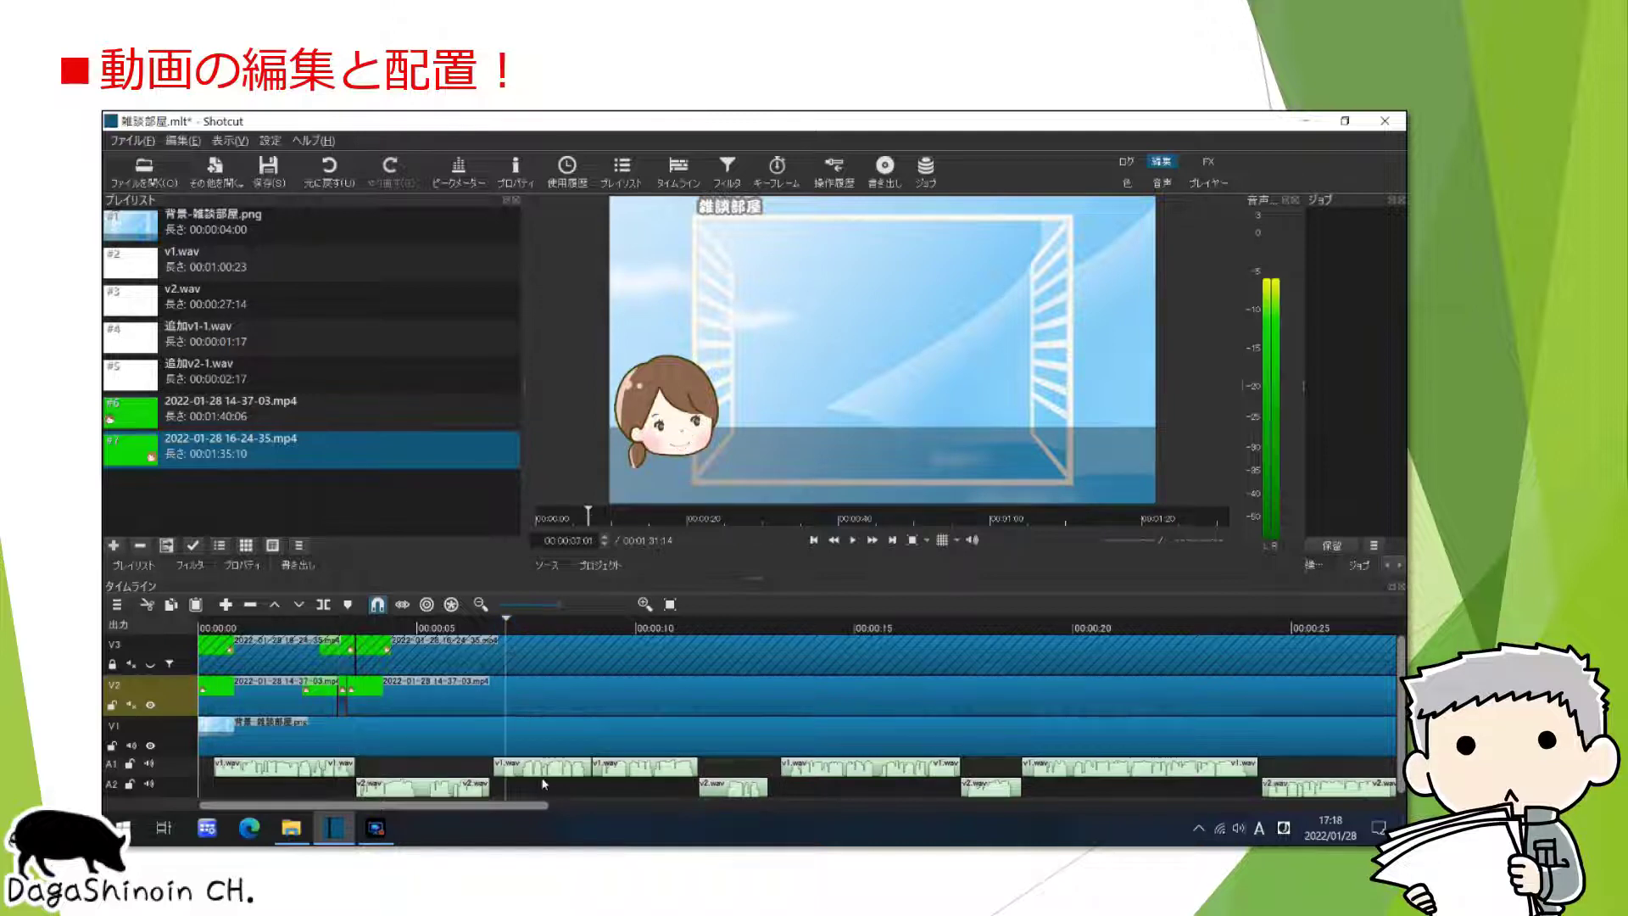
{"action": "key", "text": "Left"}
{"action": "key", "text": "Left"}
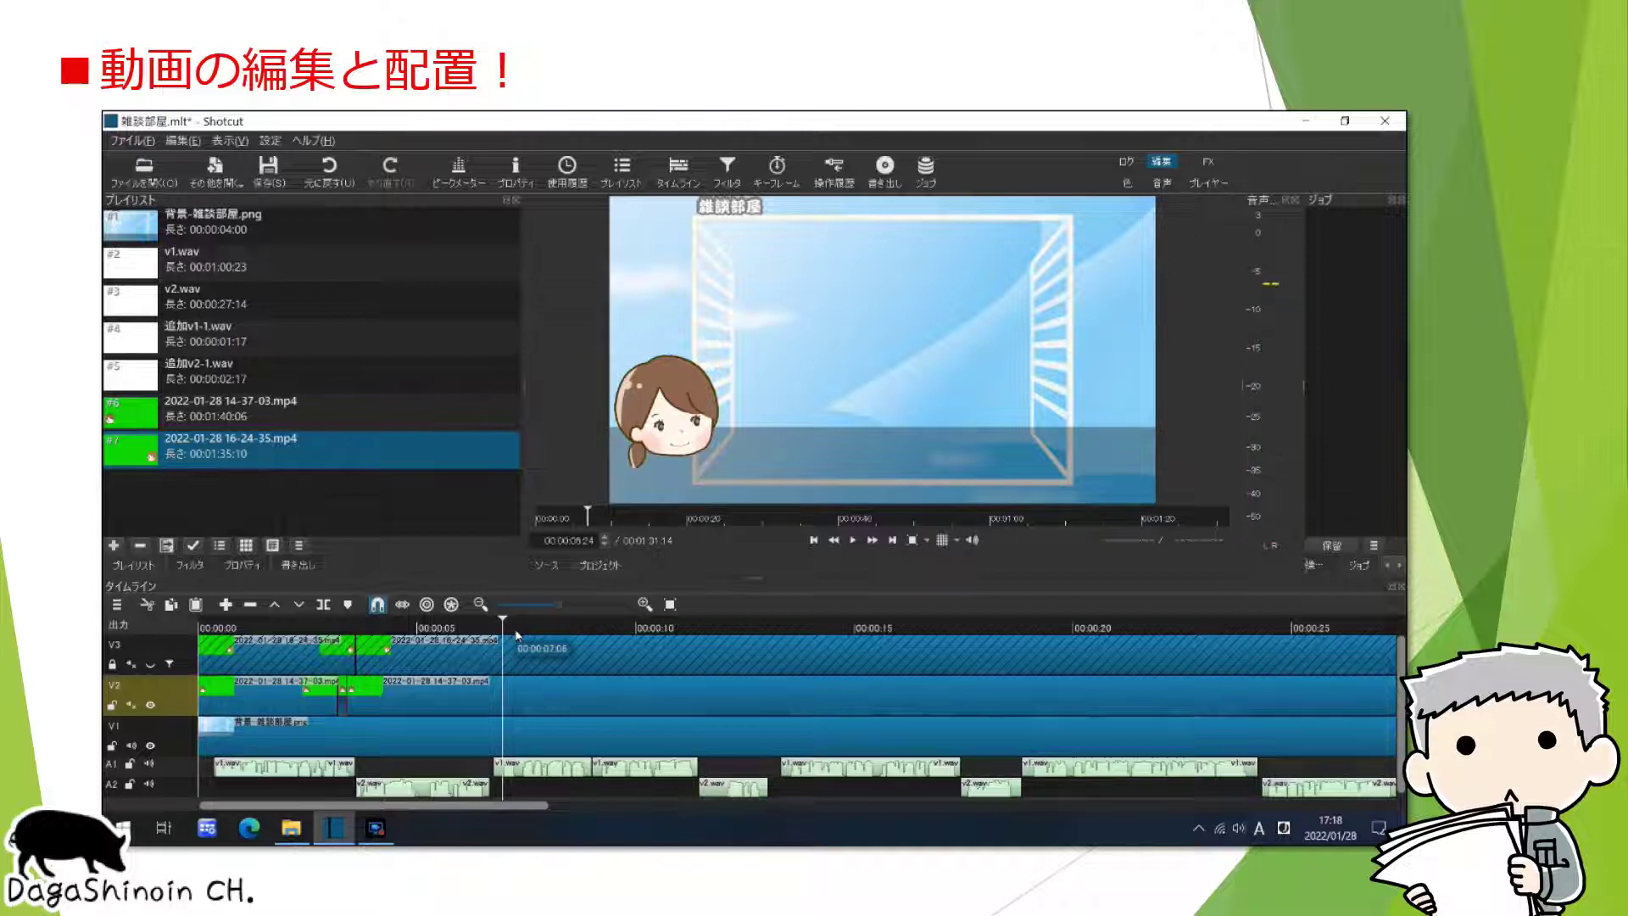
{"action": "key", "text": "Right"}
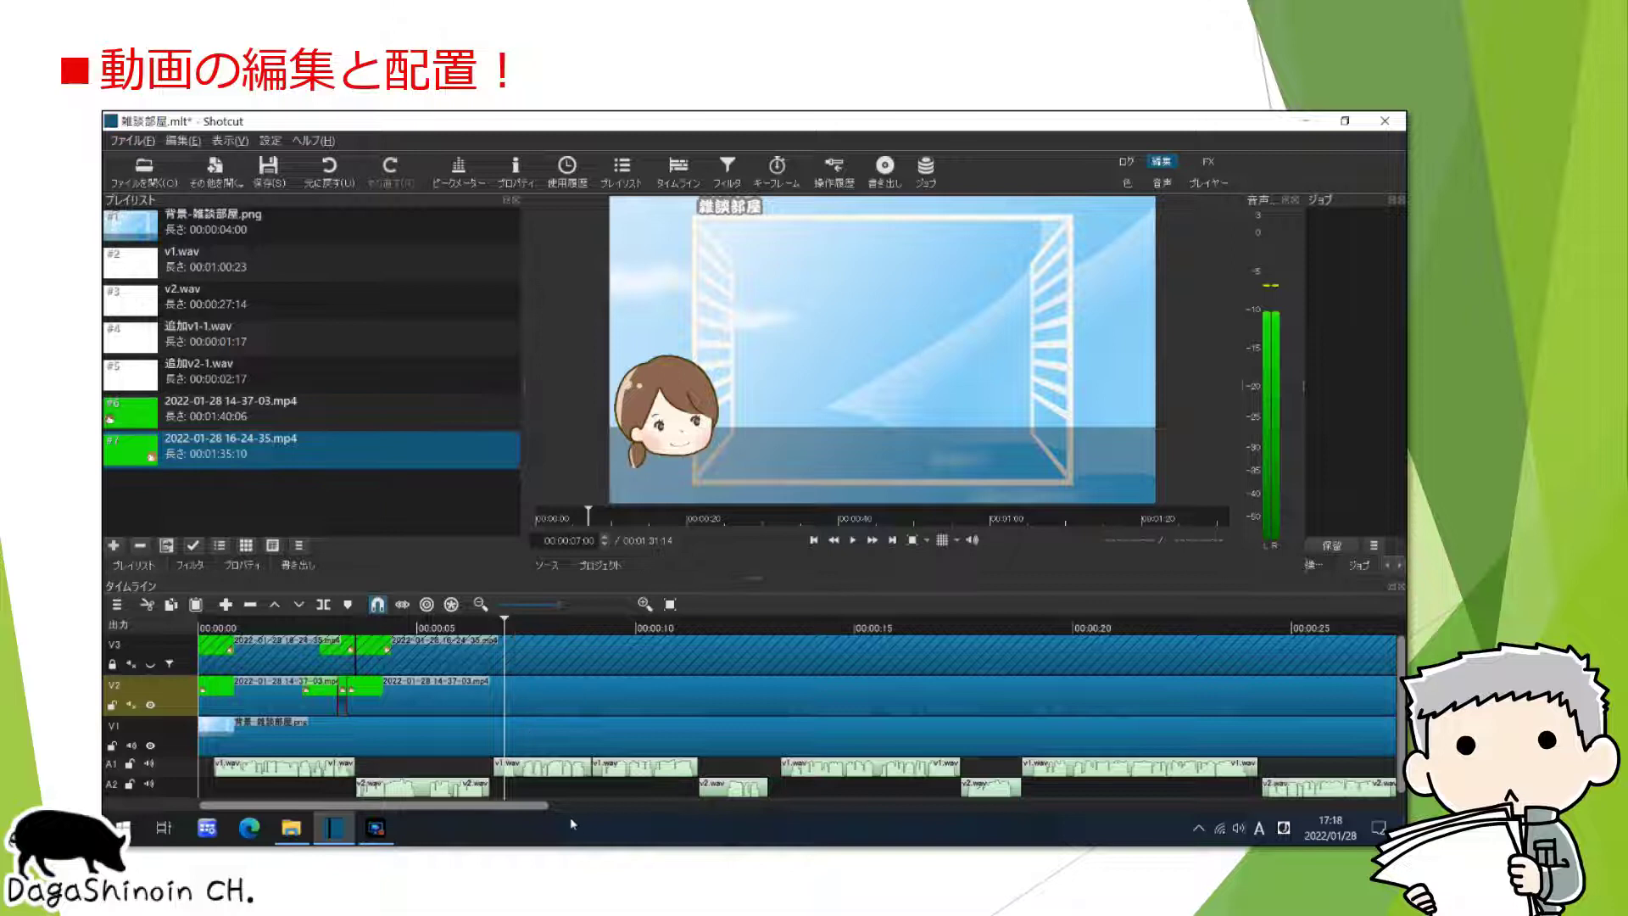
{"action": "key", "text": "Left"}
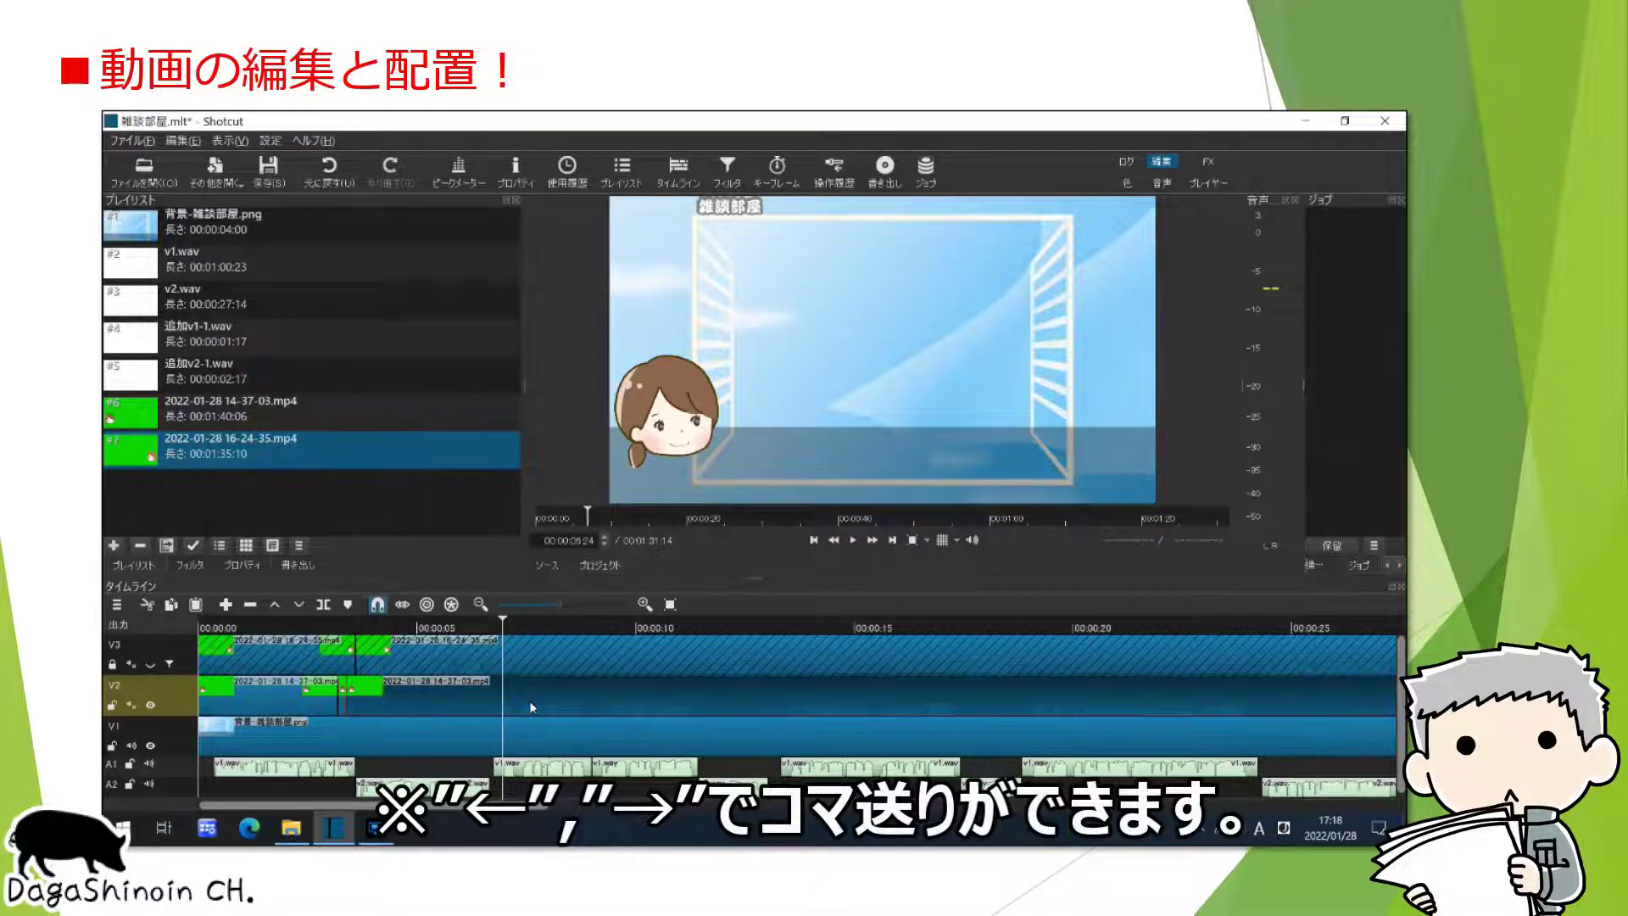
{"action": "left_click", "coordinate": [298, 605]}
Step: Play back the section around the piece inserted on V2 to check the mouth against the A1 voice
{"action": "key", "text": "space"}
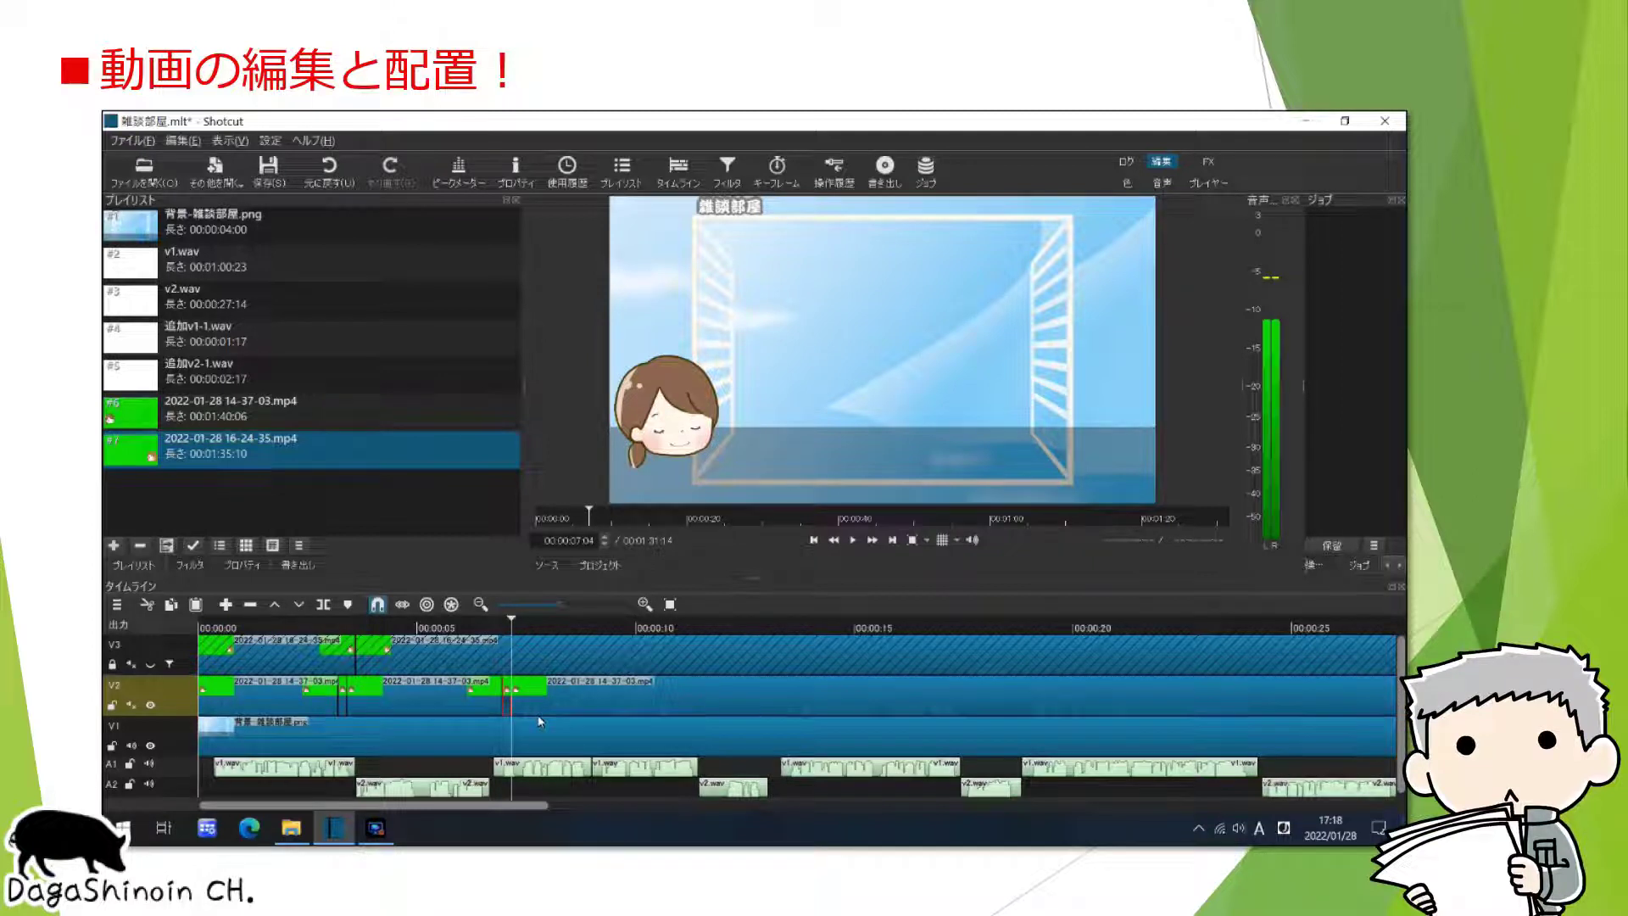
{"action": "left_click", "coordinate": [484, 636]}
{"action": "left_click", "coordinate": [854, 543]}
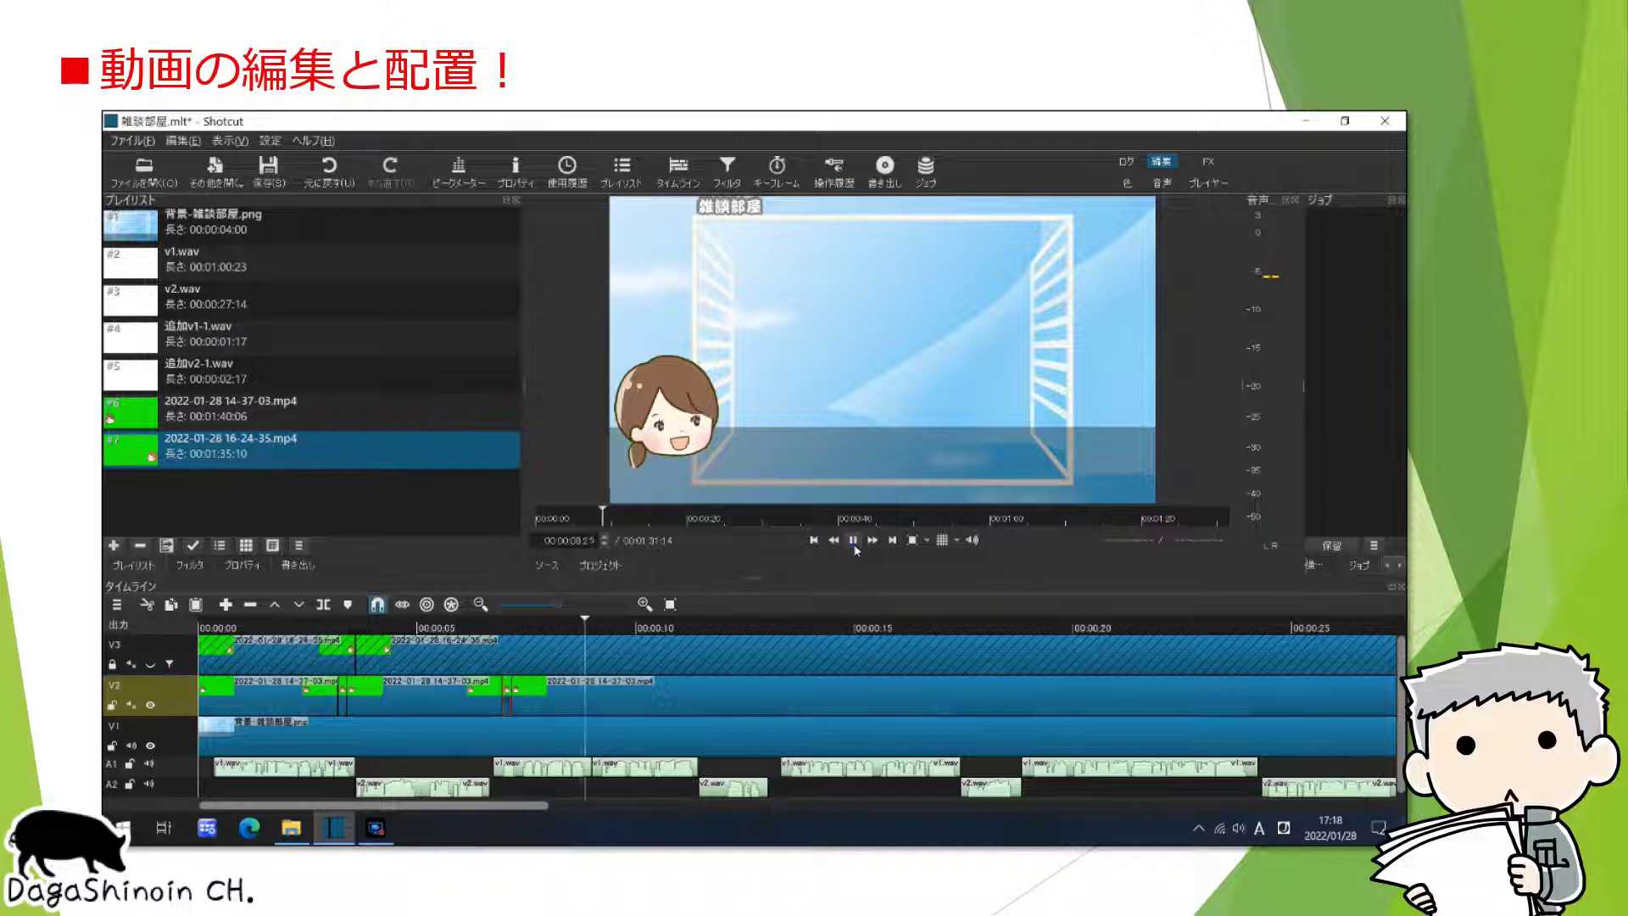
{"action": "left_click", "coordinate": [854, 542]}
{"action": "left_click", "coordinate": [501, 626]}
{"action": "left_click", "coordinate": [853, 540]}
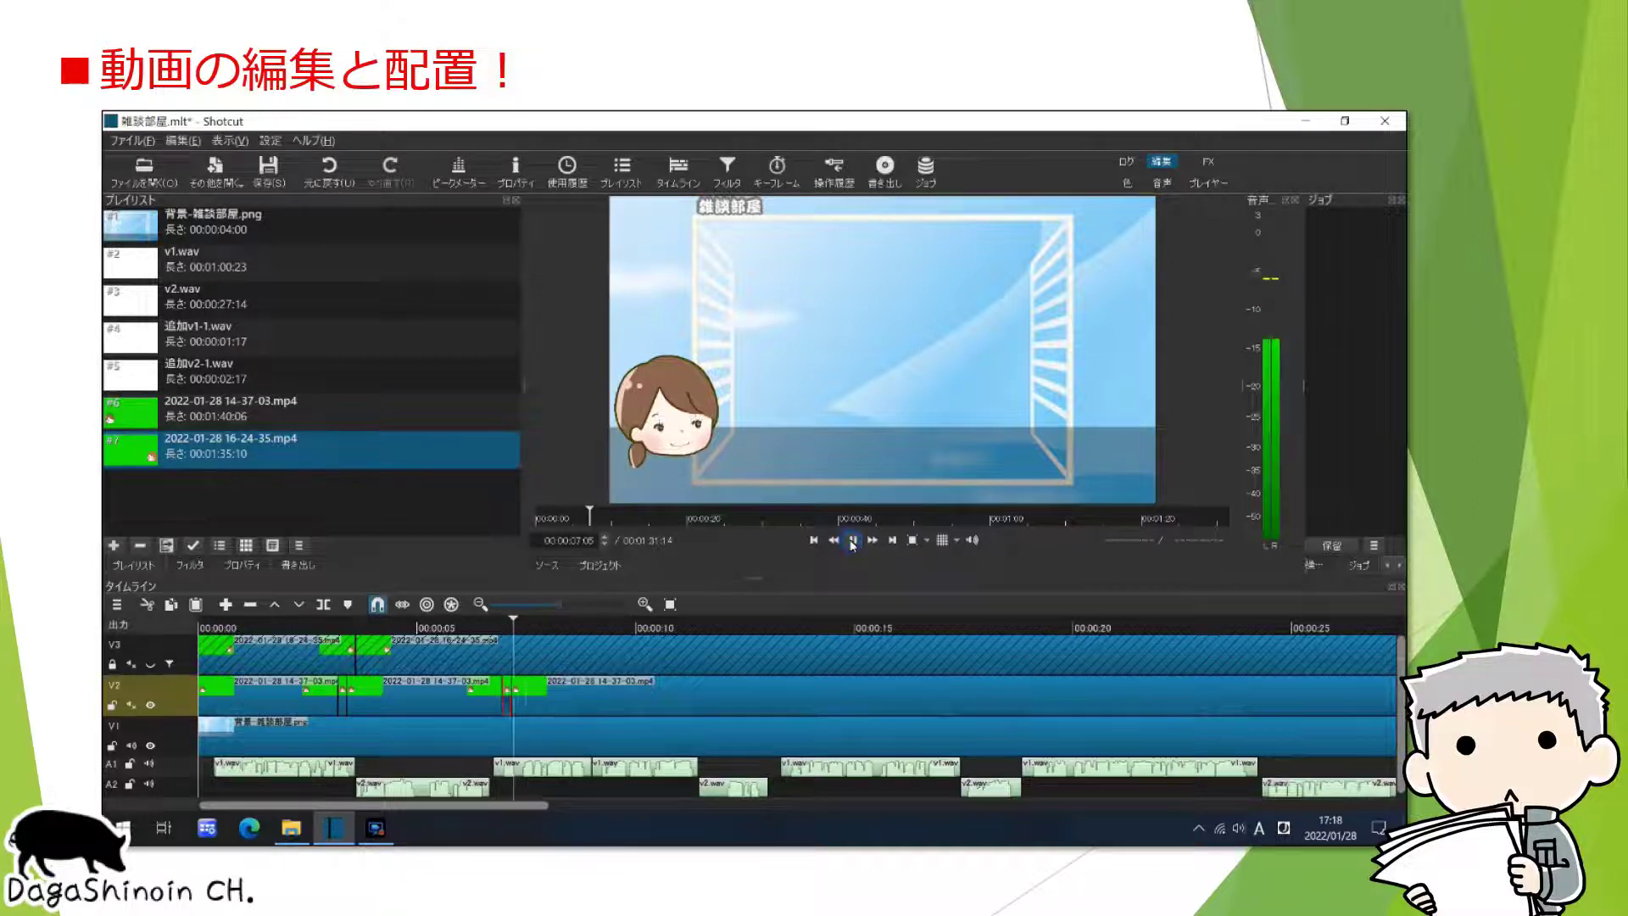
{"action": "left_click", "coordinate": [852, 542]}
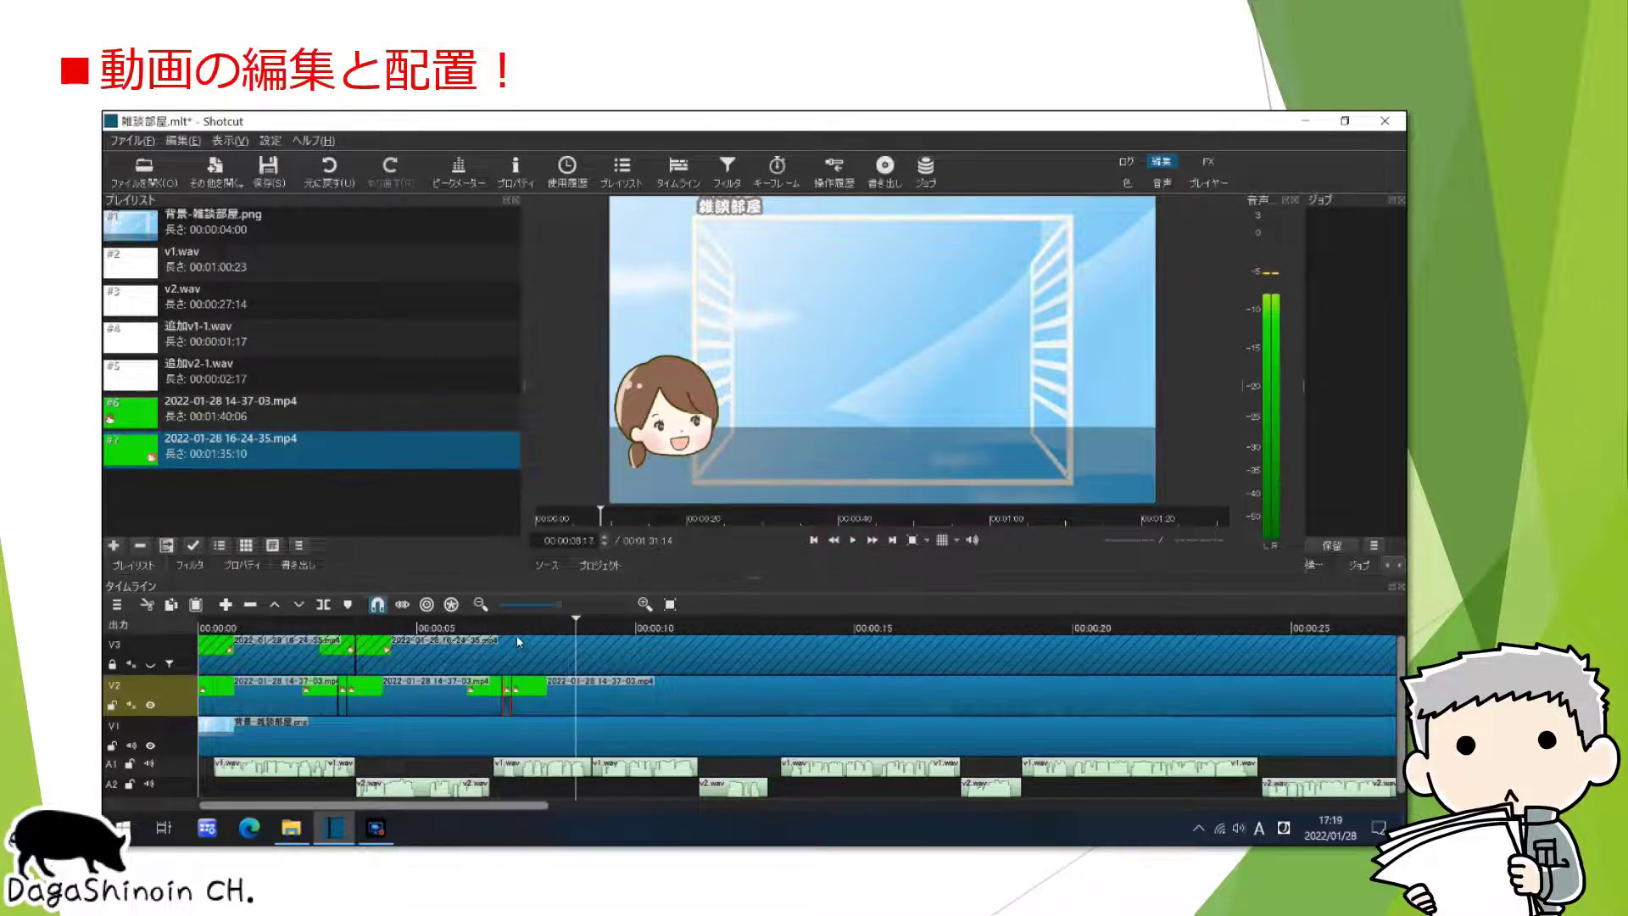
Step: Overwrite V2 with the copied open-mouth piece again at 00:00:07:10
{"action": "left_click", "coordinate": [528, 695]}
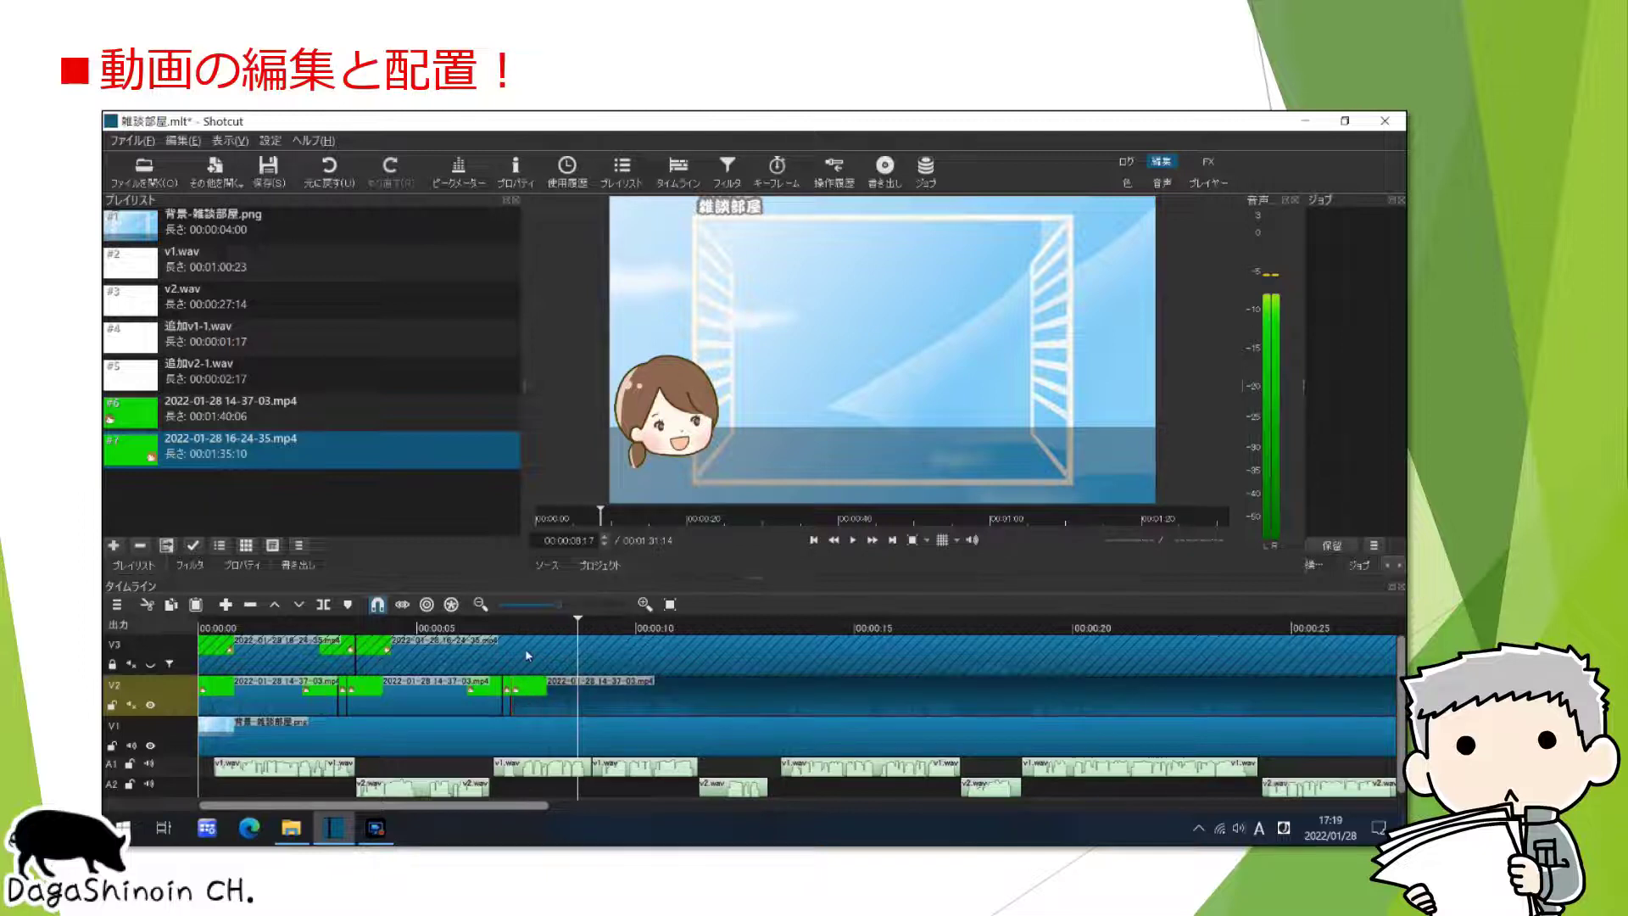
{"action": "left_click", "coordinate": [515, 626]}
{"action": "left_click", "coordinate": [522, 622]}
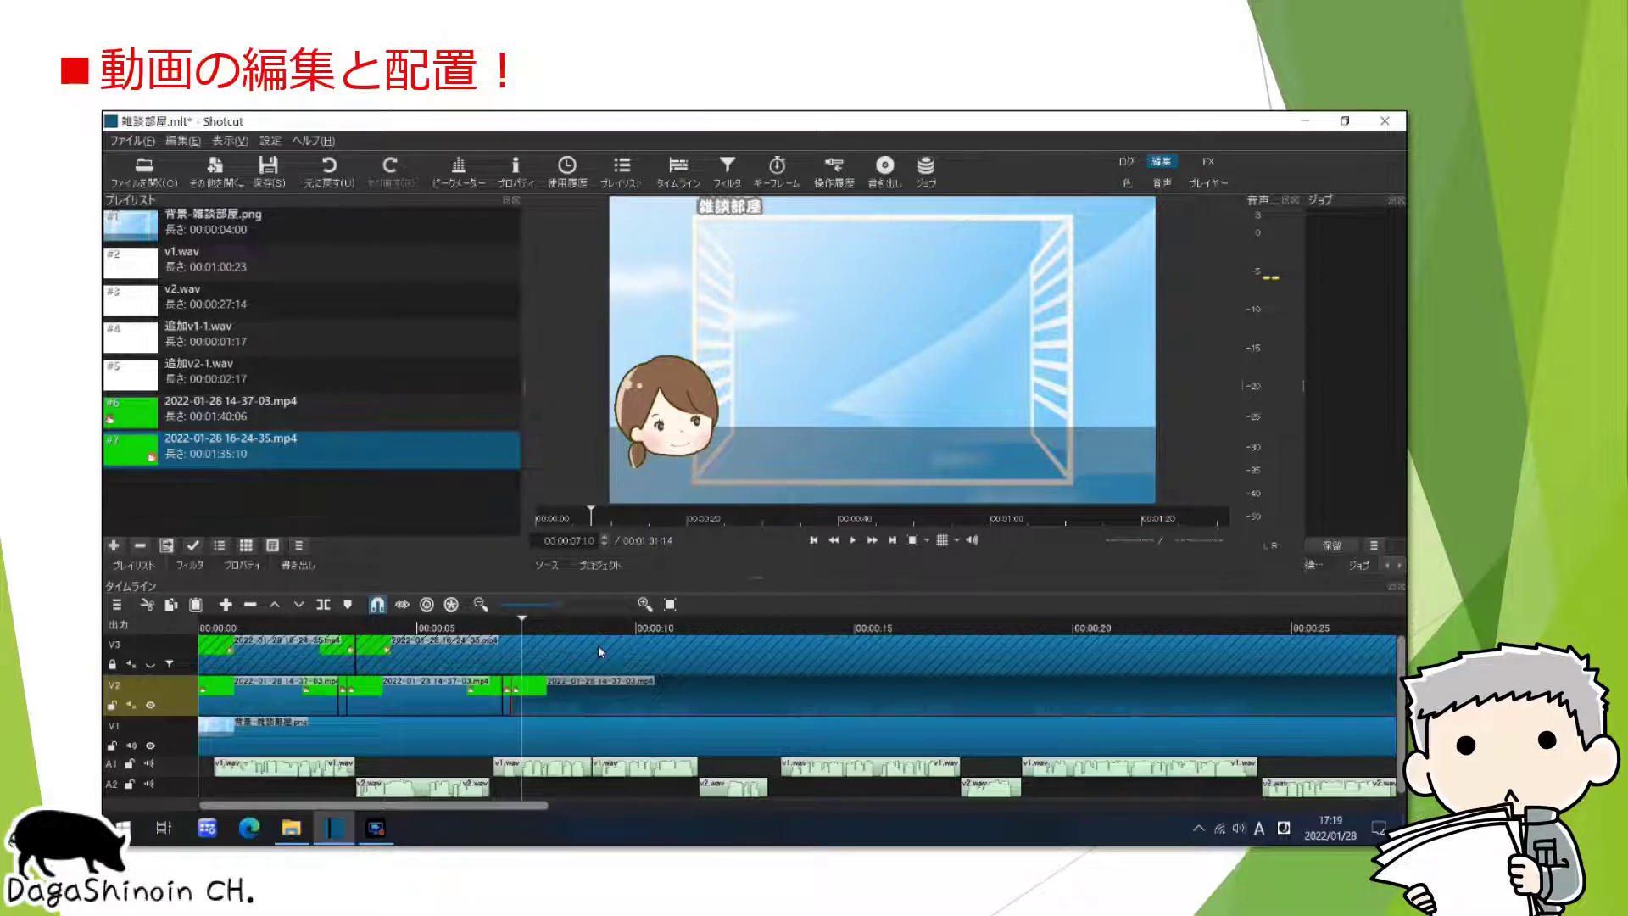
{"action": "left_click", "coordinate": [297, 605]}
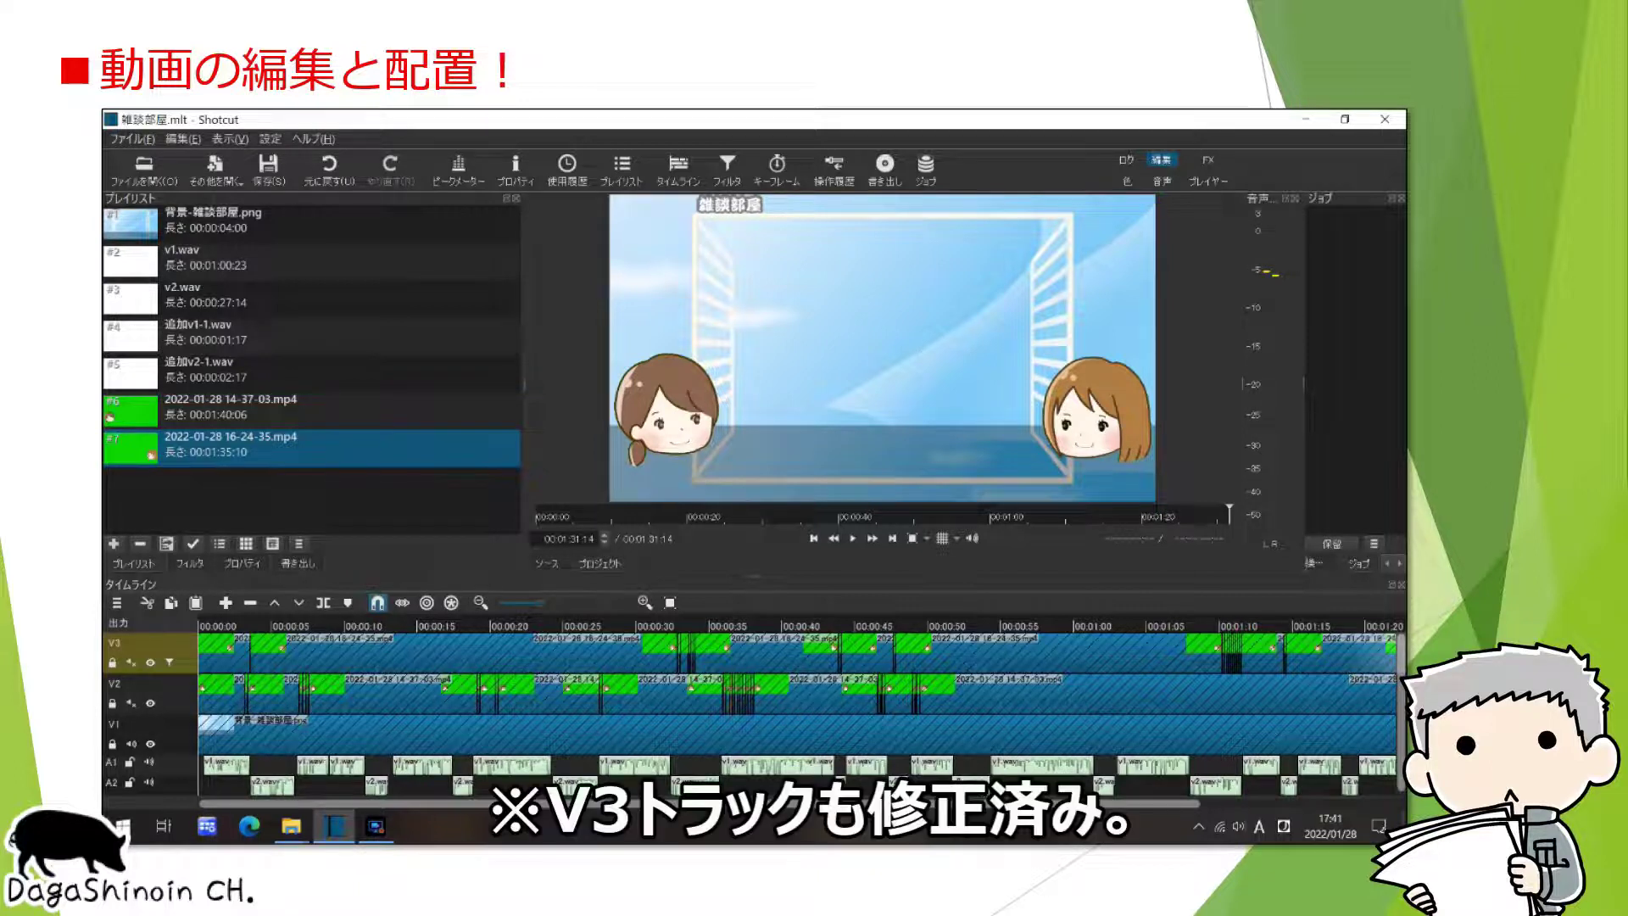
Step: Add a video track above V3 for subtitles, unlock A1 and place the playhead at the start of A1's first clip
{"action": "left_click_drag", "start_coordinate": [1138, 804], "coordinate": [1327, 821]}
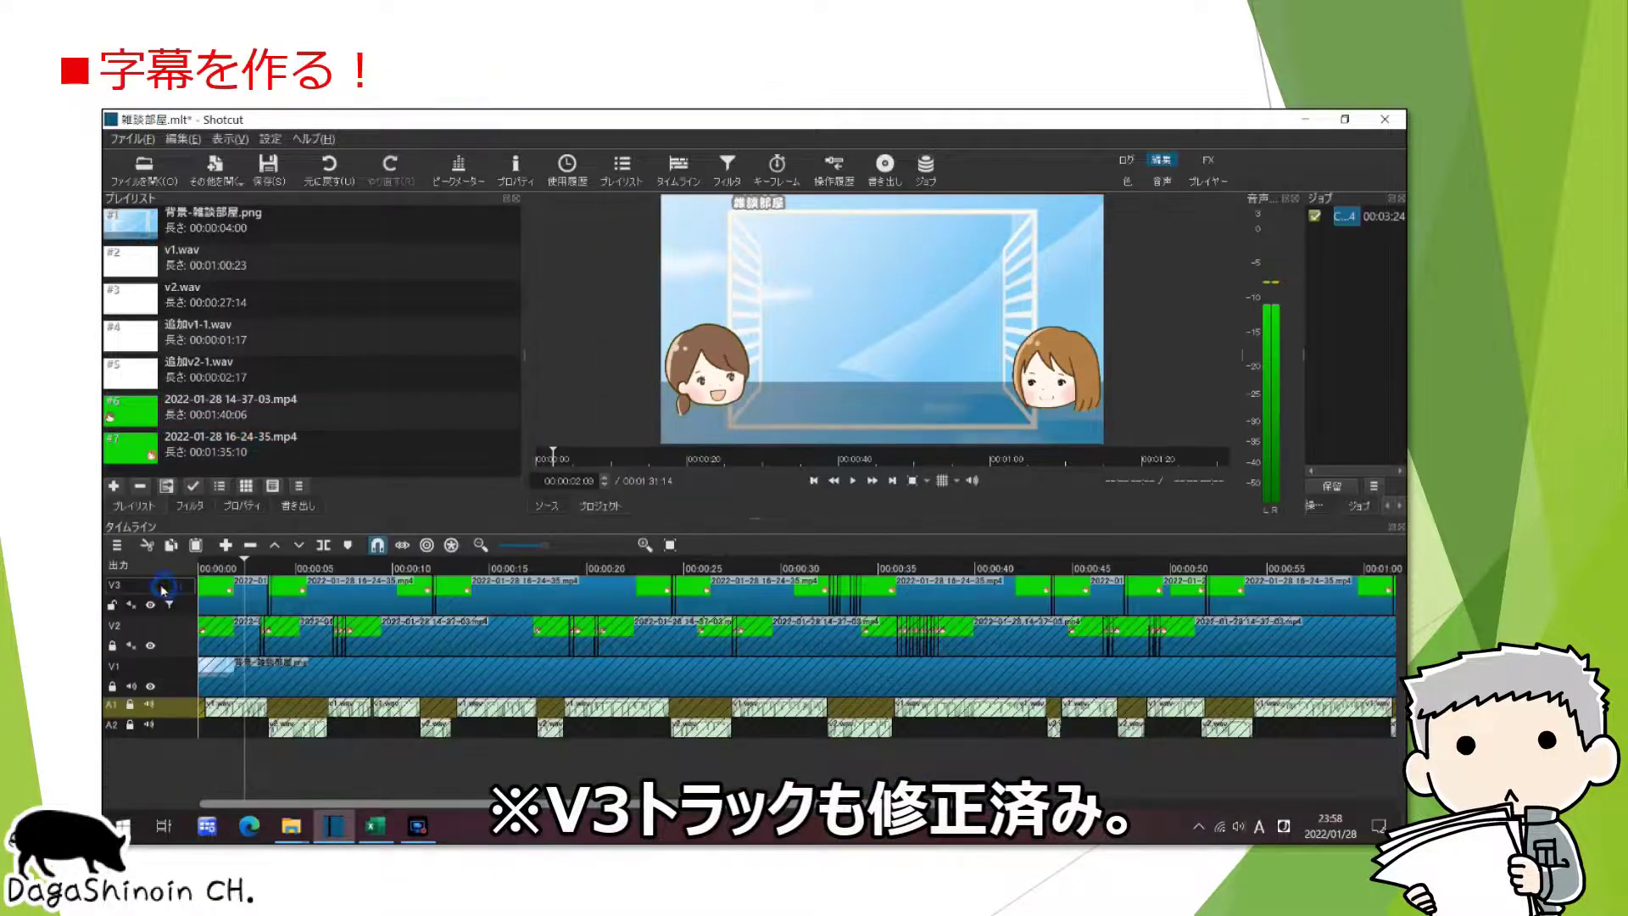
{"action": "right_click", "coordinate": [163, 587]}
{"action": "mouse_move", "coordinate": [244, 597]}
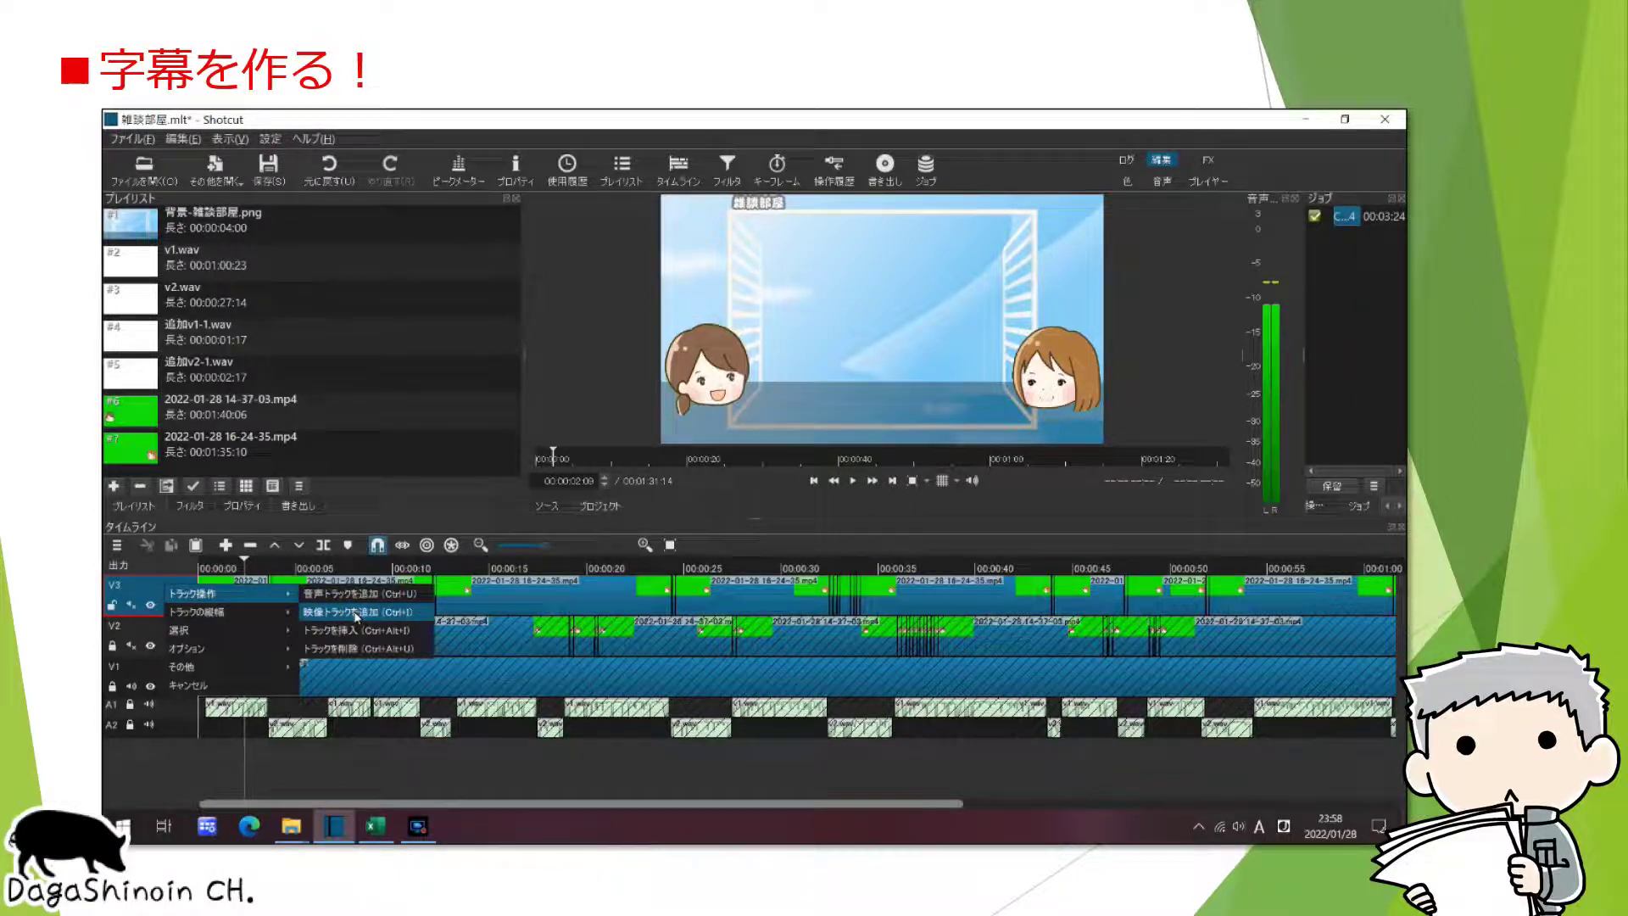
{"action": "left_click", "coordinate": [356, 612]}
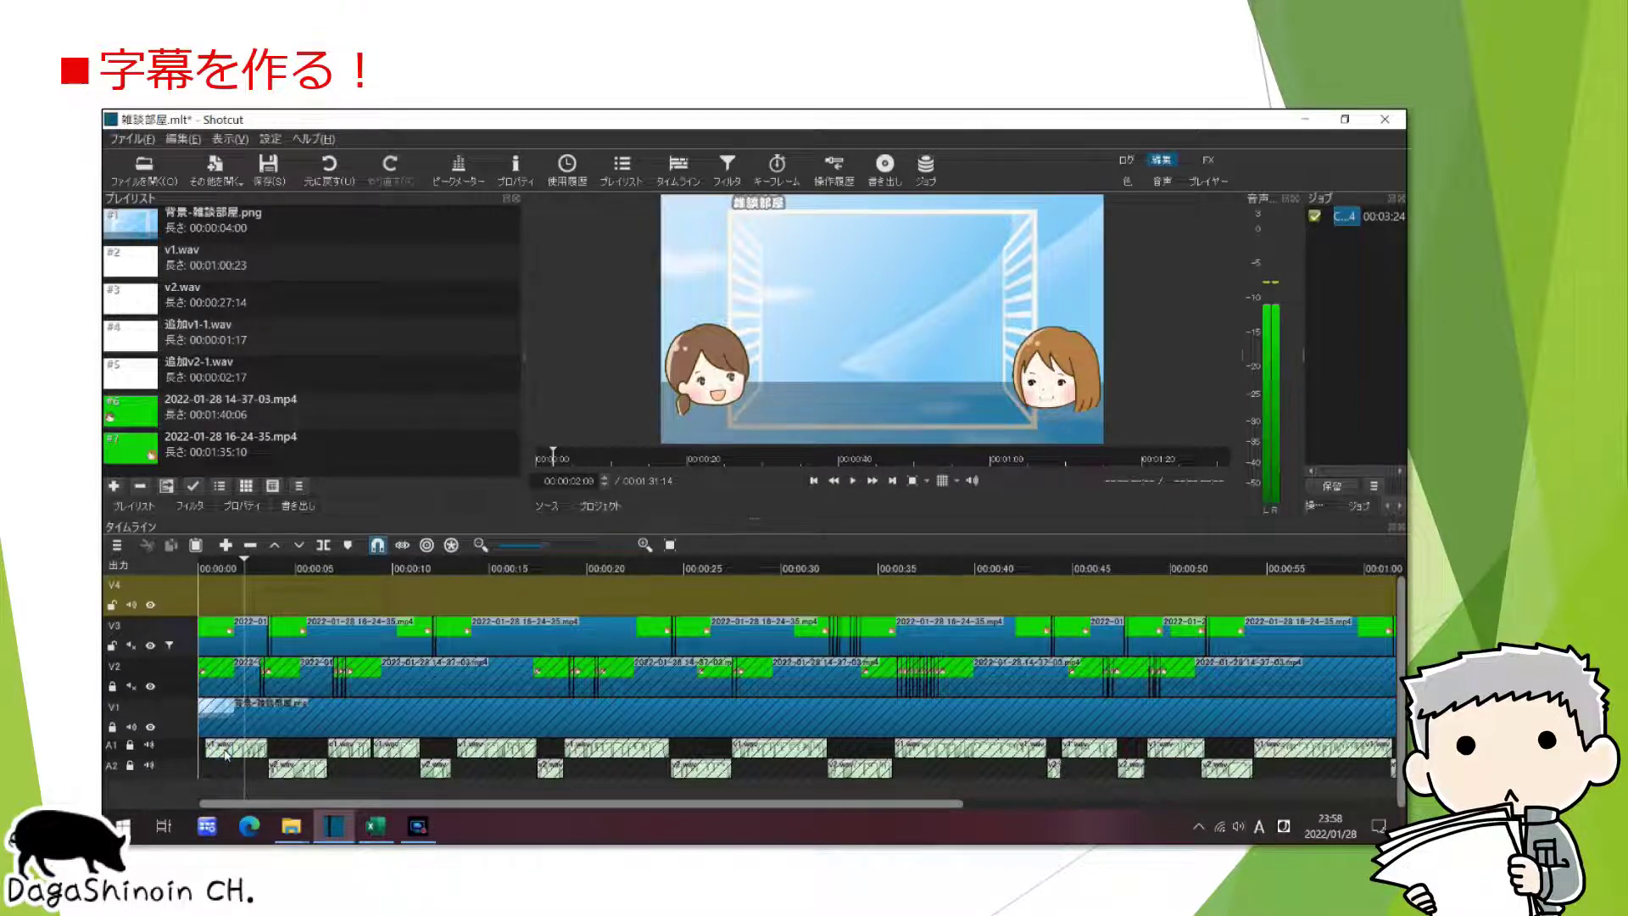
{"action": "left_click", "coordinate": [130, 745]}
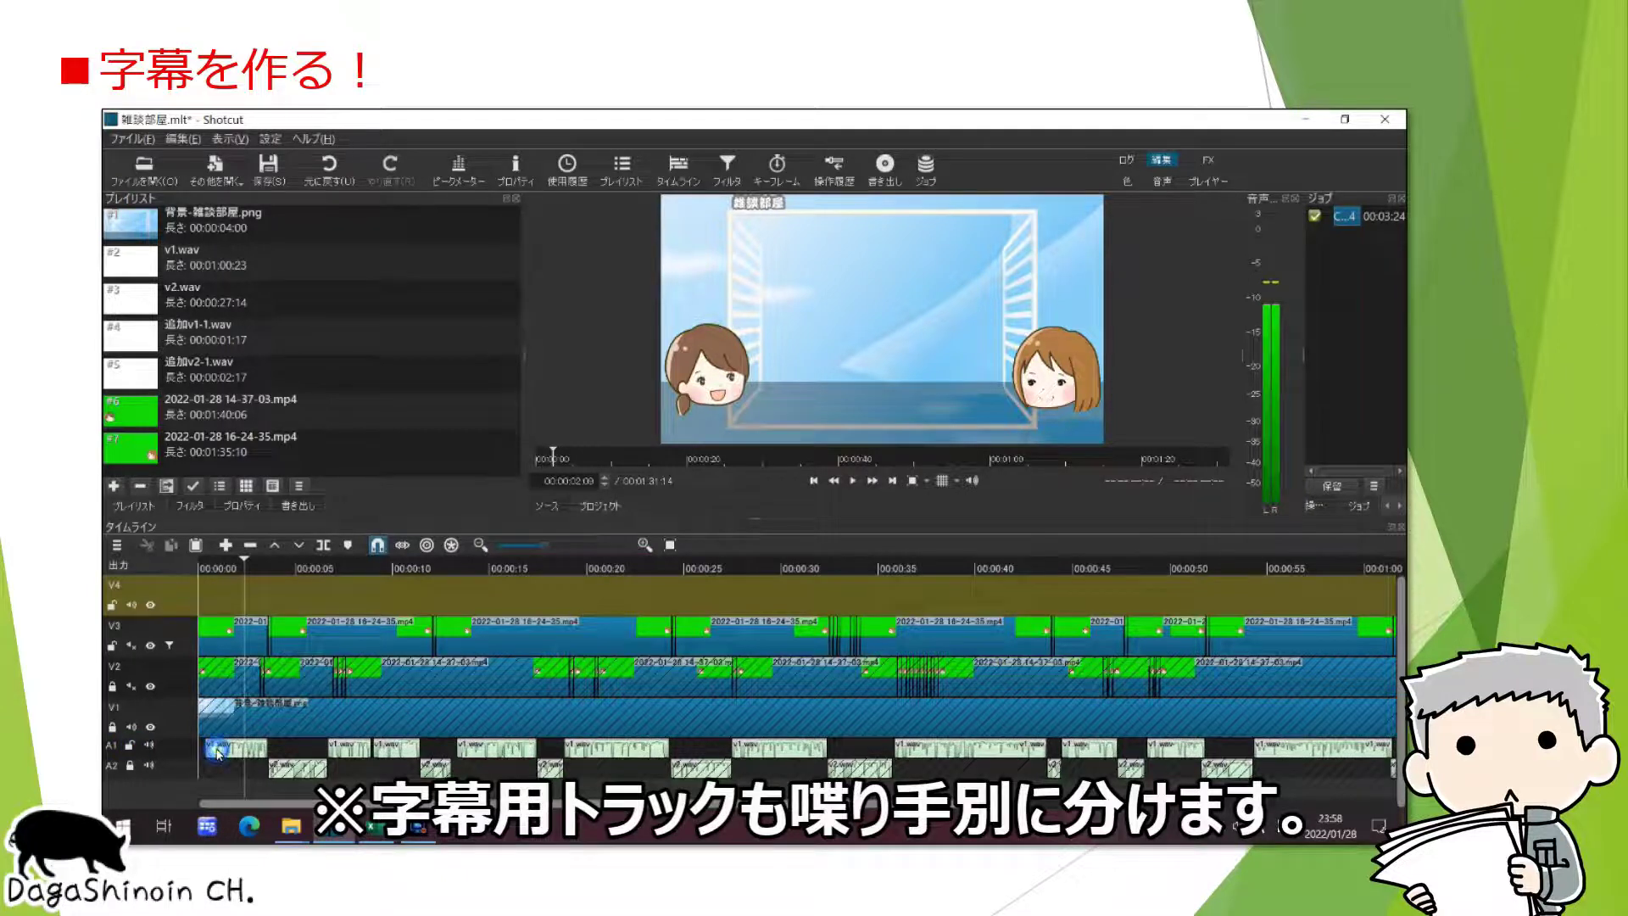
{"action": "left_click", "coordinate": [219, 751]}
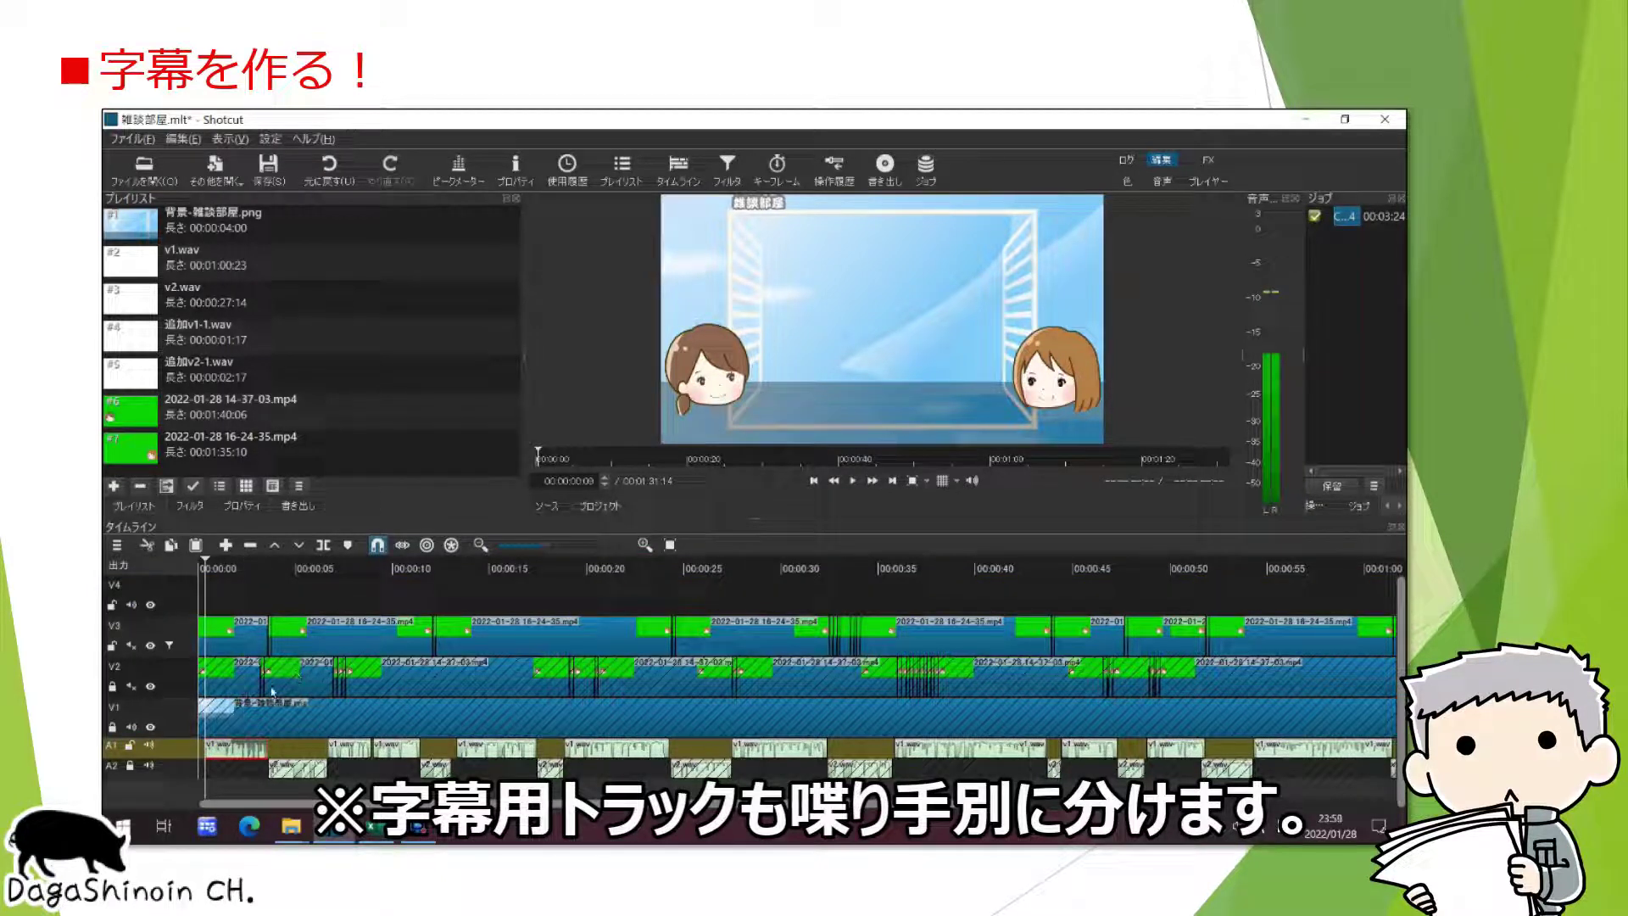
Step: Create a text clip reading "この動画の為に雑談部屋の背景を作ってみたぜ。", copied from cell B2 of the Excel narration workbook
{"action": "left_click", "coordinate": [216, 168]}
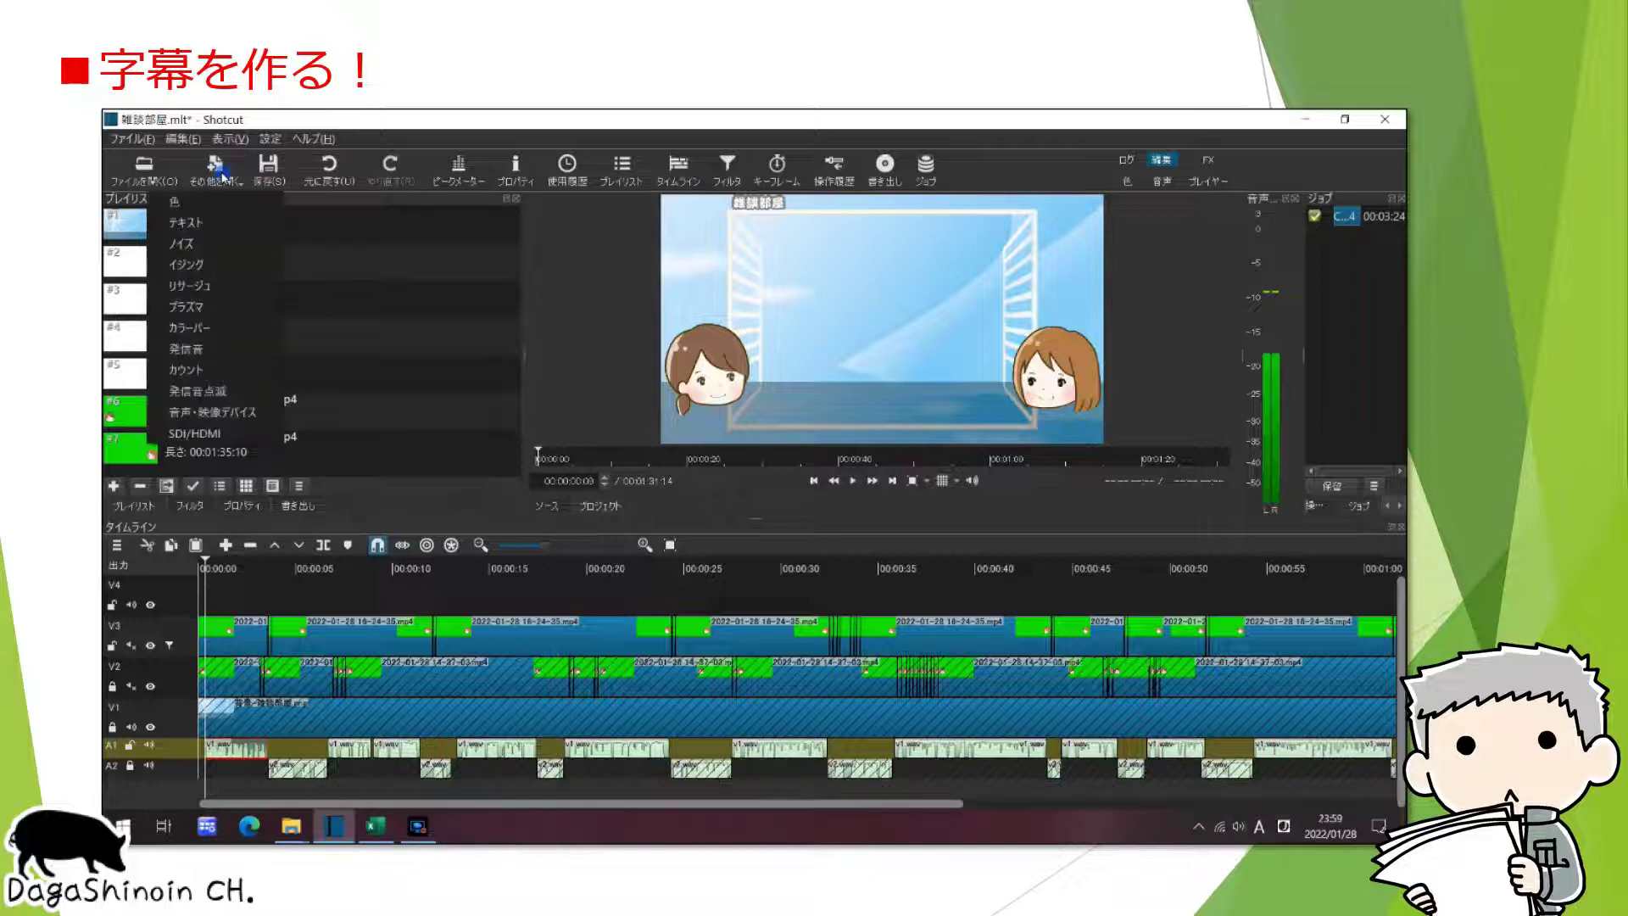
{"action": "left_click", "coordinate": [202, 224]}
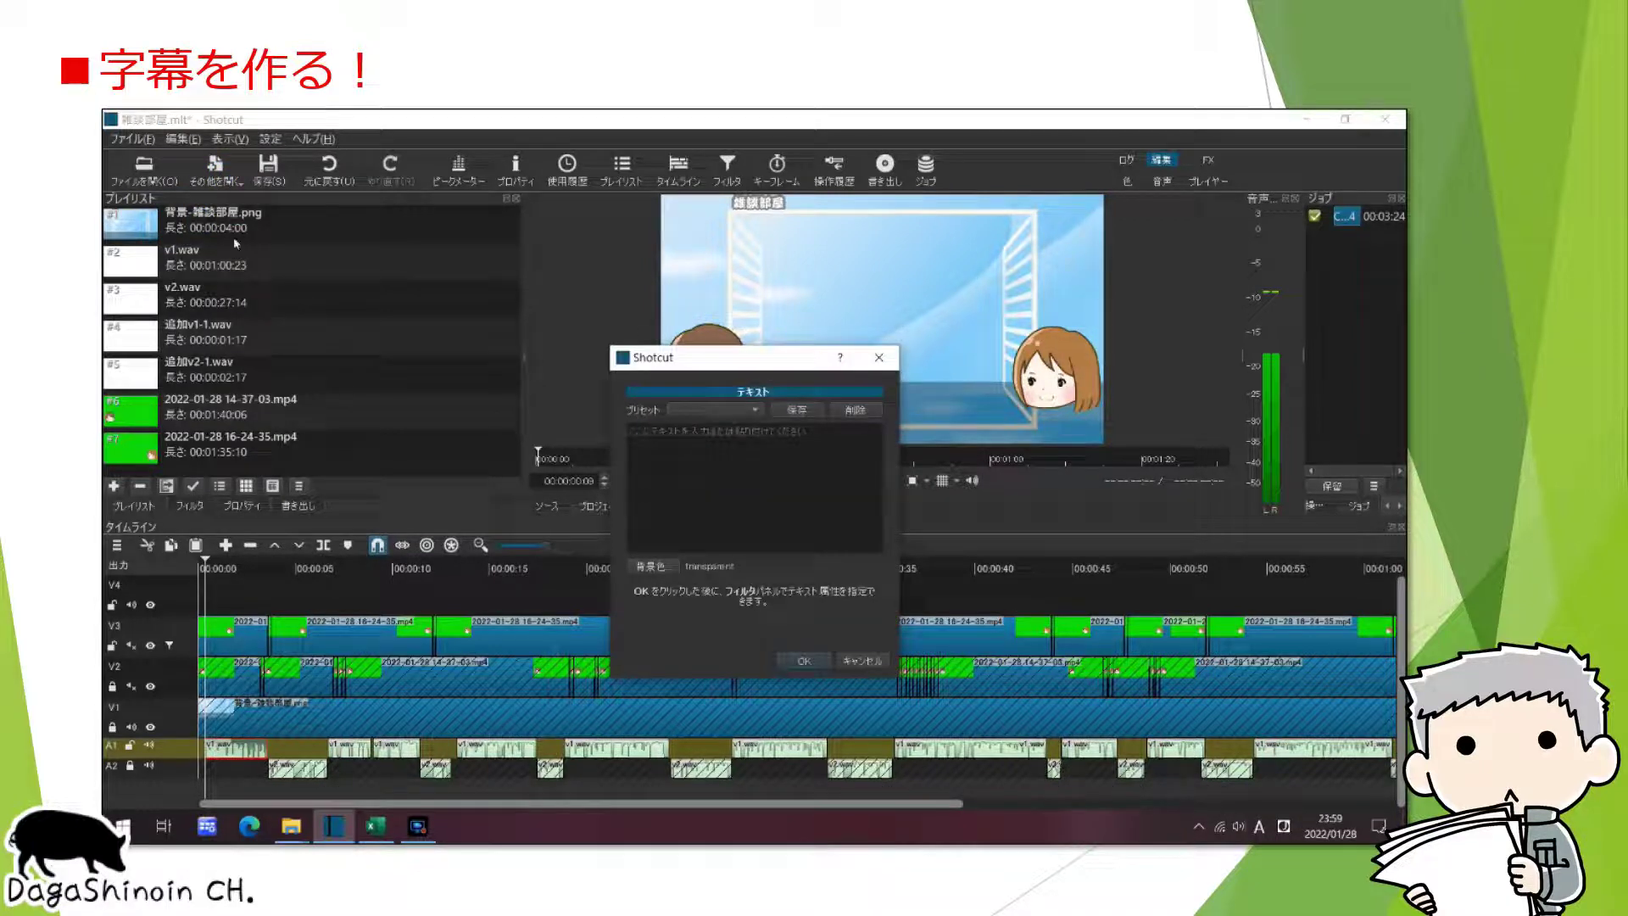
{"action": "left_click", "coordinate": [382, 835]}
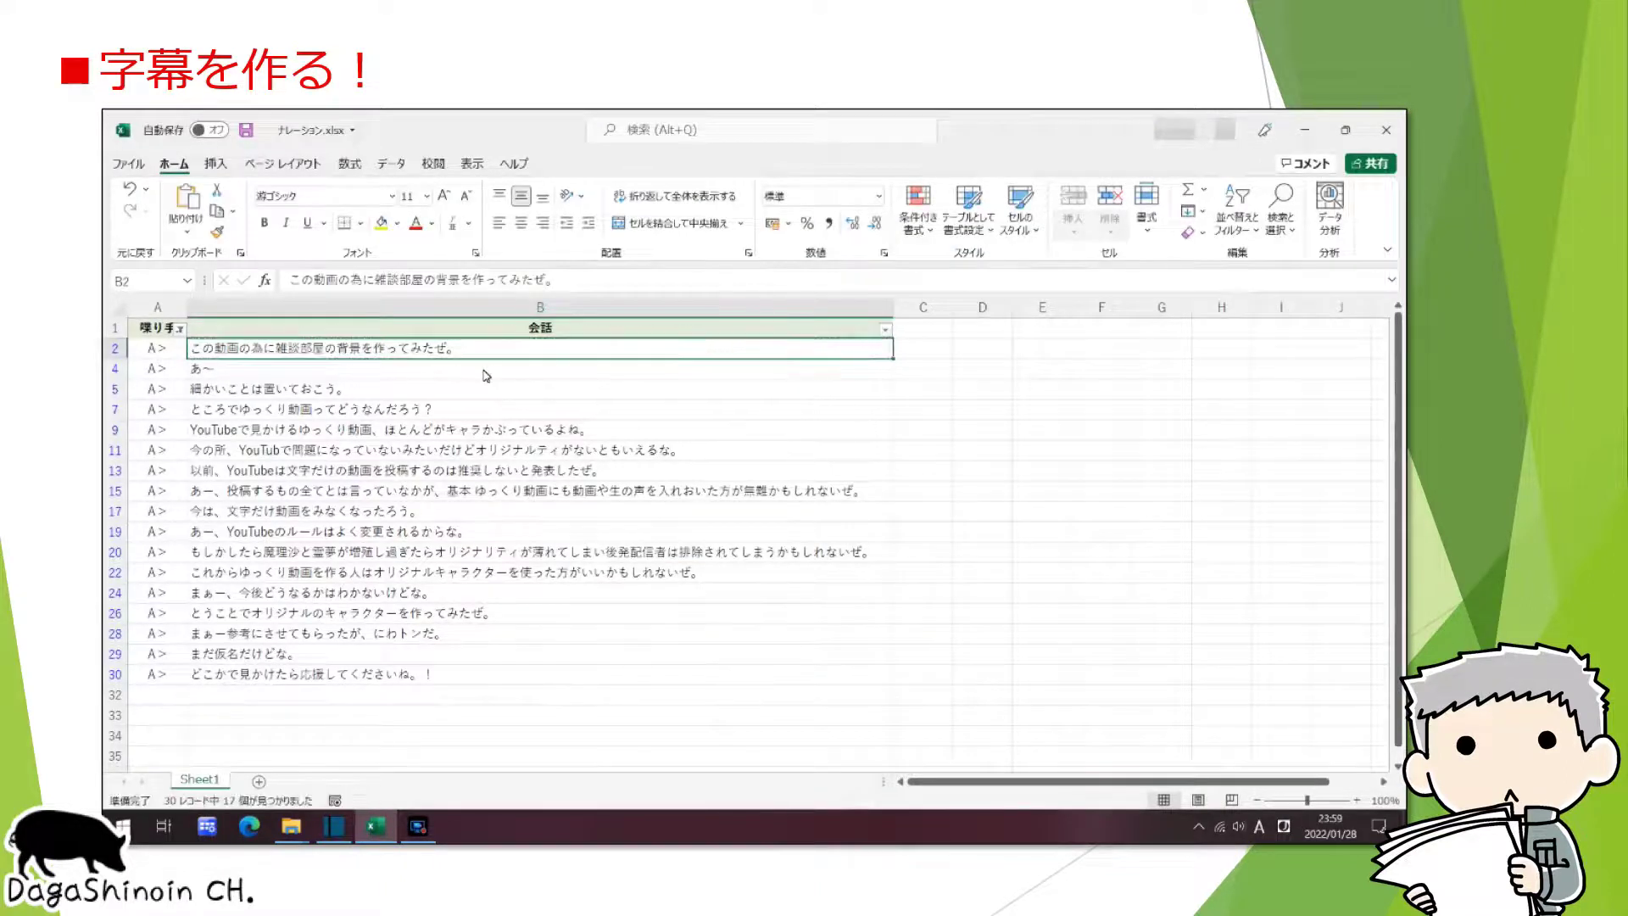
{"action": "left_click", "coordinate": [1305, 129]}
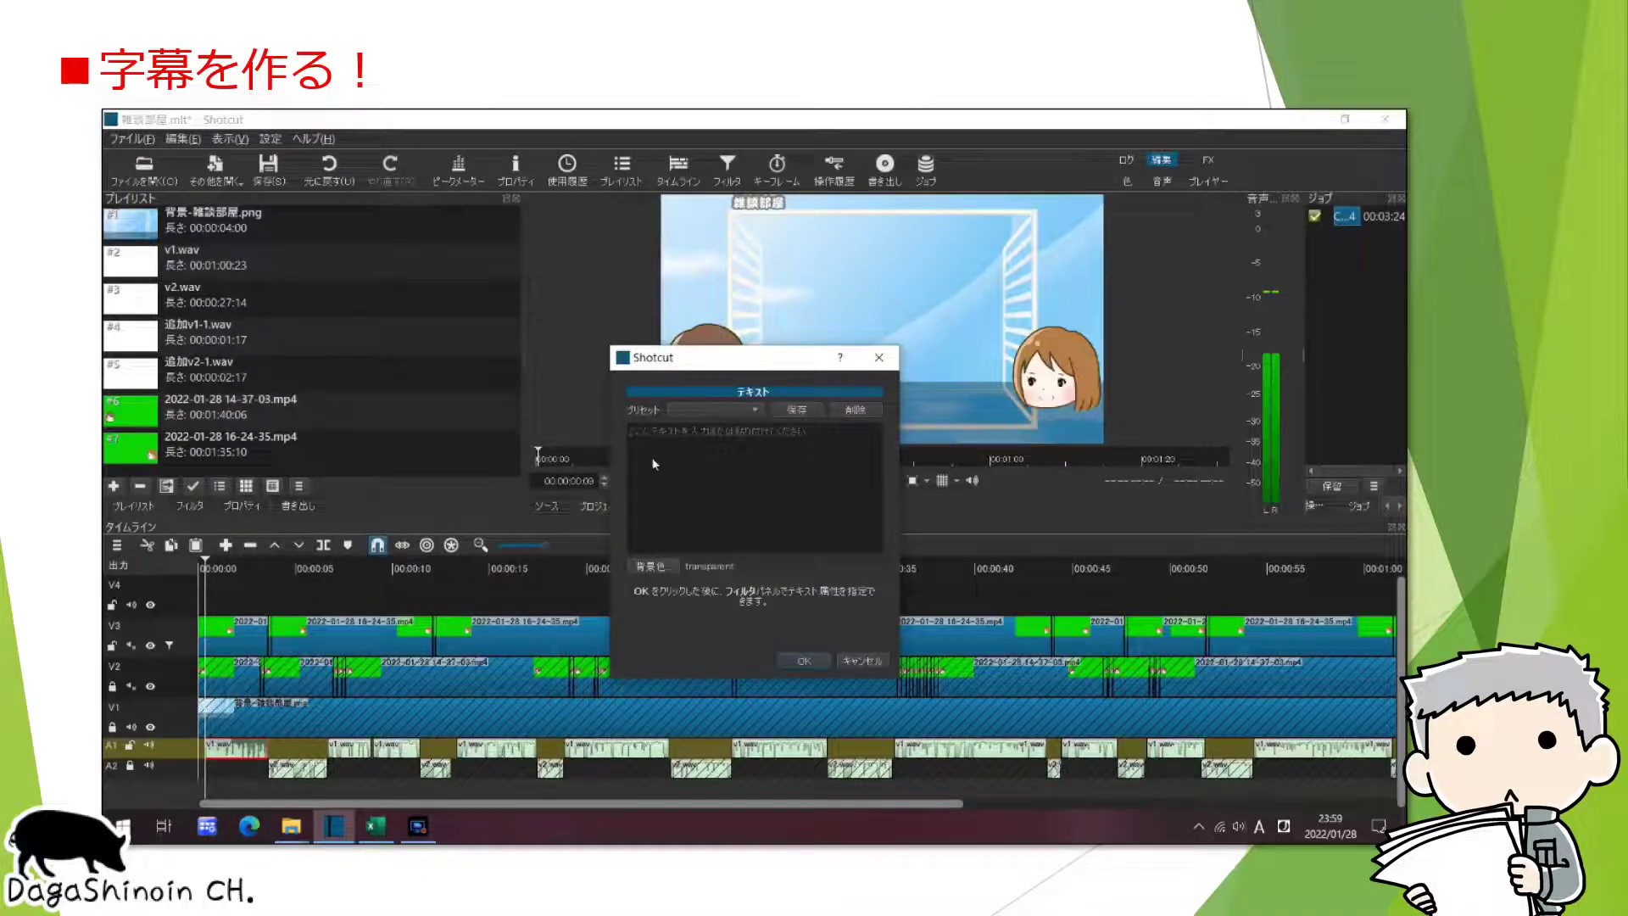
{"action": "type", "text": "この動画の為に雑談部屋の背景を作ってみたぜ。"}
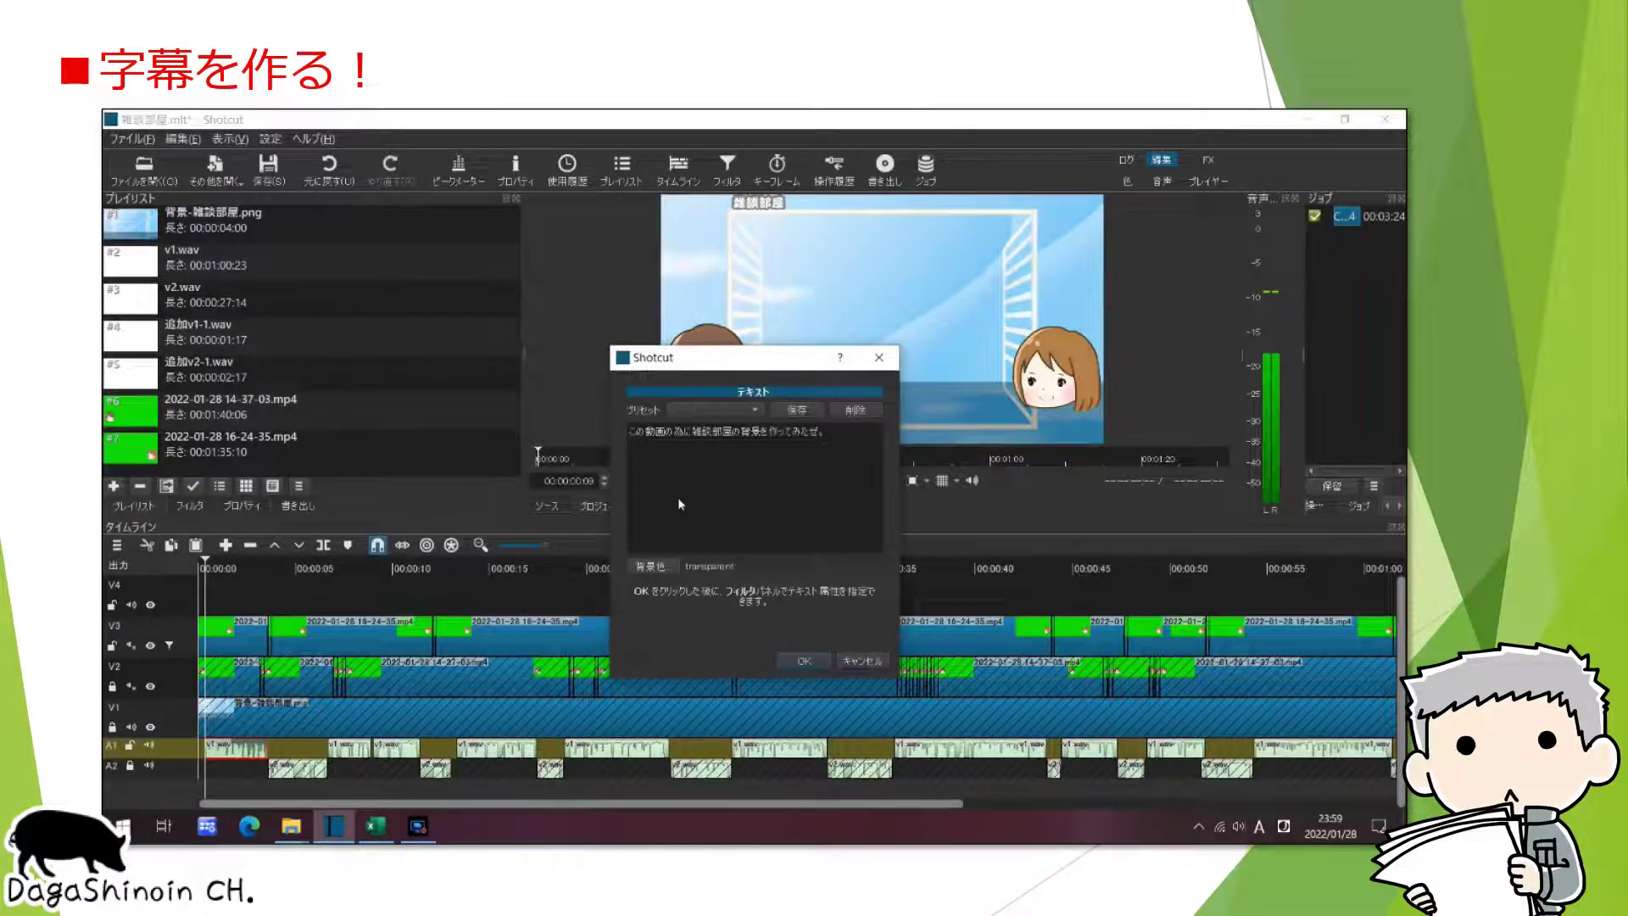
{"action": "left_click", "coordinate": [821, 666]}
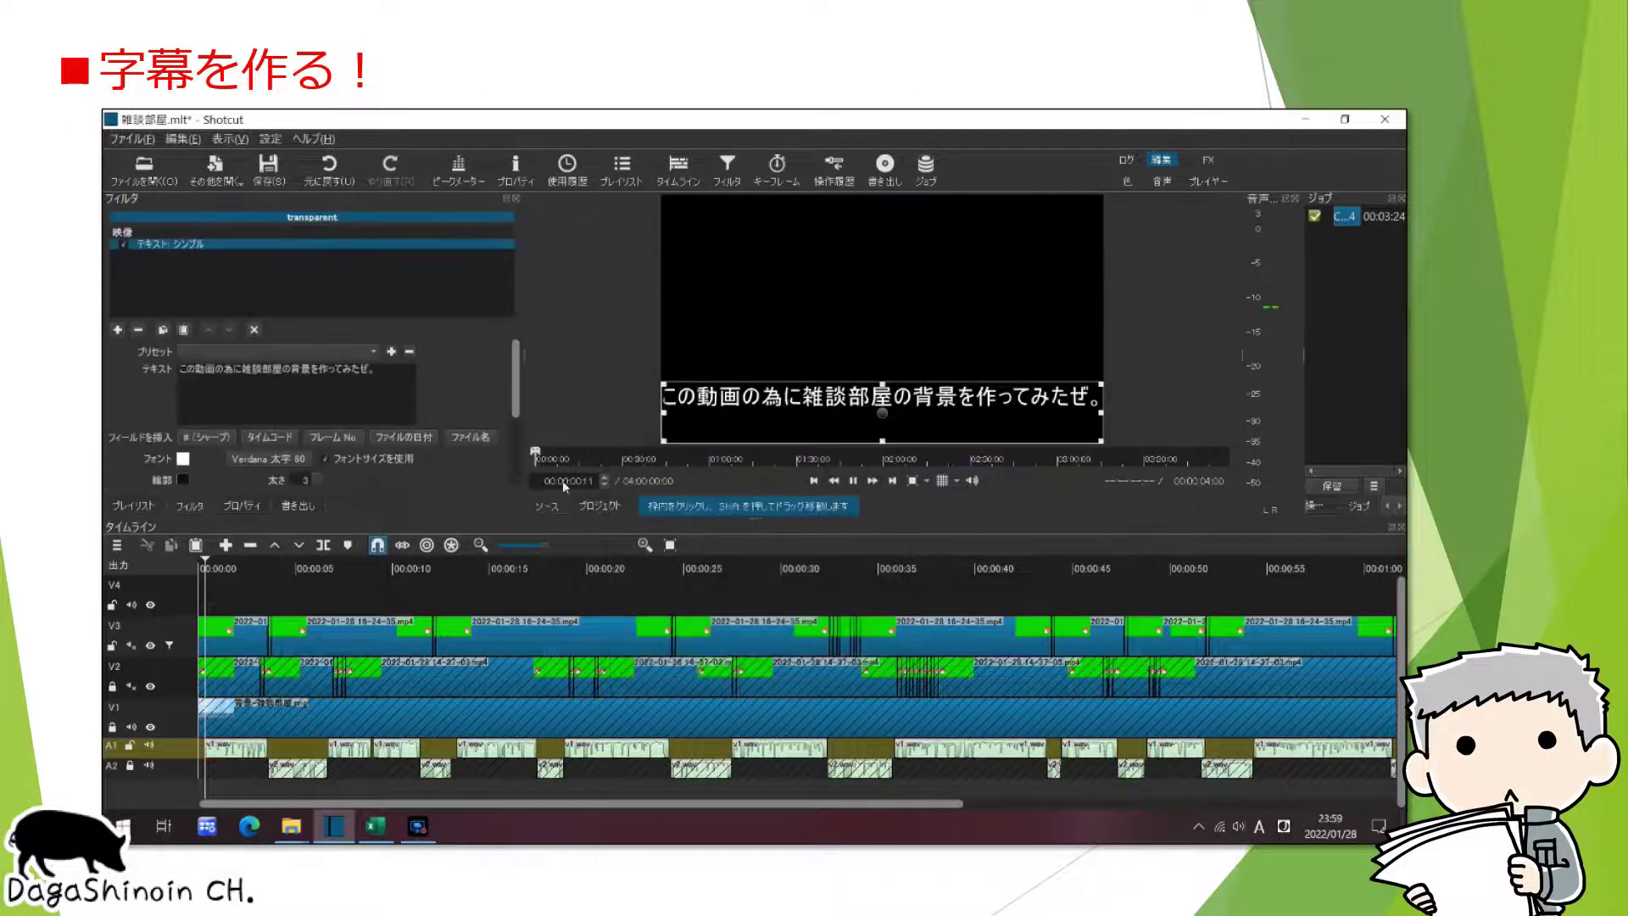
Step: Set the subtitle text's font to 富士ポップ at size 48
{"action": "left_click", "coordinate": [263, 458]}
{"action": "left_click", "coordinate": [740, 413]}
{"action": "left_click_drag", "start_coordinate": [745, 421], "coordinate": [746, 381]}
{"action": "left_click", "coordinate": [701, 397]}
{"action": "double_click", "coordinate": [865, 365]}
{"action": "type", "text": "40"}
{"action": "left_click", "coordinate": [818, 566]}
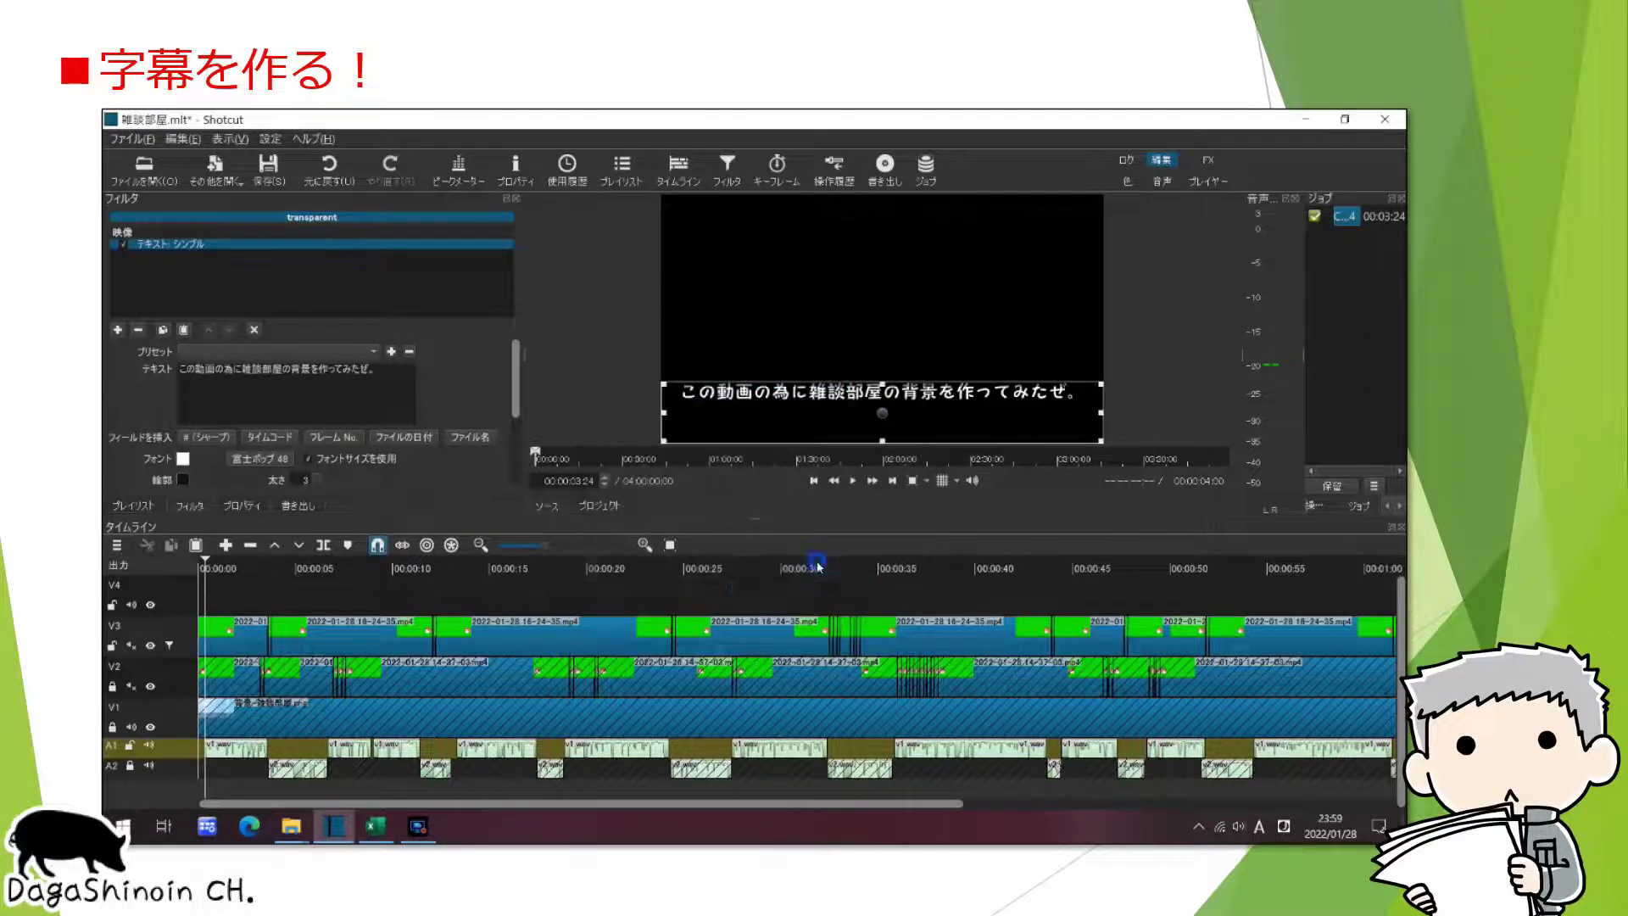
Step: Align the subtitle text vertically to the centre (中央) of its frame
{"action": "scroll", "coordinate": [518, 413], "scroll_direction": "down", "scroll_amount": 2}
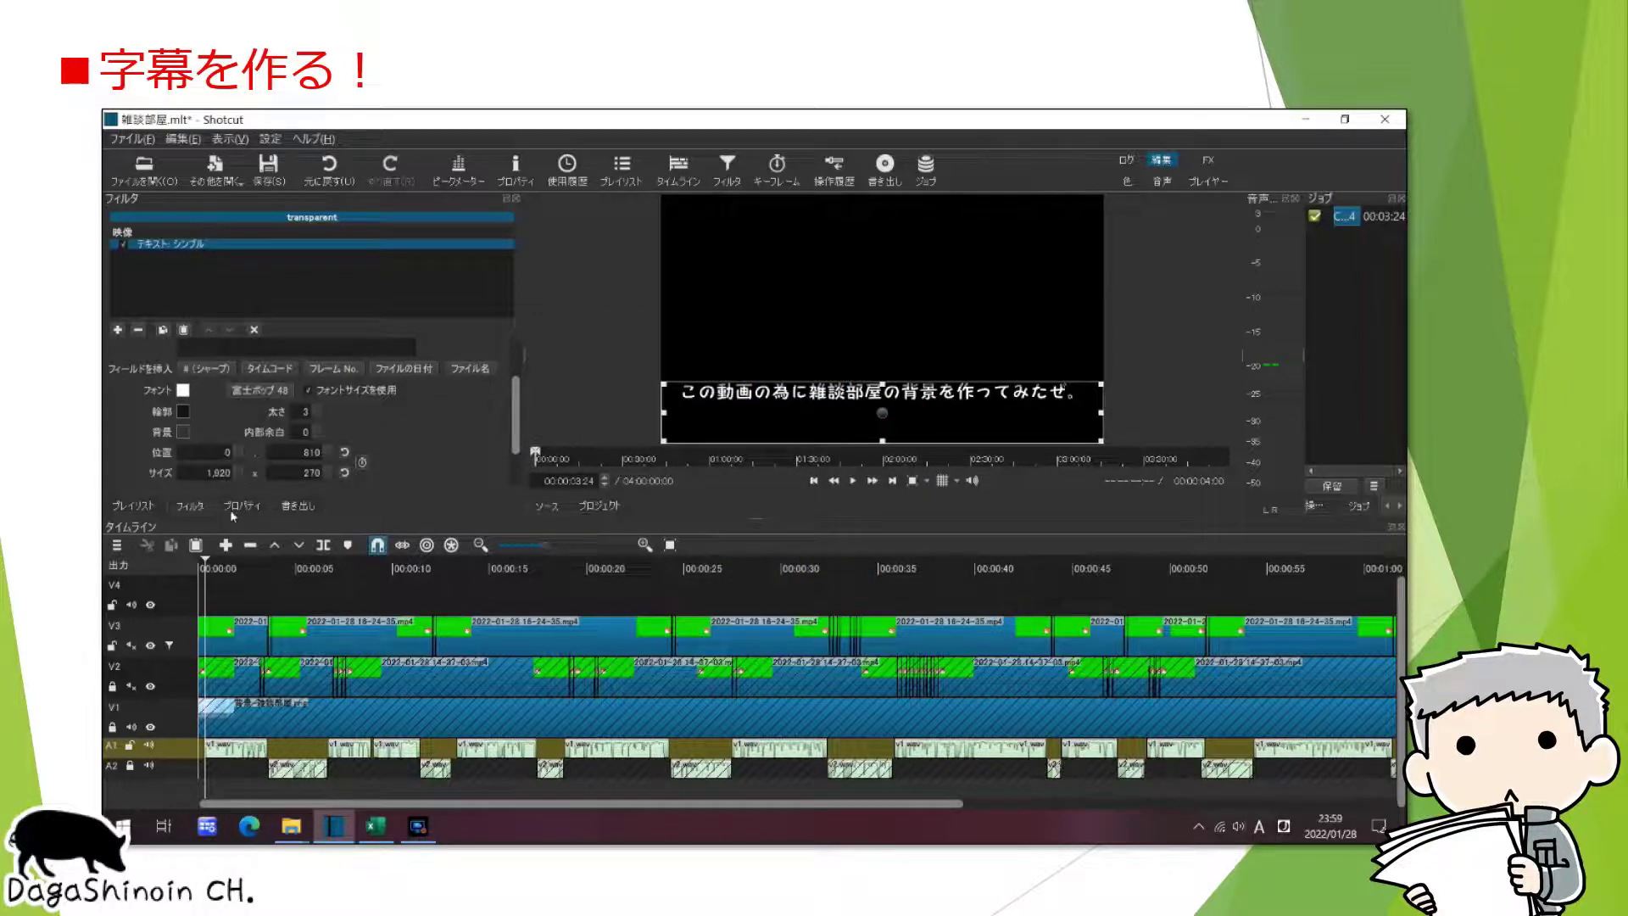
{"action": "scroll", "coordinate": [511, 431], "scroll_direction": "down", "scroll_amount": 1}
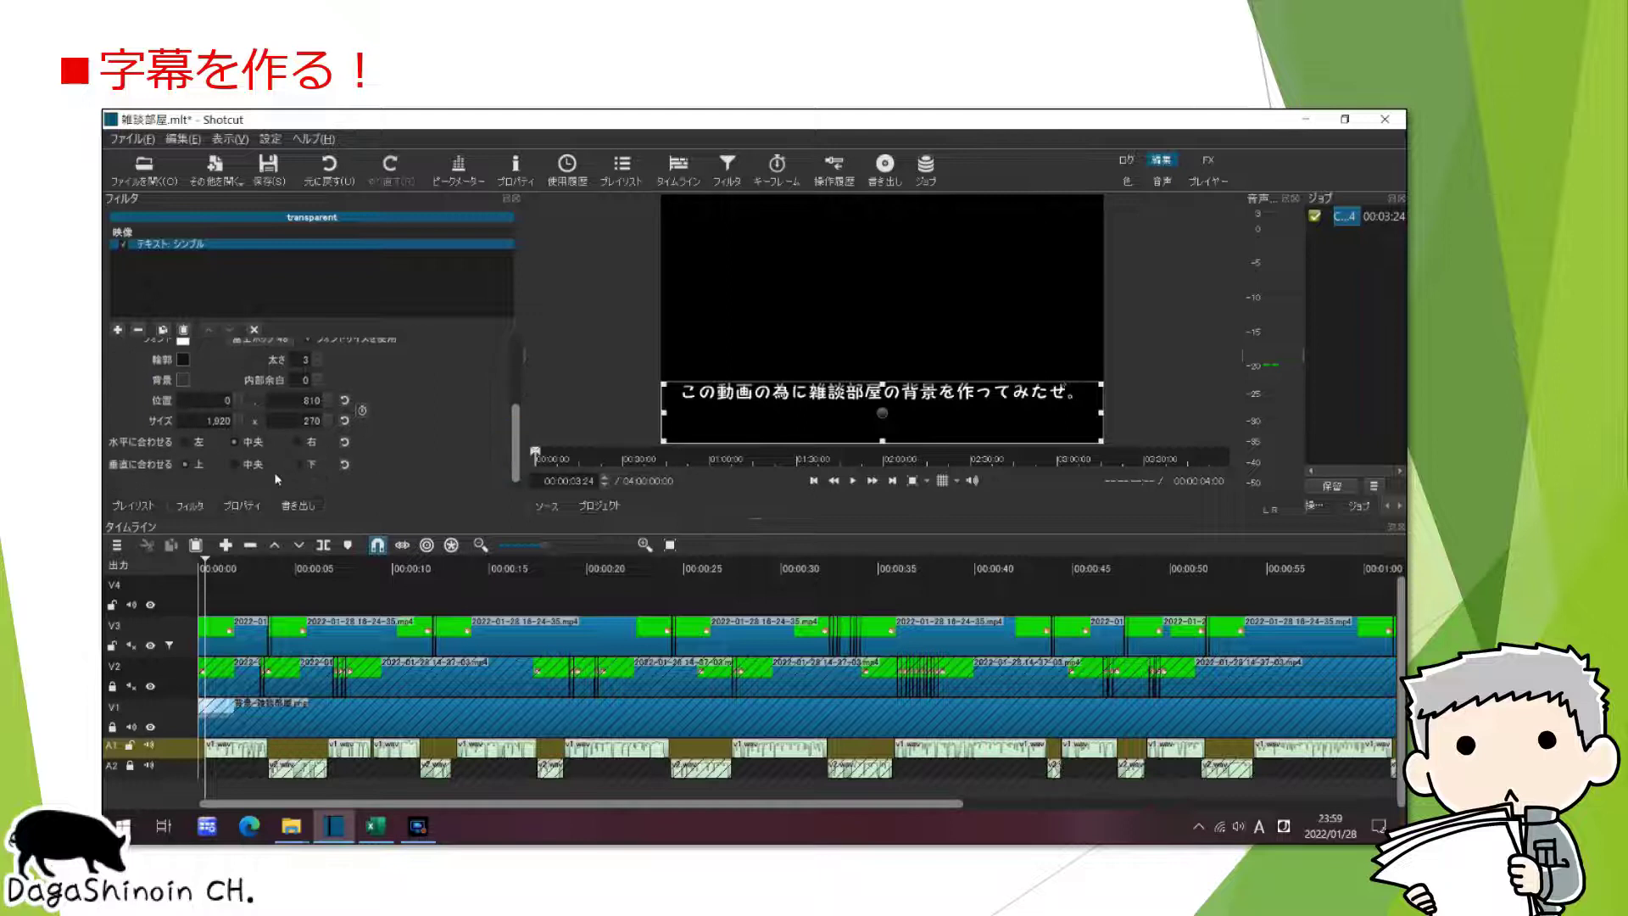
{"action": "left_click", "coordinate": [235, 464]}
Step: Set the subtitle's font colour to yellow (#ffff00) and its outline colour to red
{"action": "left_click_drag", "start_coordinate": [509, 453], "coordinate": [523, 380]}
{"action": "left_click", "coordinate": [183, 459]}
{"action": "left_click", "coordinate": [715, 381]}
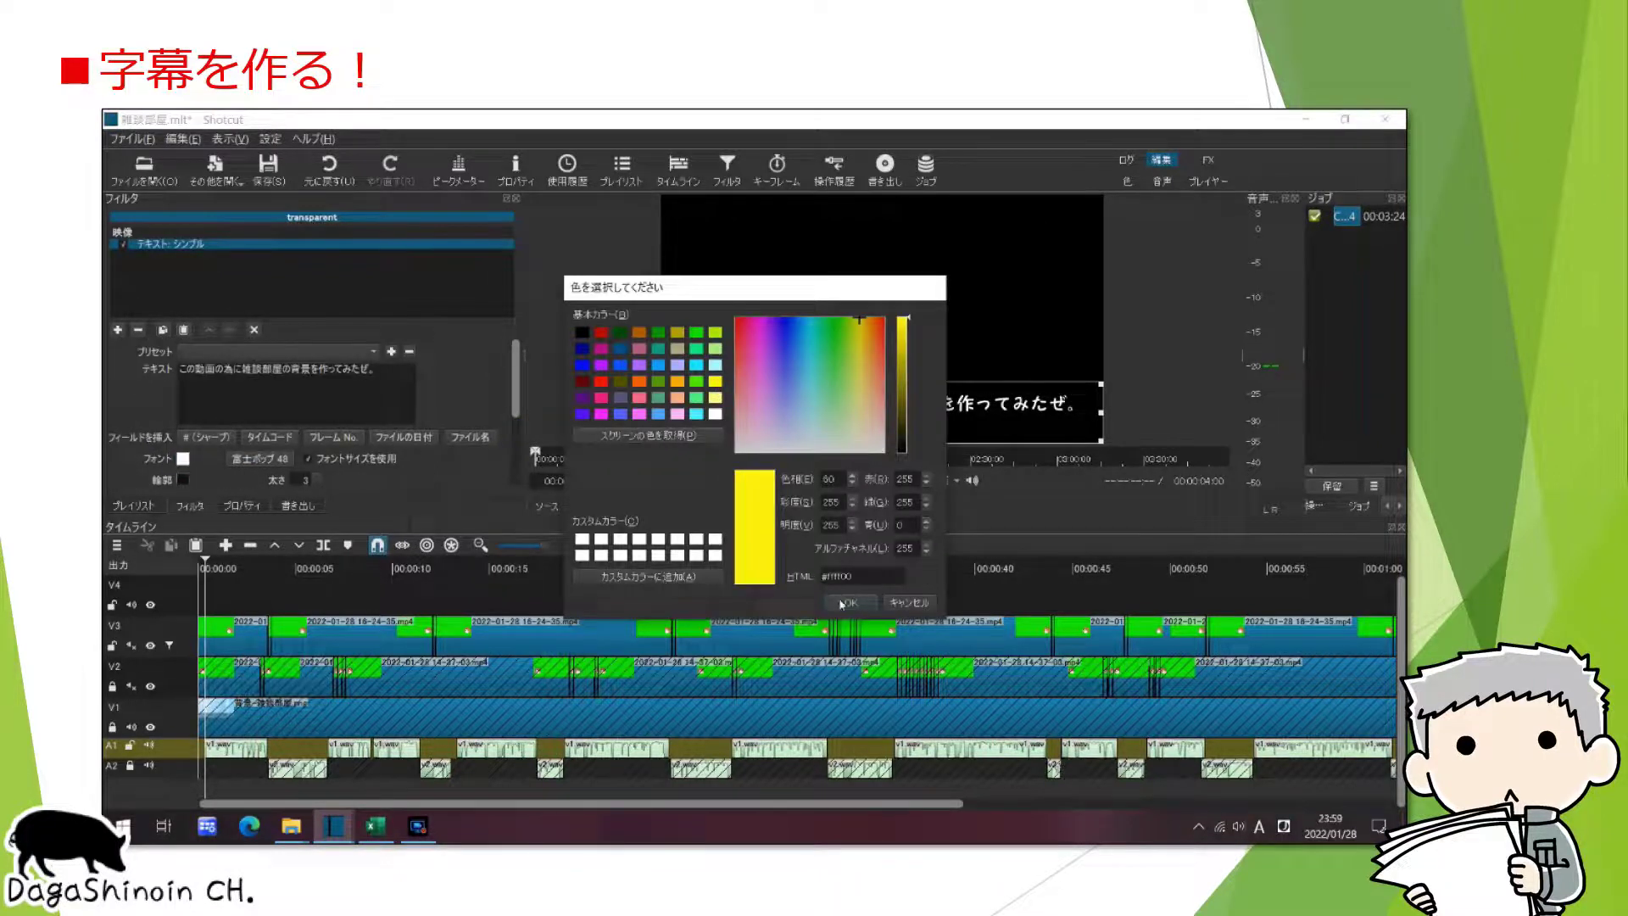
{"action": "left_click", "coordinate": [847, 602]}
{"action": "left_click", "coordinate": [182, 480]}
{"action": "left_click", "coordinate": [602, 380]}
{"action": "left_click", "coordinate": [848, 602]}
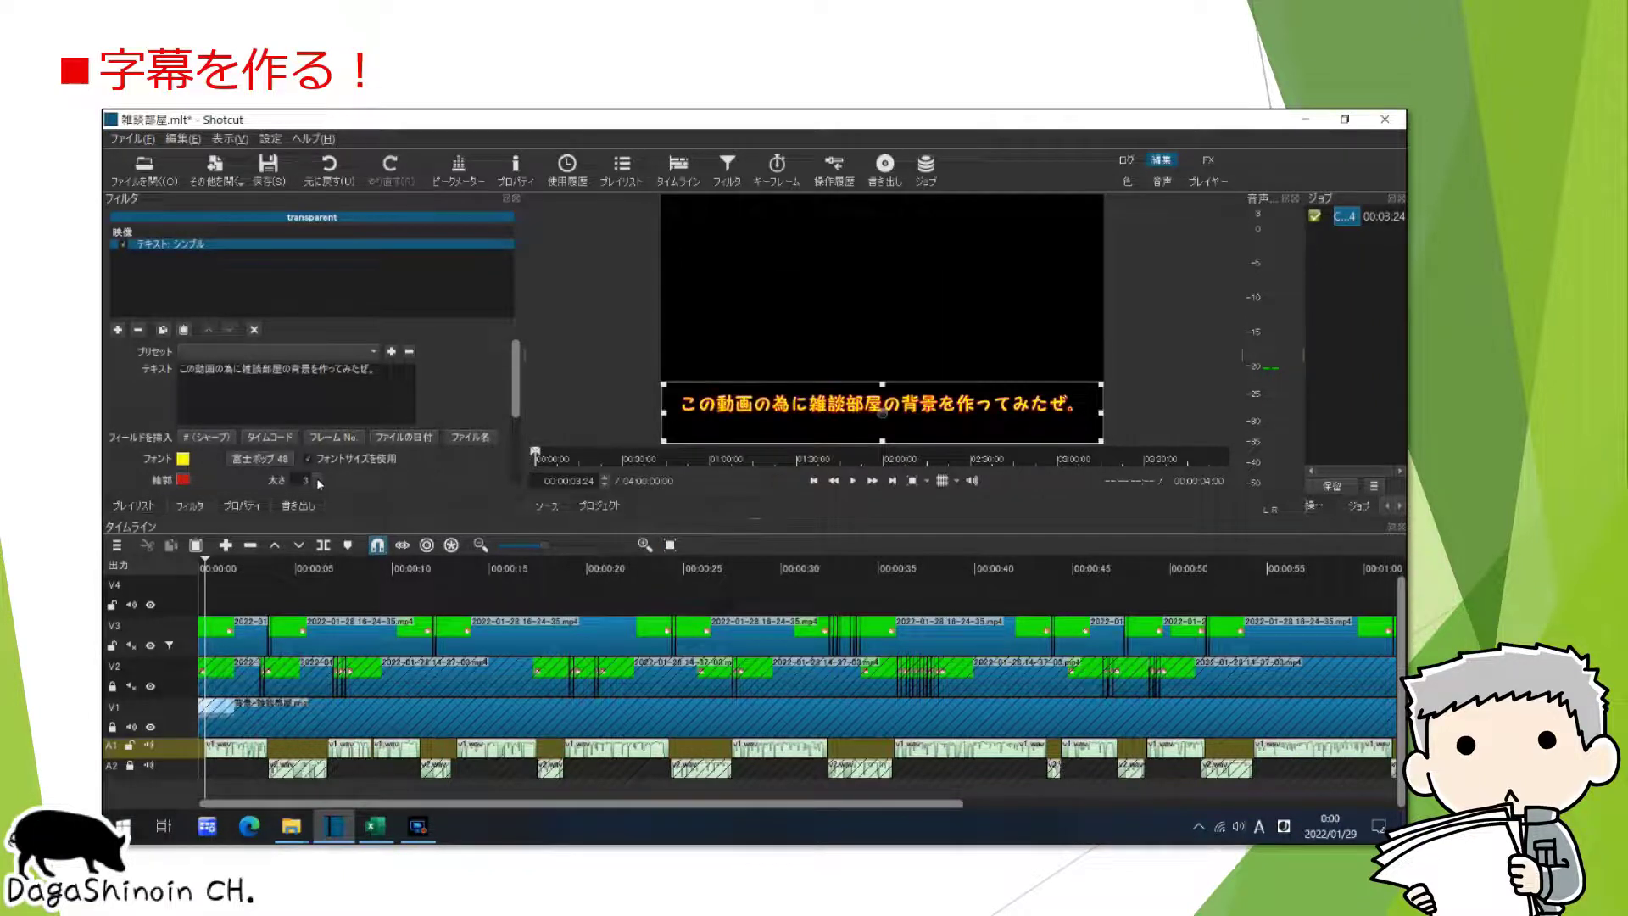
Step: Set the subtitle text's outline thickness (太さ) to 4
{"action": "left_click", "coordinate": [318, 481]}
{"action": "left_click", "coordinate": [319, 482]}
{"action": "scroll", "coordinate": [314, 485], "scroll_direction": "down", "scroll_amount": 4}
Step: Add the finished subtitle clip to the playlist and place it from there at the start of track V4
{"action": "left_click", "coordinate": [621, 166]}
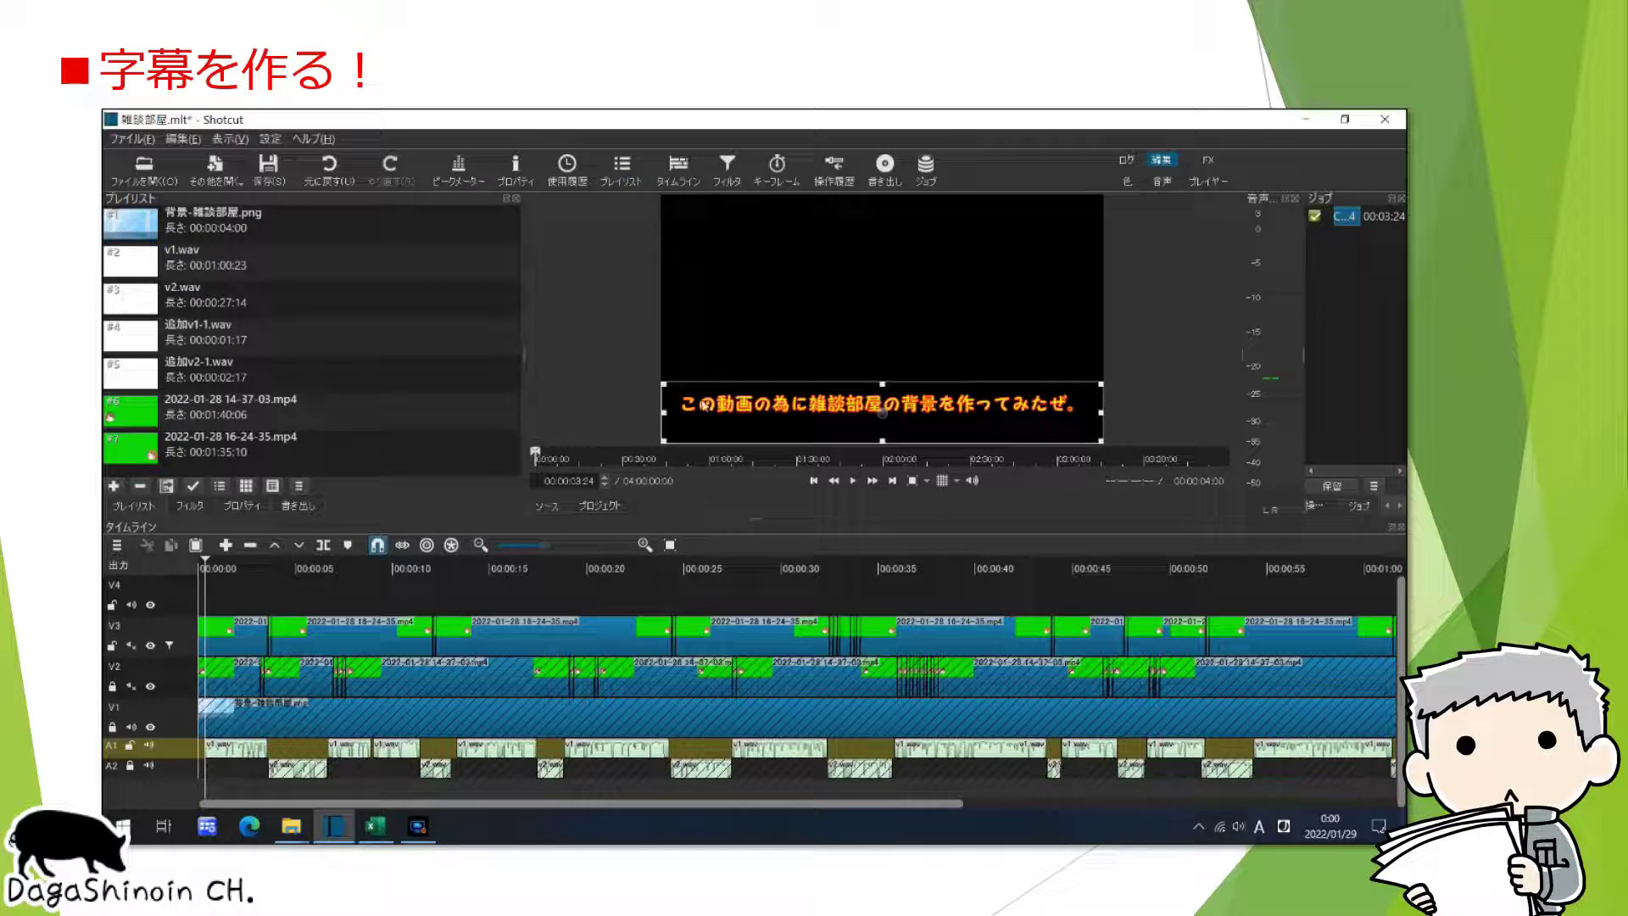
{"action": "left_click_drag", "start_coordinate": [683, 433], "coordinate": [408, 469]}
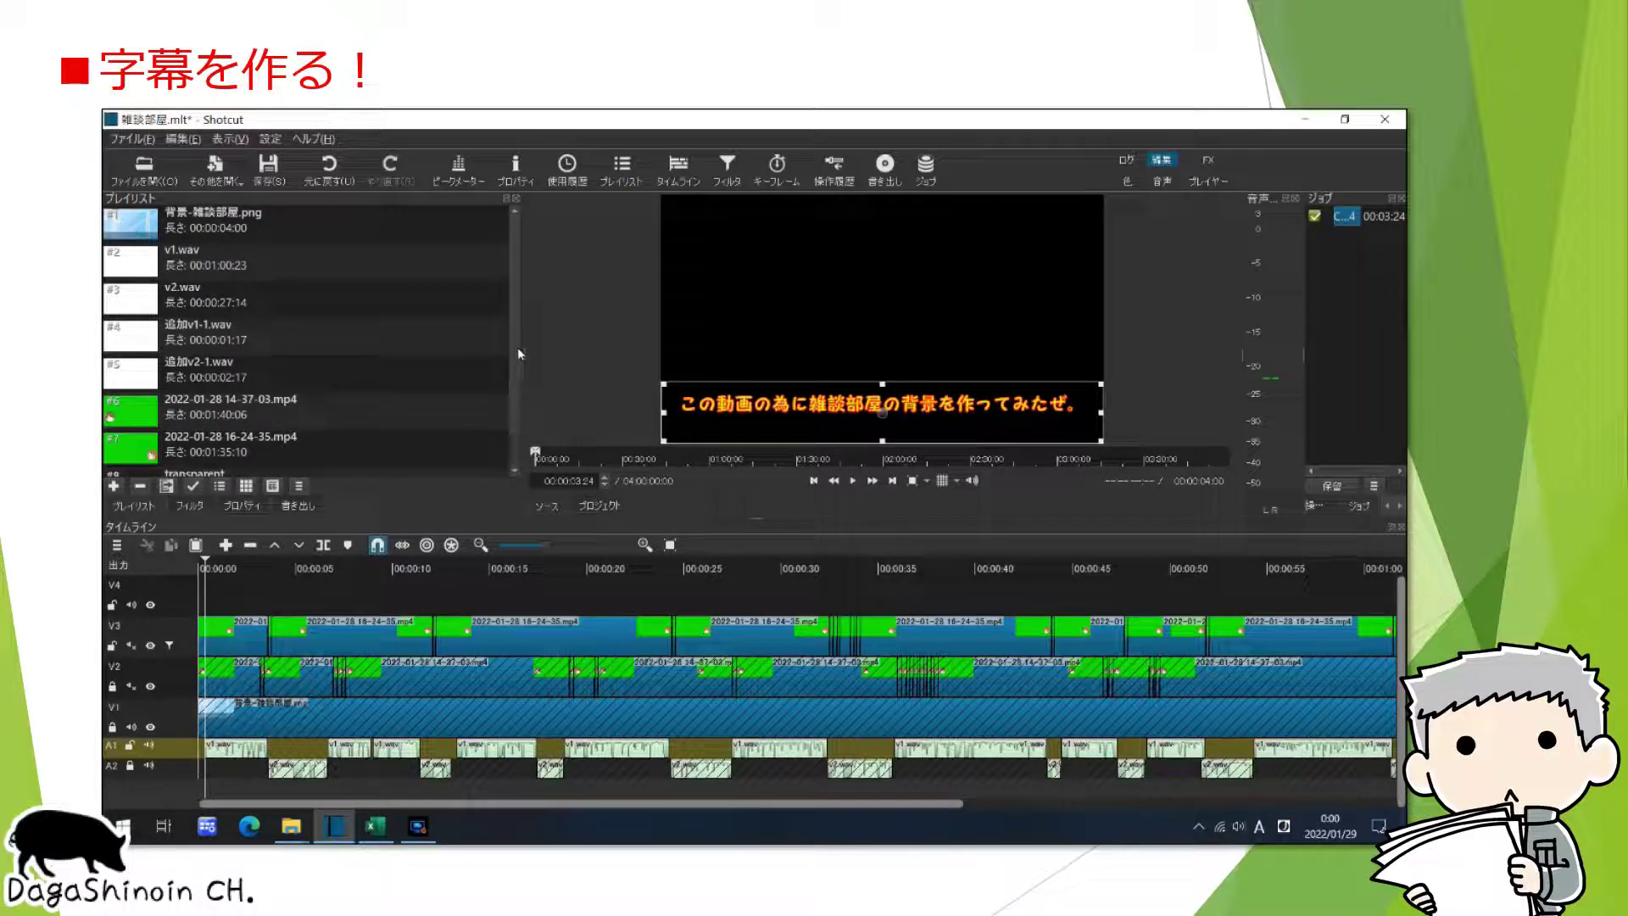
{"action": "scroll", "coordinate": [441, 424], "scroll_direction": "down", "scroll_amount": 1}
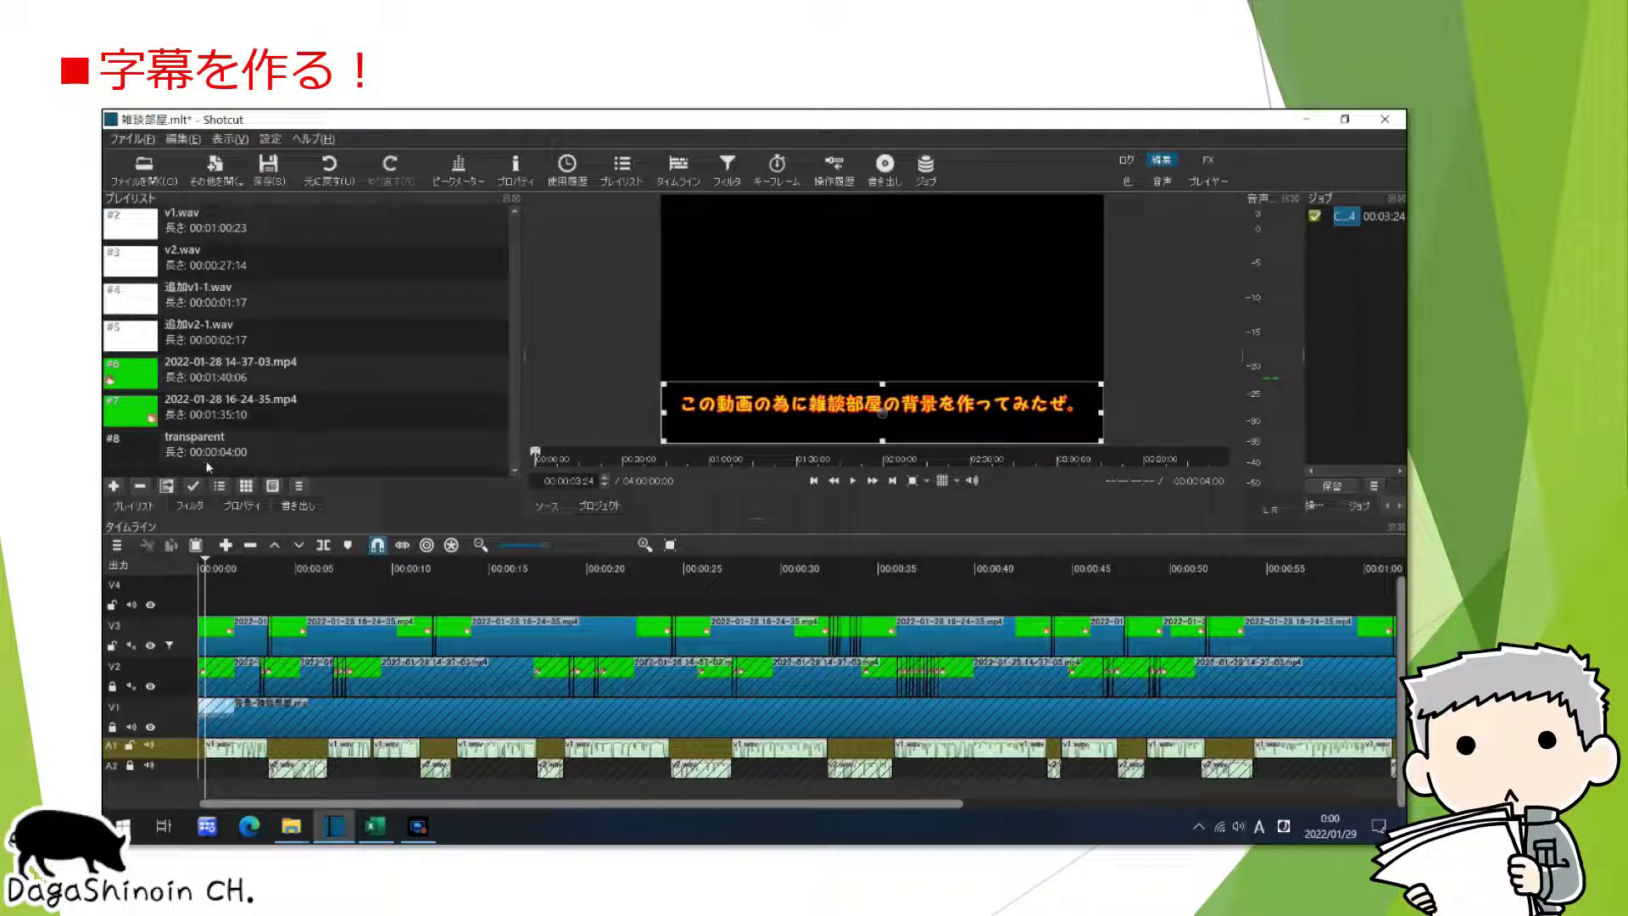
{"action": "left_click_drag", "start_coordinate": [125, 460], "coordinate": [214, 611]}
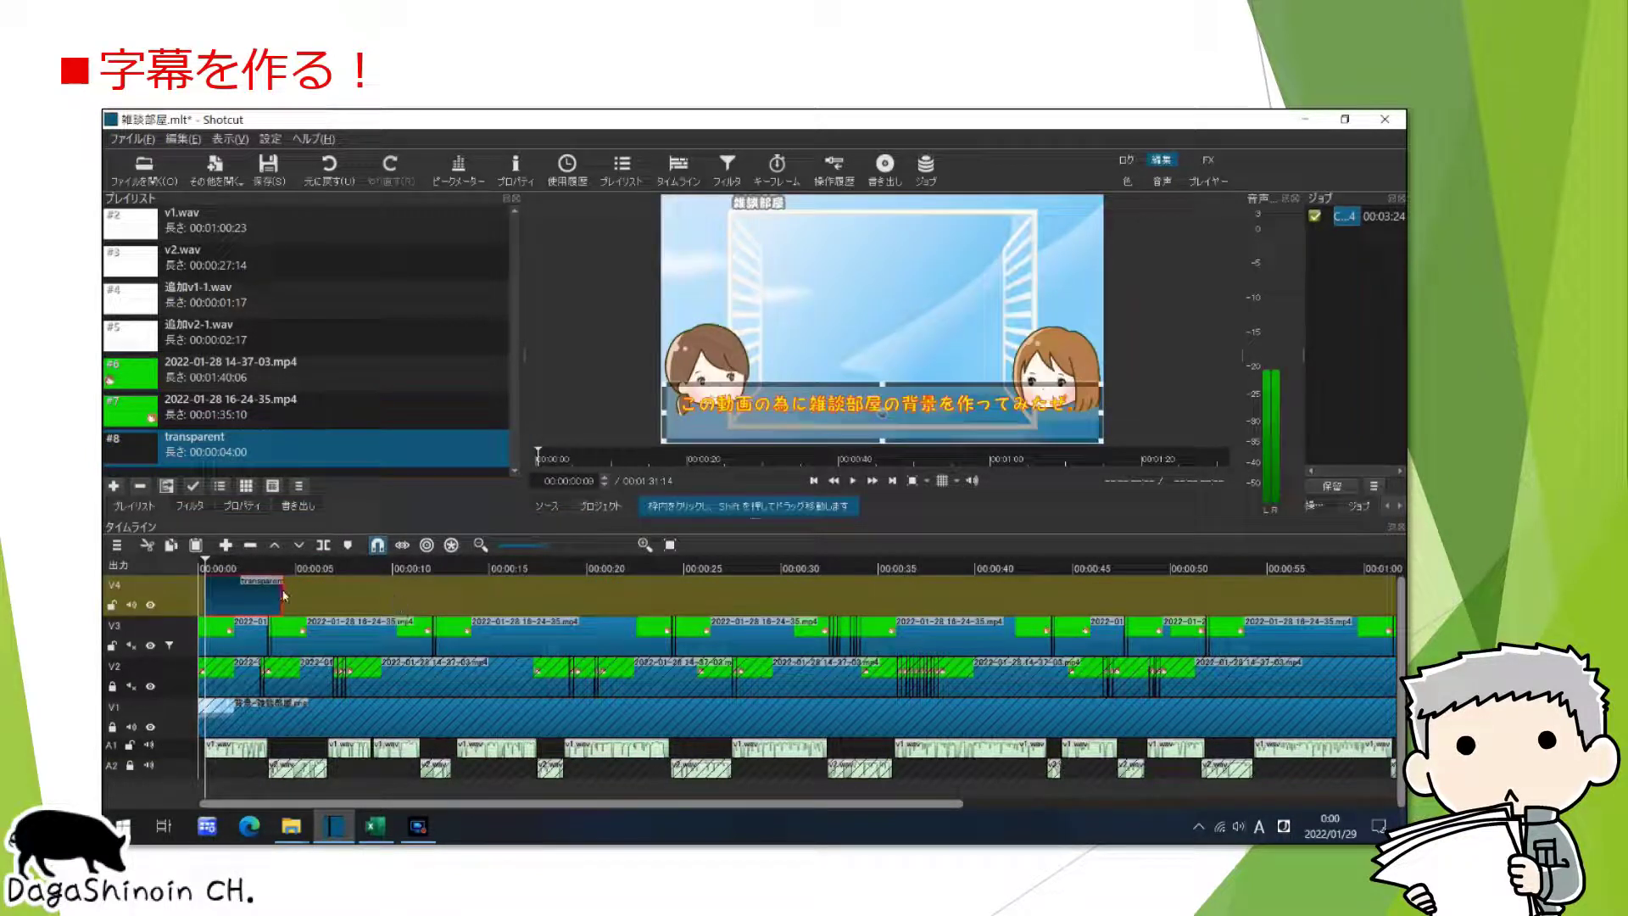
Step: Break the subtitle text into two lines after "雑談部屋の" and shorten its V4 clip to end with the first v1.wav clip
{"action": "left_click", "coordinate": [191, 503]}
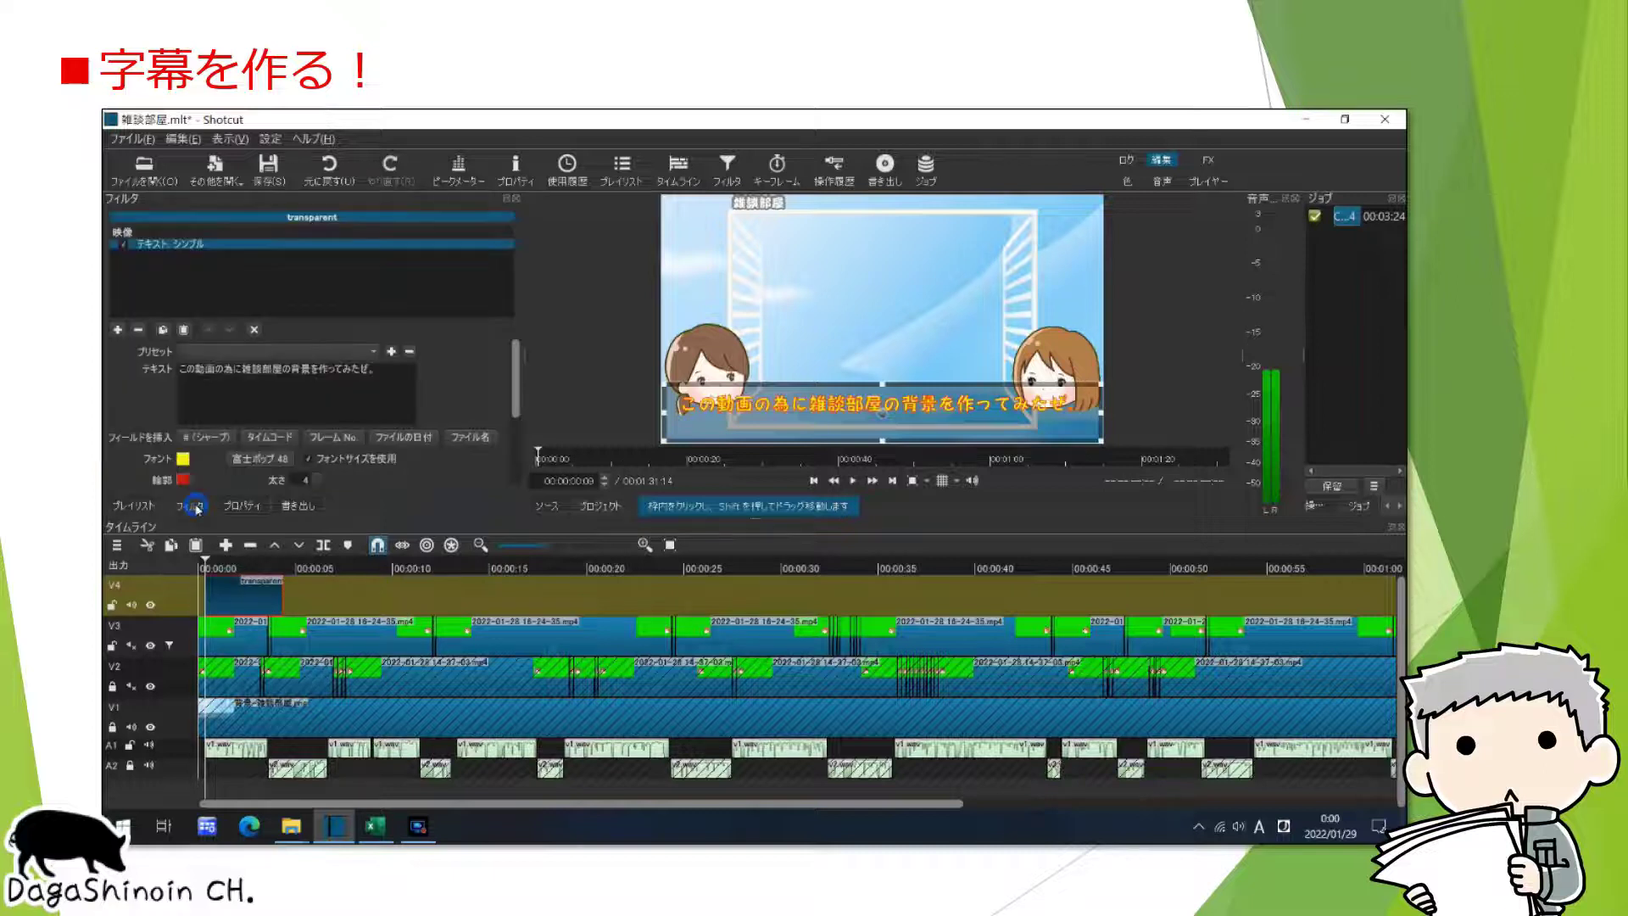
{"action": "triple_click", "coordinate": [291, 377]}
{"action": "left_click", "coordinate": [289, 377]}
{"action": "key", "text": "Return"}
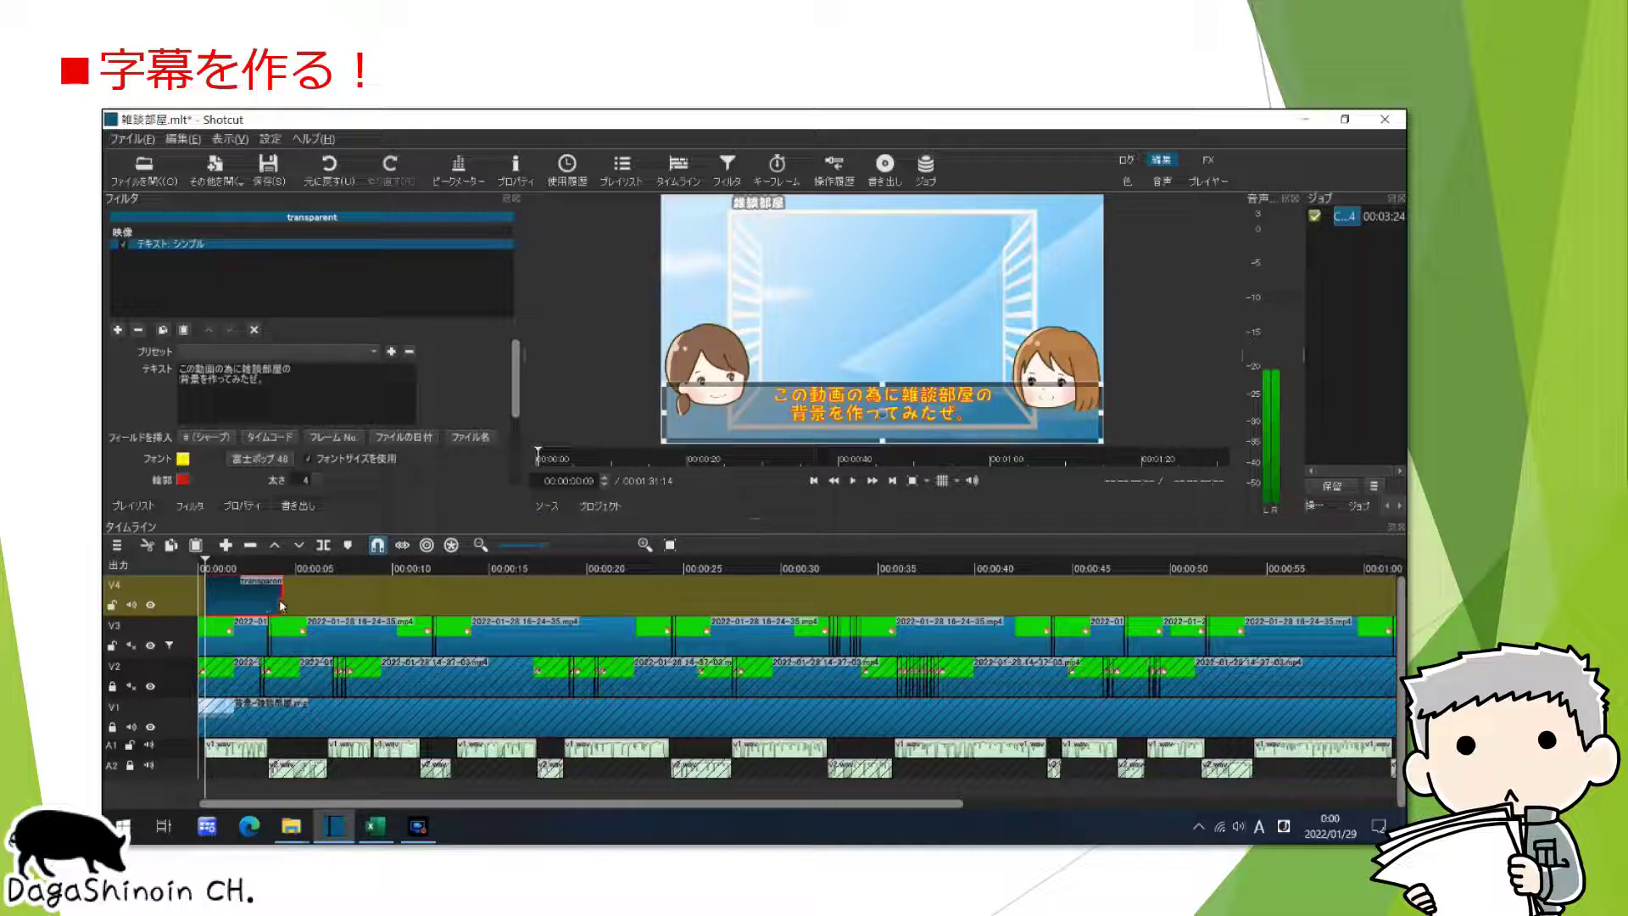
{"action": "left_click_drag", "start_coordinate": [267, 602], "coordinate": [257, 604]}
Step: Place another copy of the playlist's transparent subtitle clip on track V4 at 00:00:06:17, above the second v1.wav clip
{"action": "right_click", "coordinate": [237, 609]}
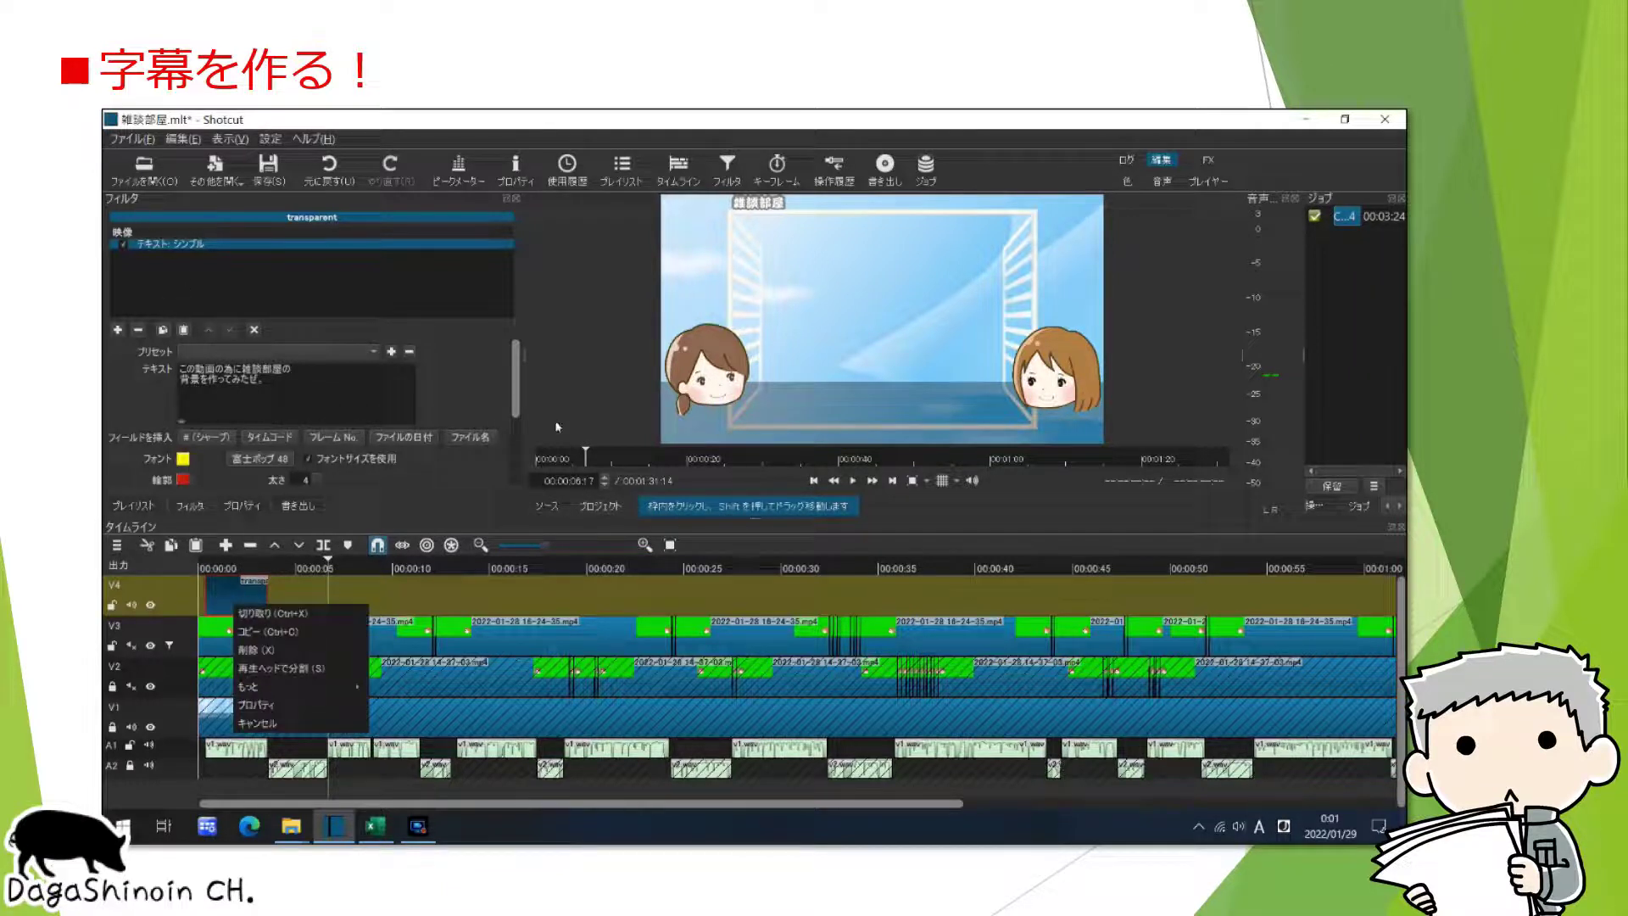
{"action": "left_click", "coordinate": [623, 166]}
{"action": "left_click_drag", "start_coordinate": [140, 459], "coordinate": [378, 619]}
{"action": "left_click", "coordinate": [386, 642]}
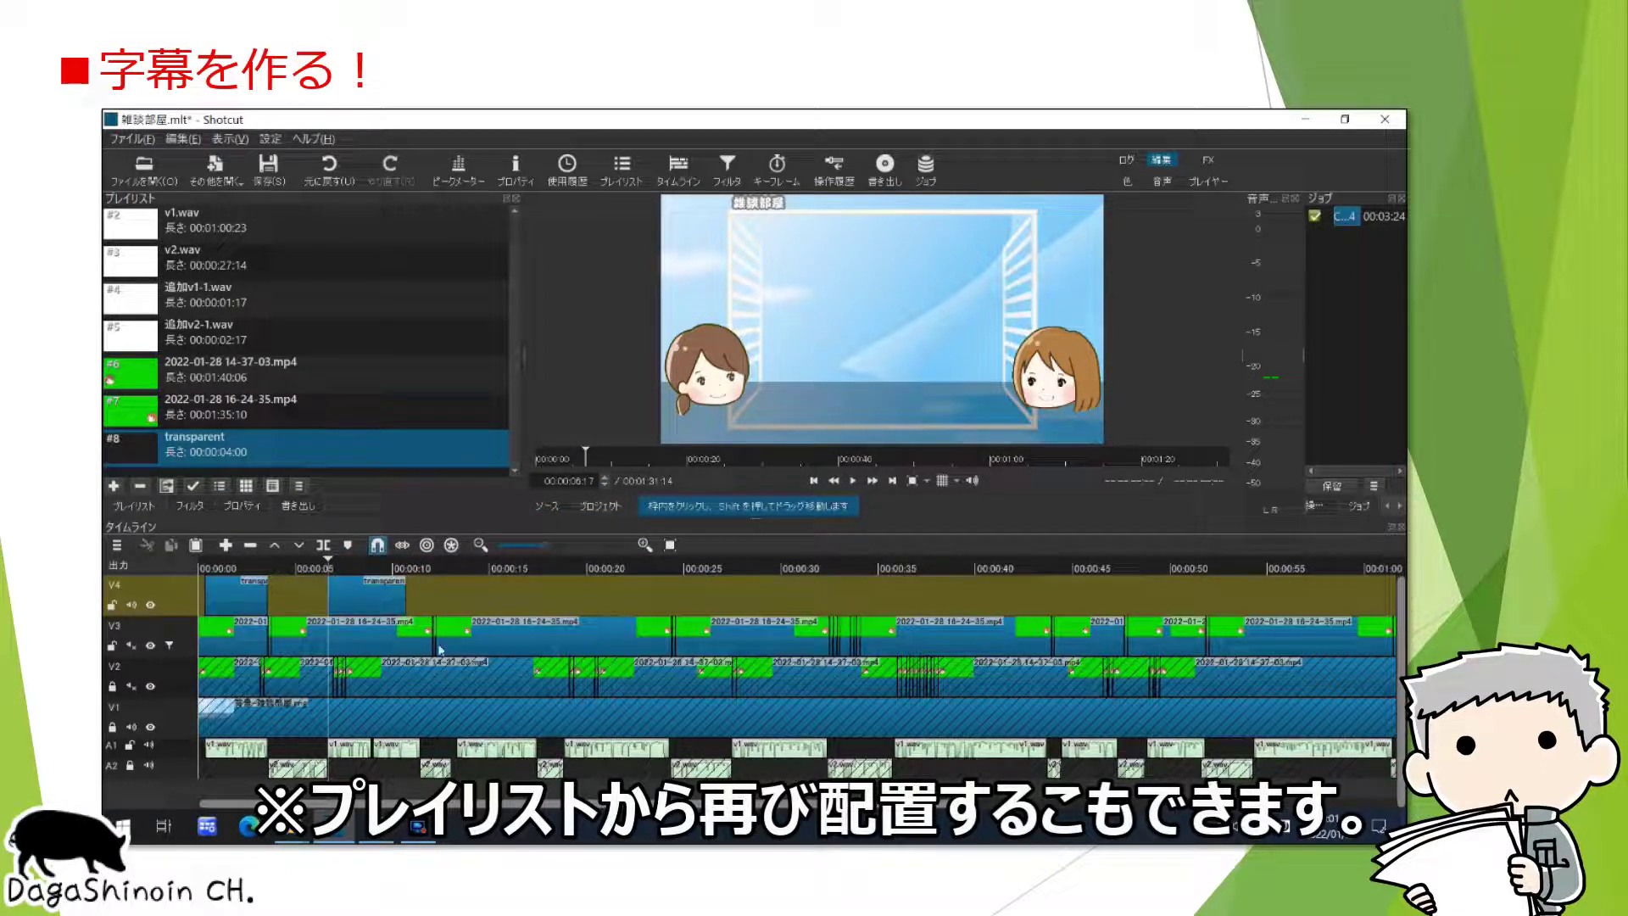
Step: Clear the text of the second subtitle clip on track V4
{"action": "left_click", "coordinate": [198, 514]}
{"action": "left_click", "coordinate": [380, 370]}
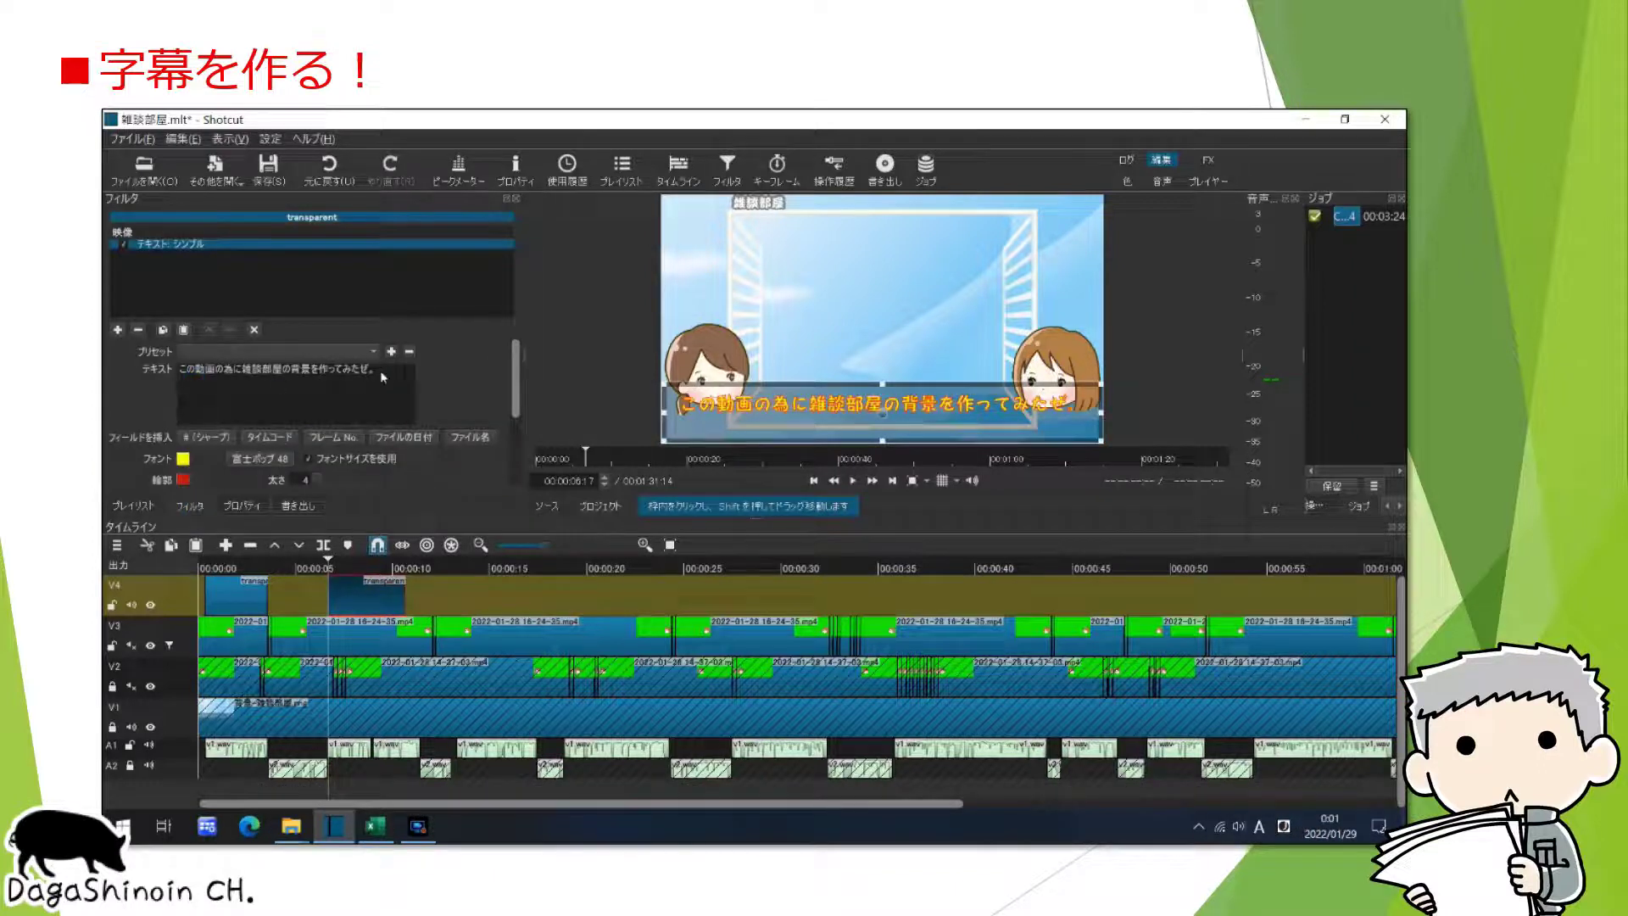
{"action": "key", "text": "BackSpace"}
{"action": "key", "text": "BackSpace"}
{"action": "key", "text": "ctrl+a"}
{"action": "key", "text": "BackSpace"}
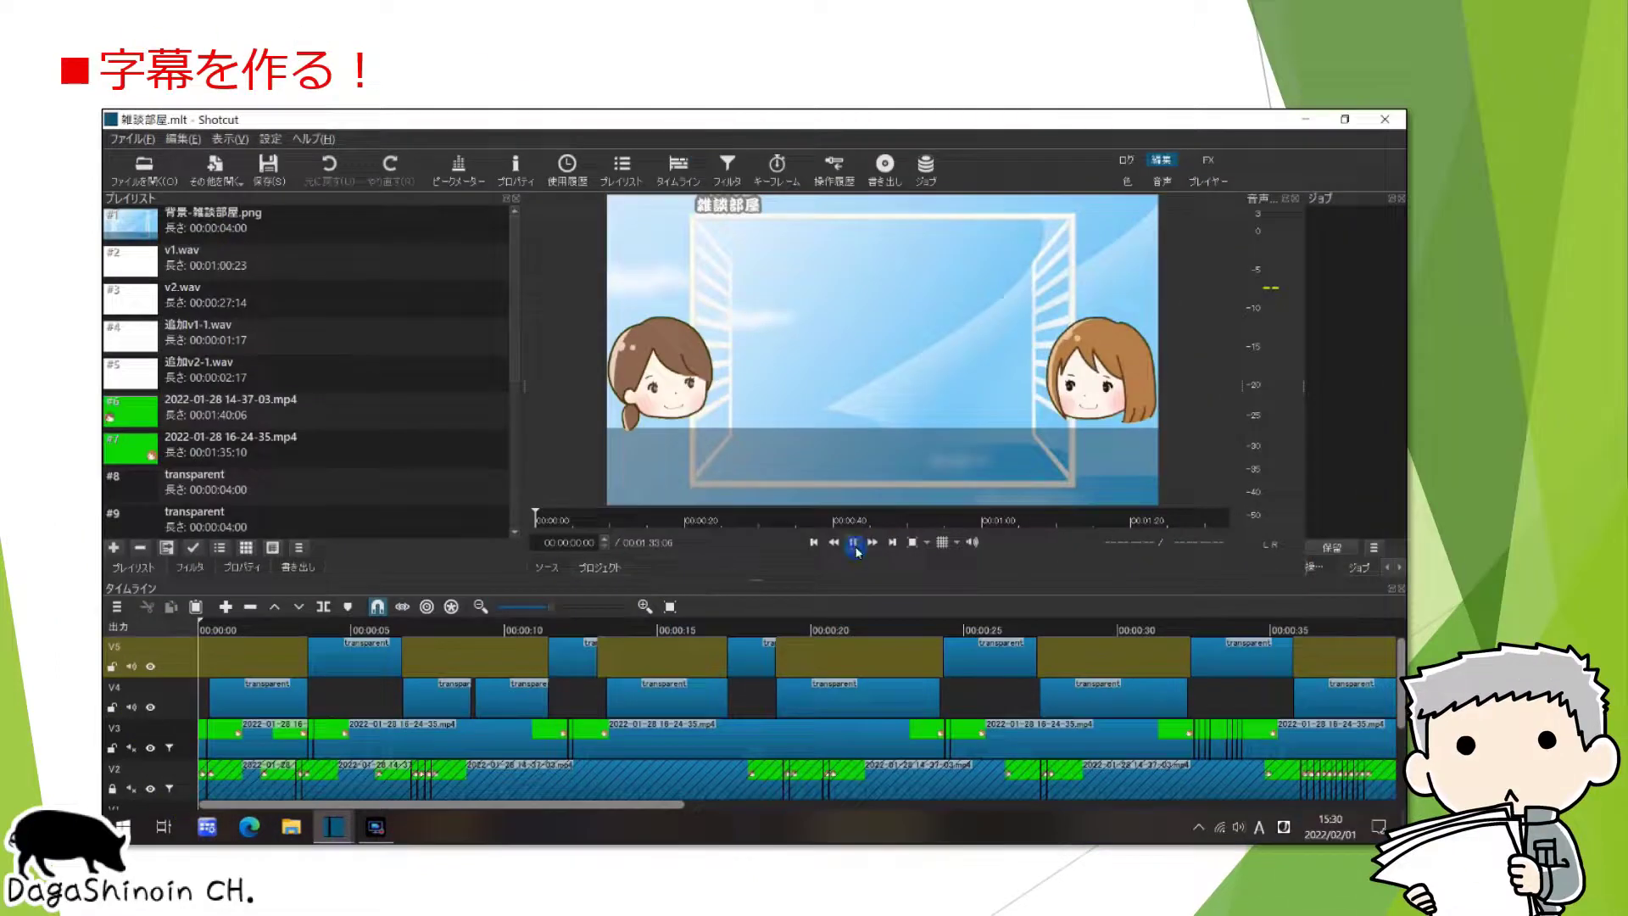
Step: Play the project from the beginning to check the subtitles on tracks V4 and V5
{"action": "left_click", "coordinate": [854, 543]}
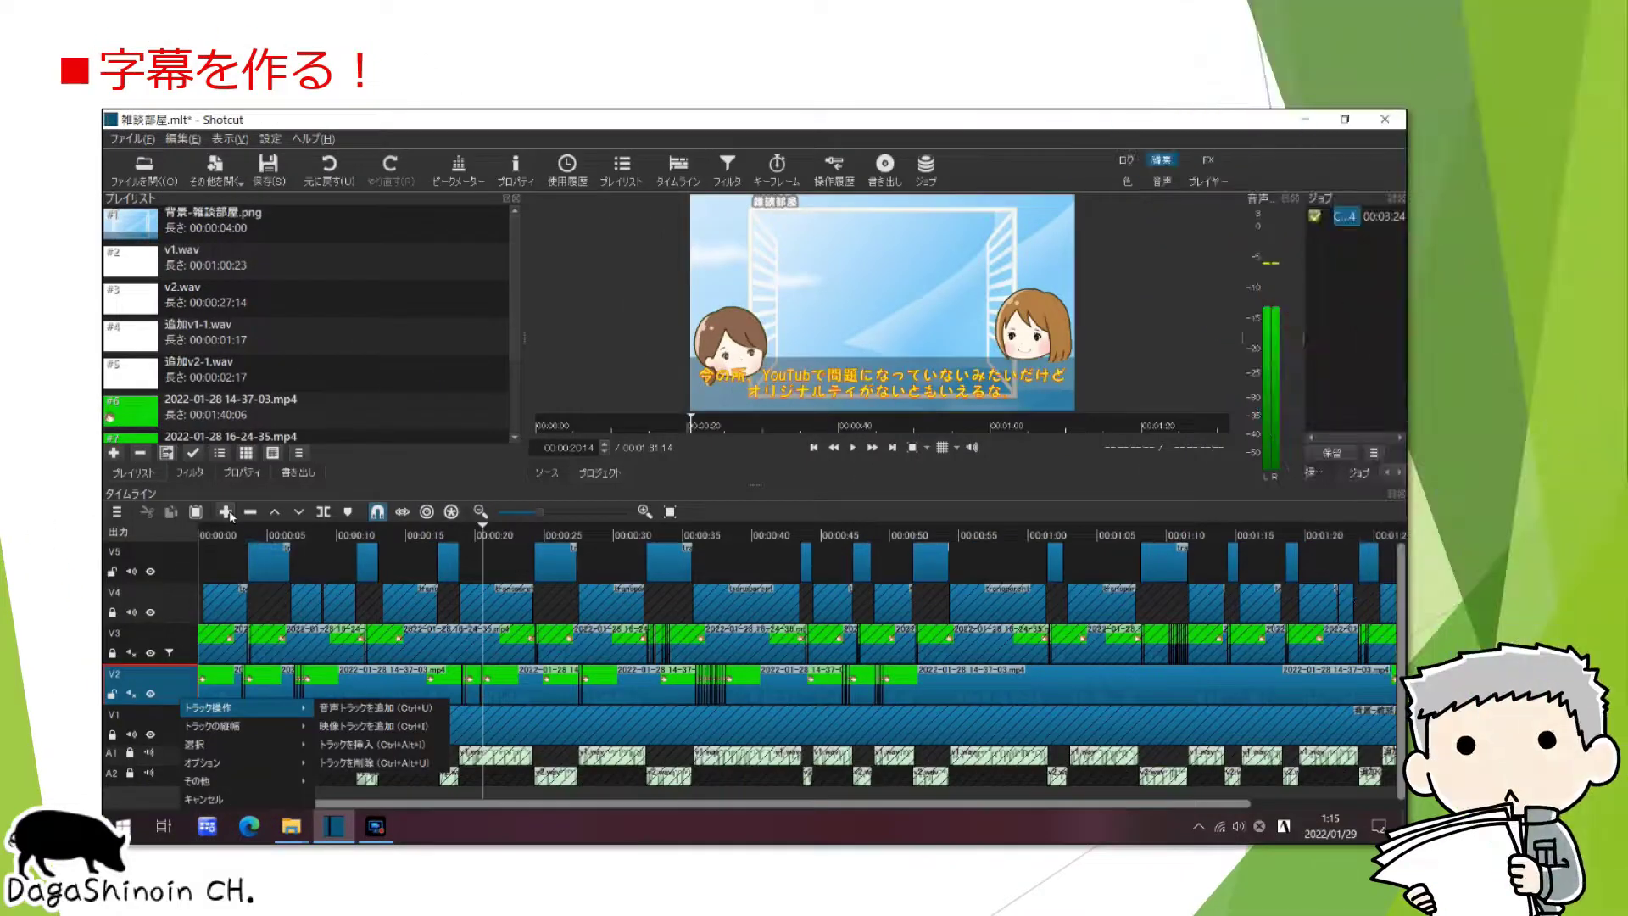
Step: Add the favourite filter サイズ・位置・回転 to track V2 and move its picture up to position -20, -138
{"action": "left_click", "coordinate": [194, 474]}
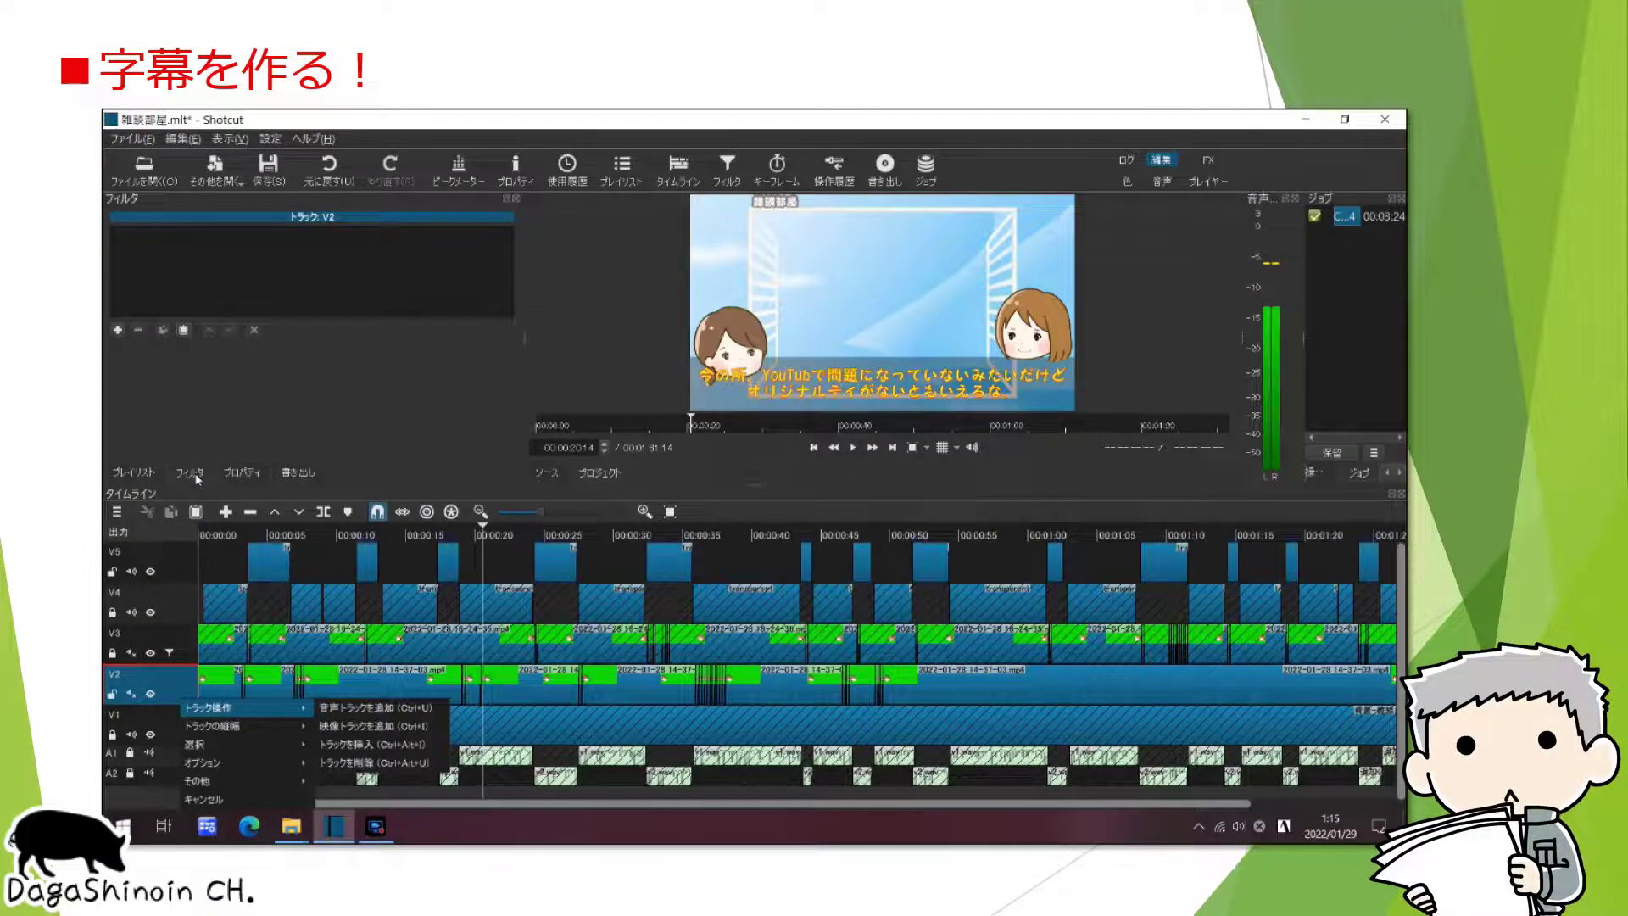
{"action": "left_click", "coordinate": [120, 330]}
{"action": "left_click", "coordinate": [146, 251]}
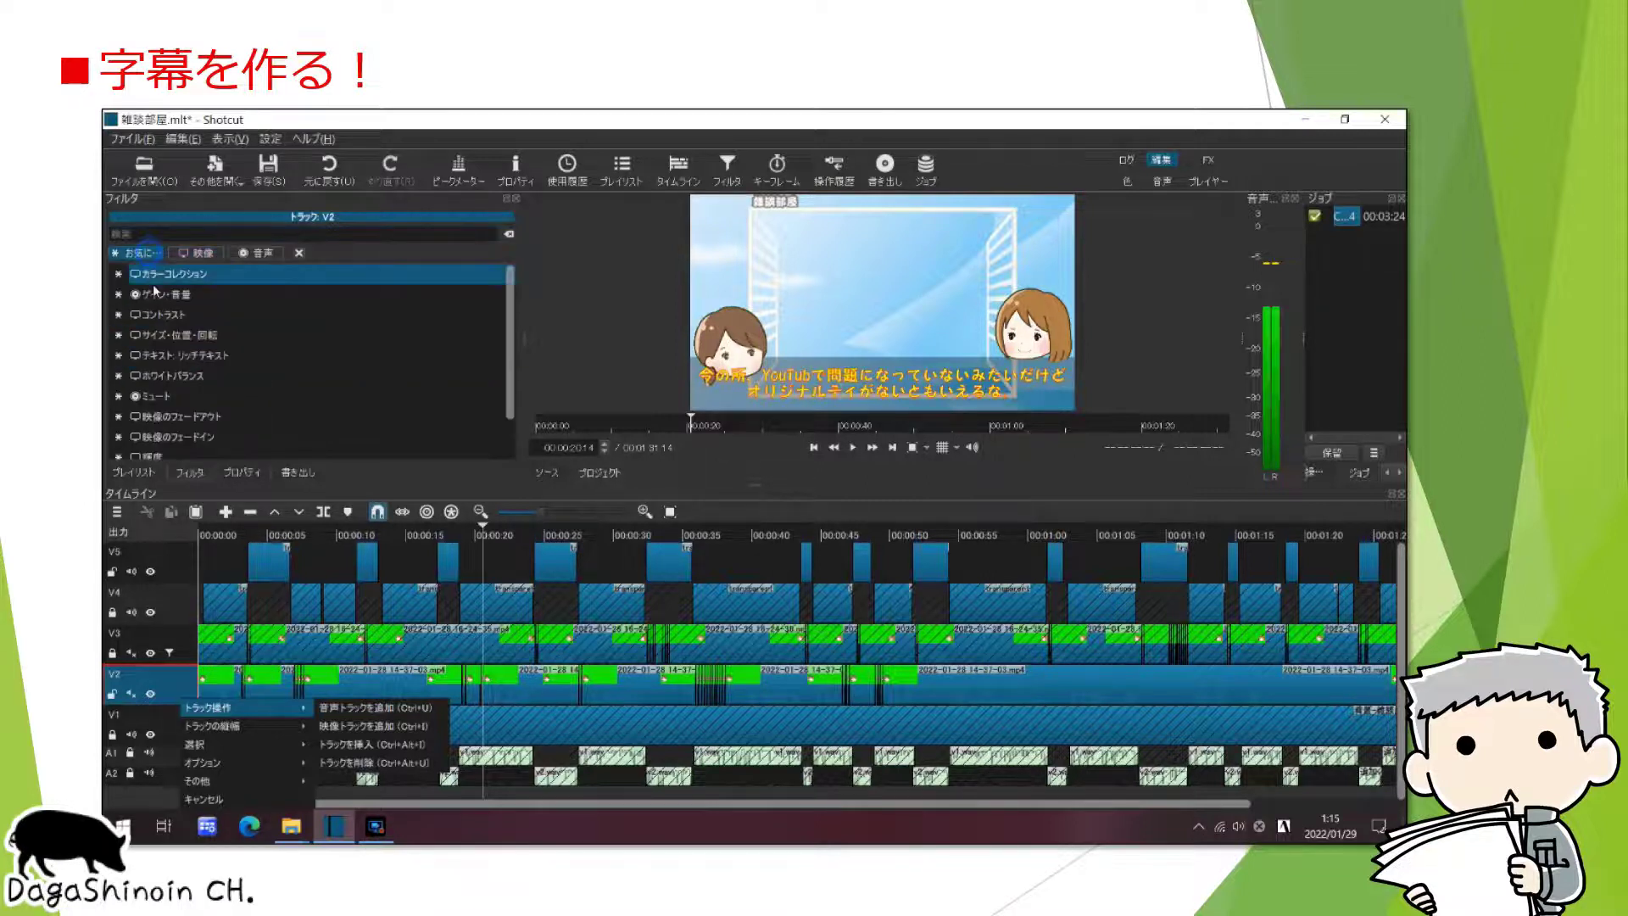
{"action": "left_click", "coordinate": [206, 335]}
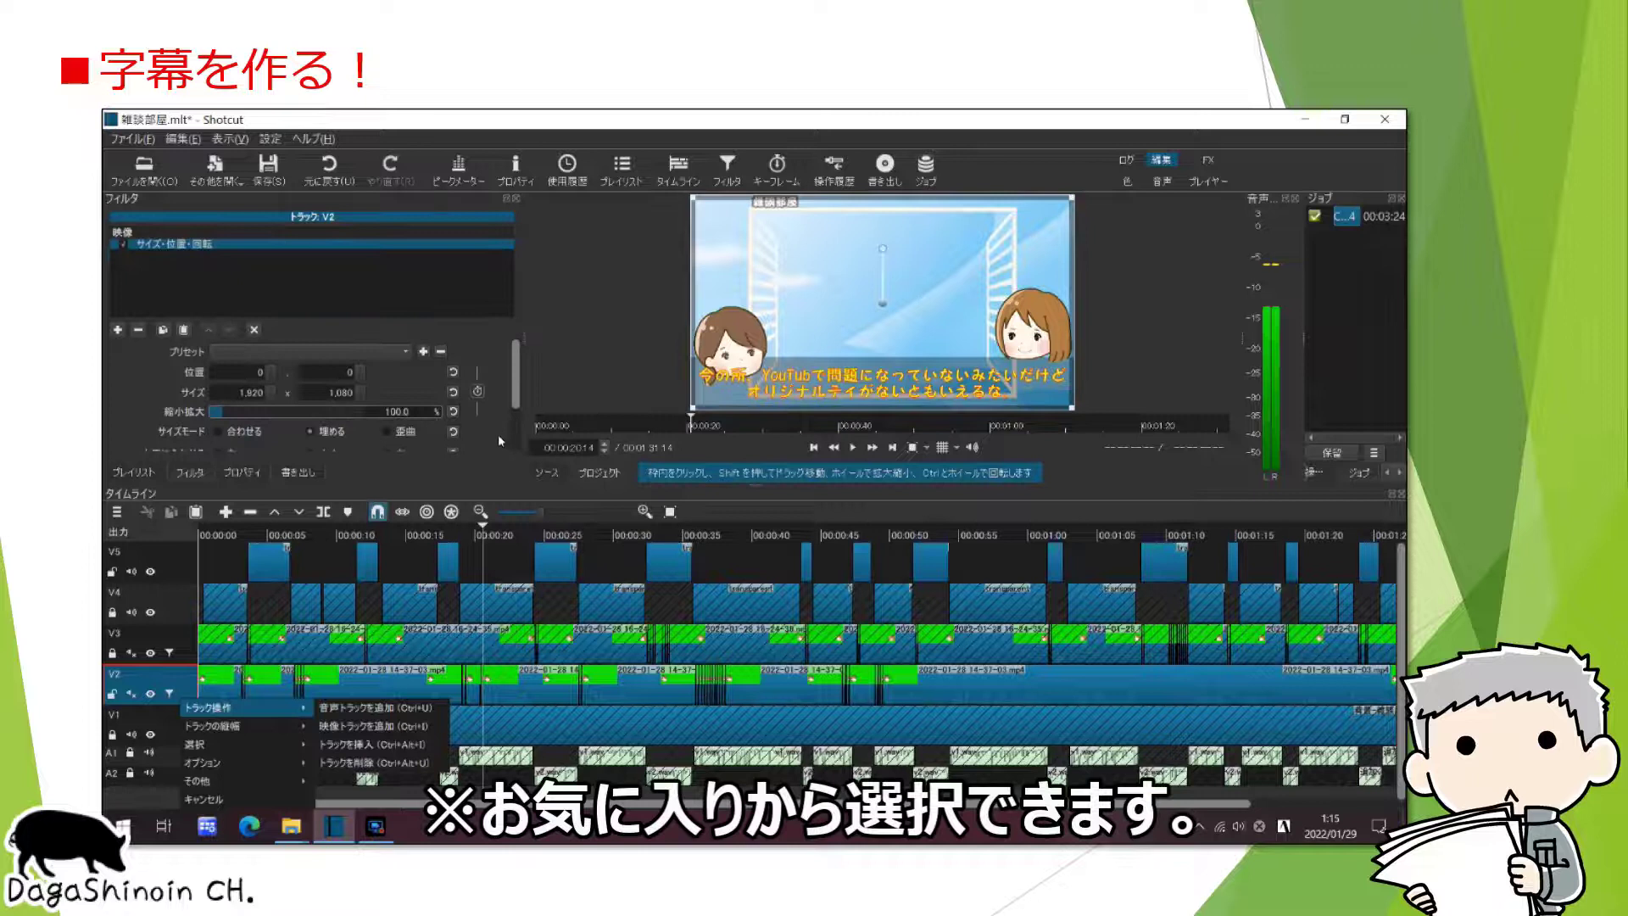
{"action": "left_click_drag", "start_coordinate": [885, 304], "coordinate": [881, 273]}
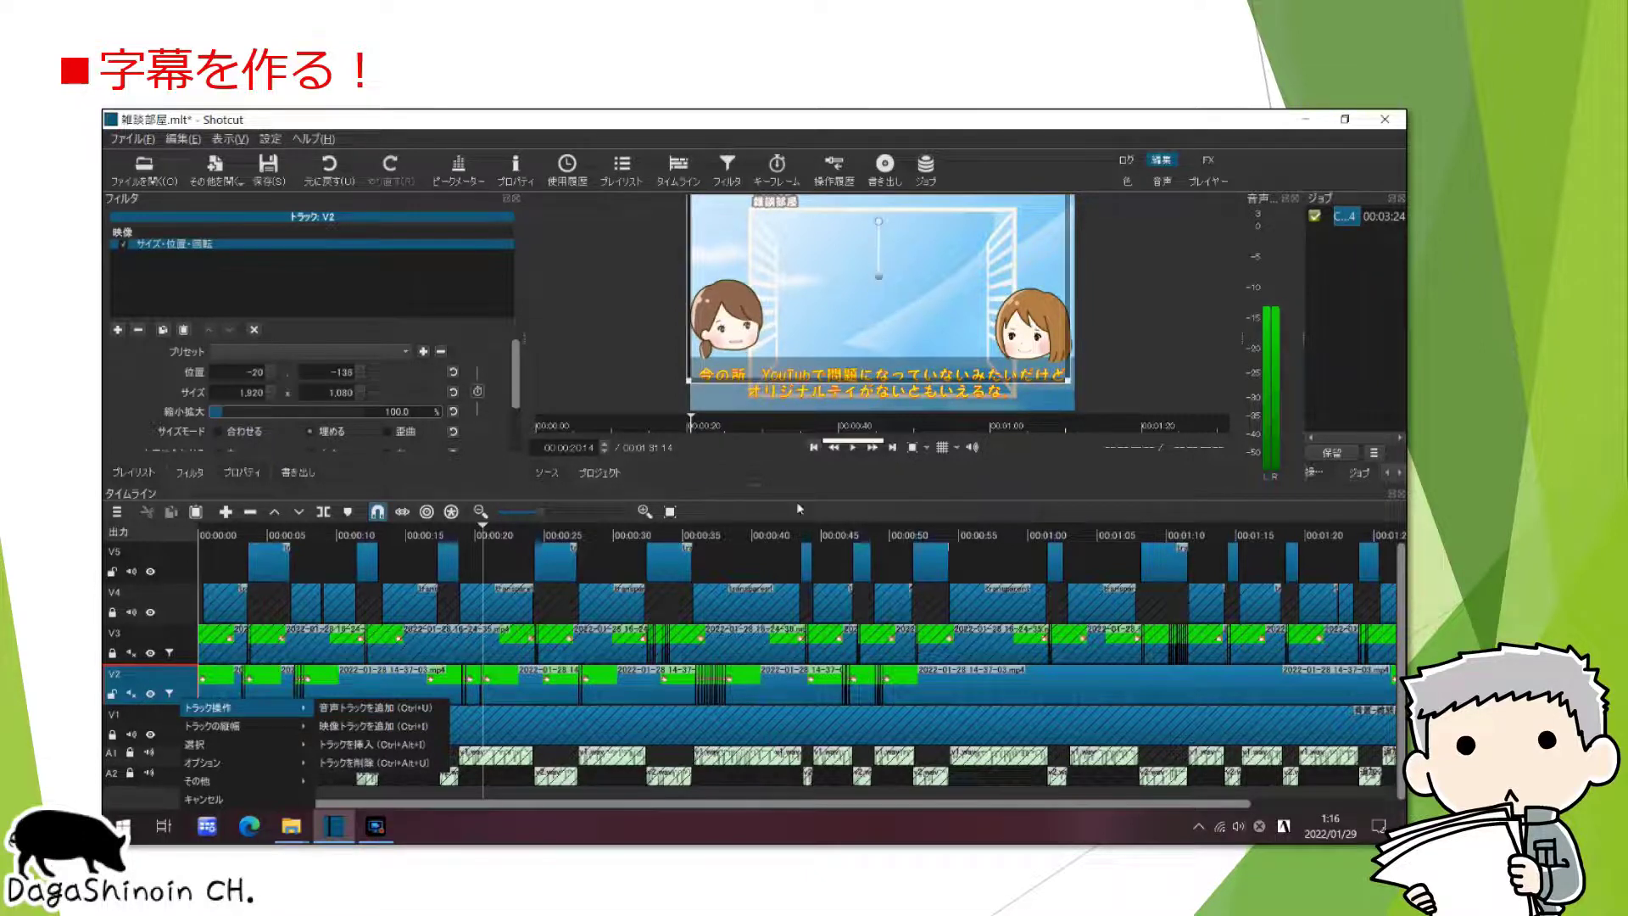